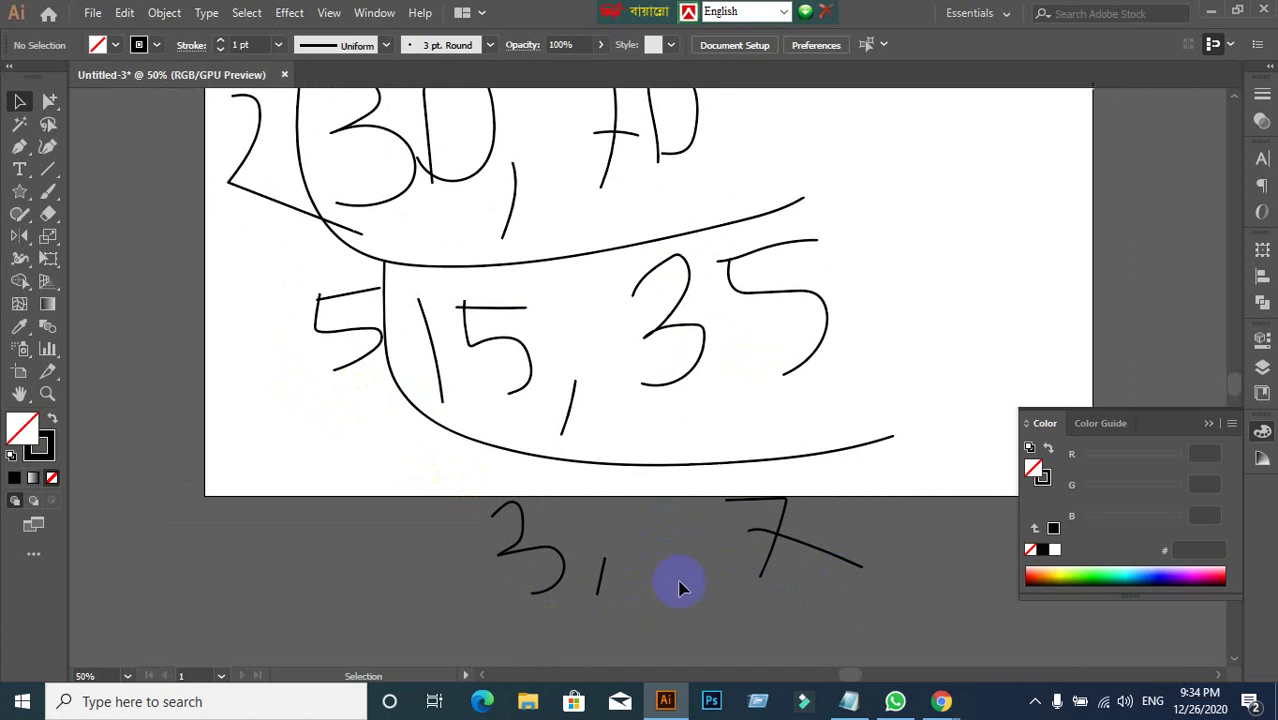
Delete the handwritten 70 in the top row and handwrite 71 in its place with the Paintbrush.
{"action": "left_click_drag", "start_coordinate": [625, 437], "coordinate": [533, 526]}
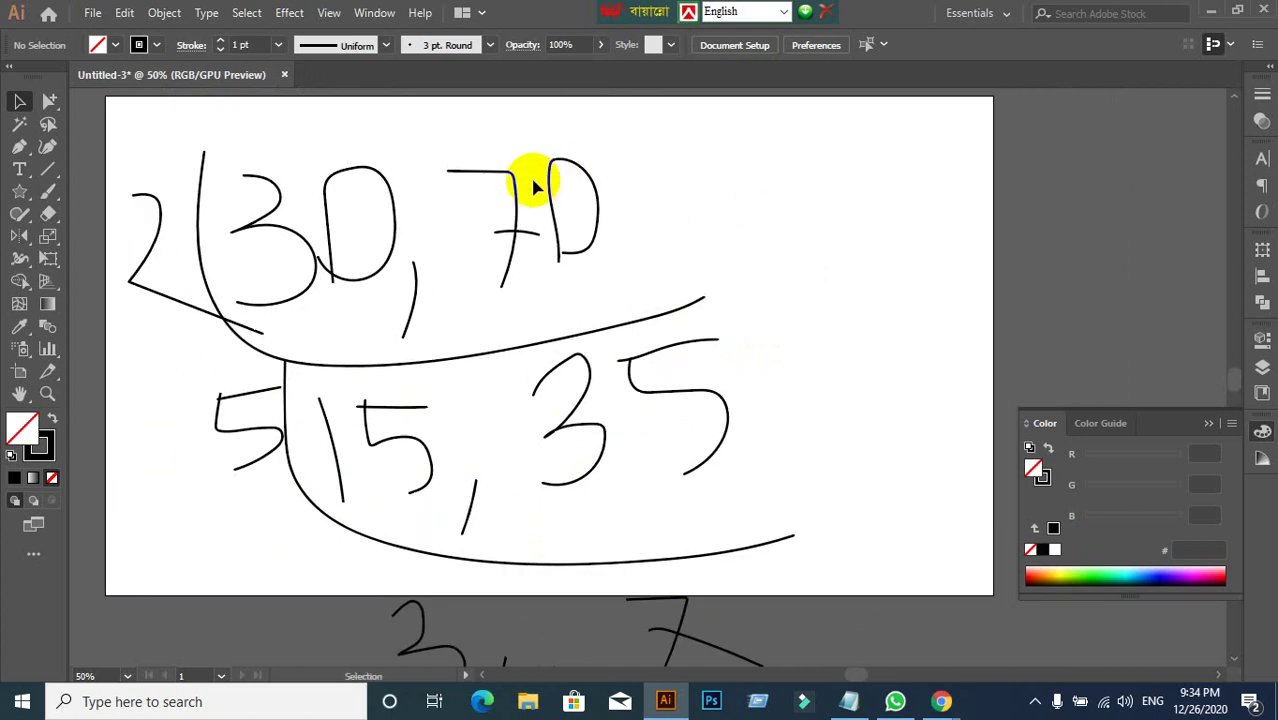
{"action": "left_click_drag", "start_coordinate": [471, 128], "coordinate": [631, 254]}
{"action": "key", "text": "Delete"}
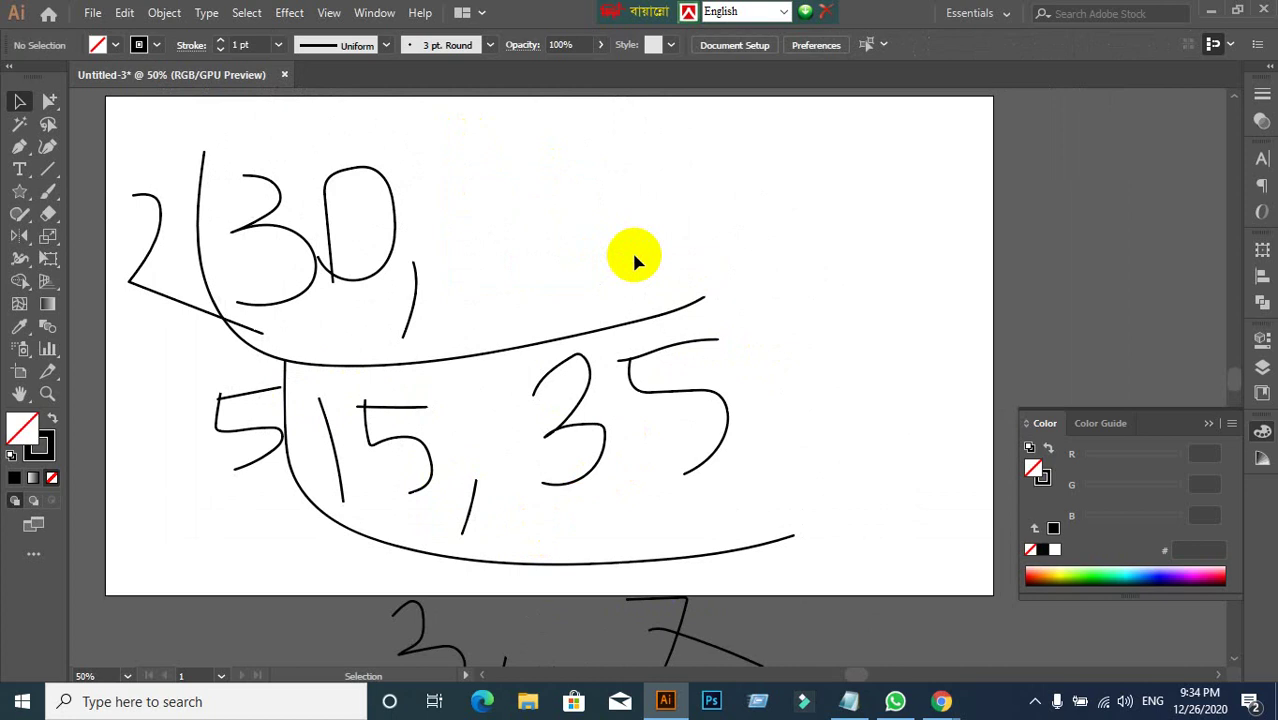
{"action": "left_click", "coordinate": [48, 195]}
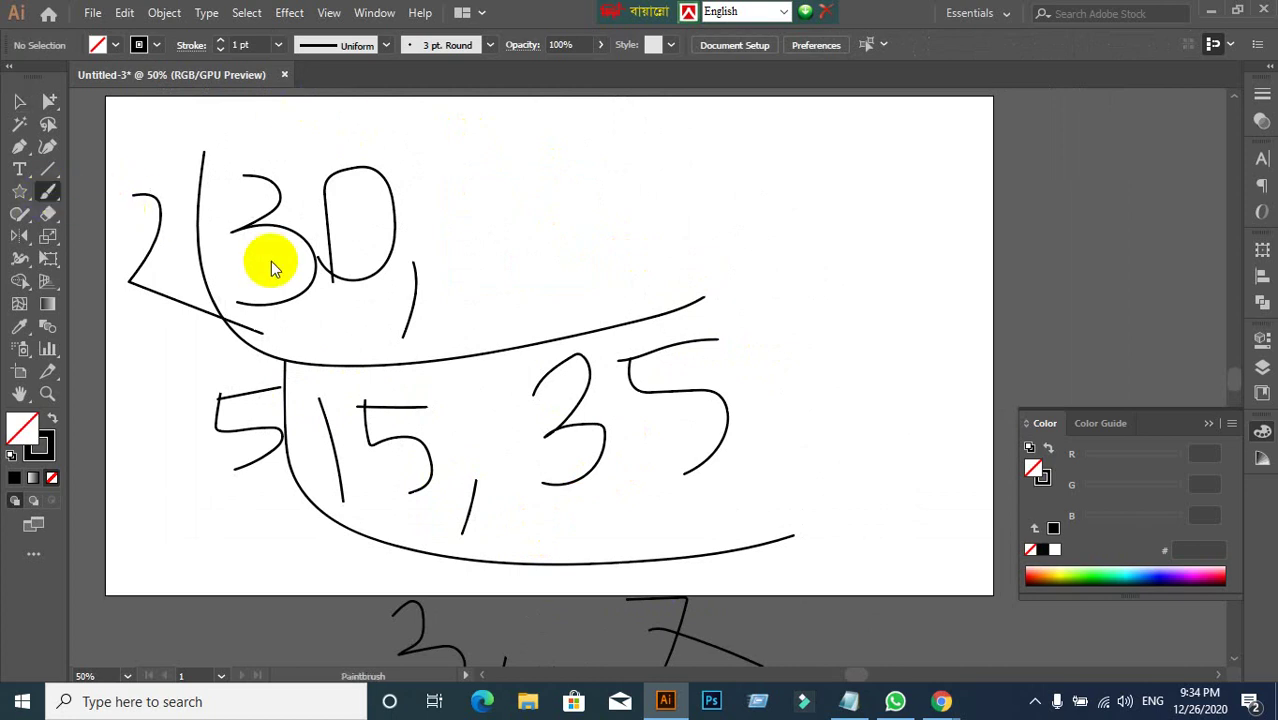
{"action": "mouse_move", "coordinate": [478, 162]}
{"action": "left_mouse_down"}
{"action": "mouse_move", "coordinate": [516, 158]}
{"action": "mouse_move", "coordinate": [514, 254]}
{"action": "left_mouse_up"}
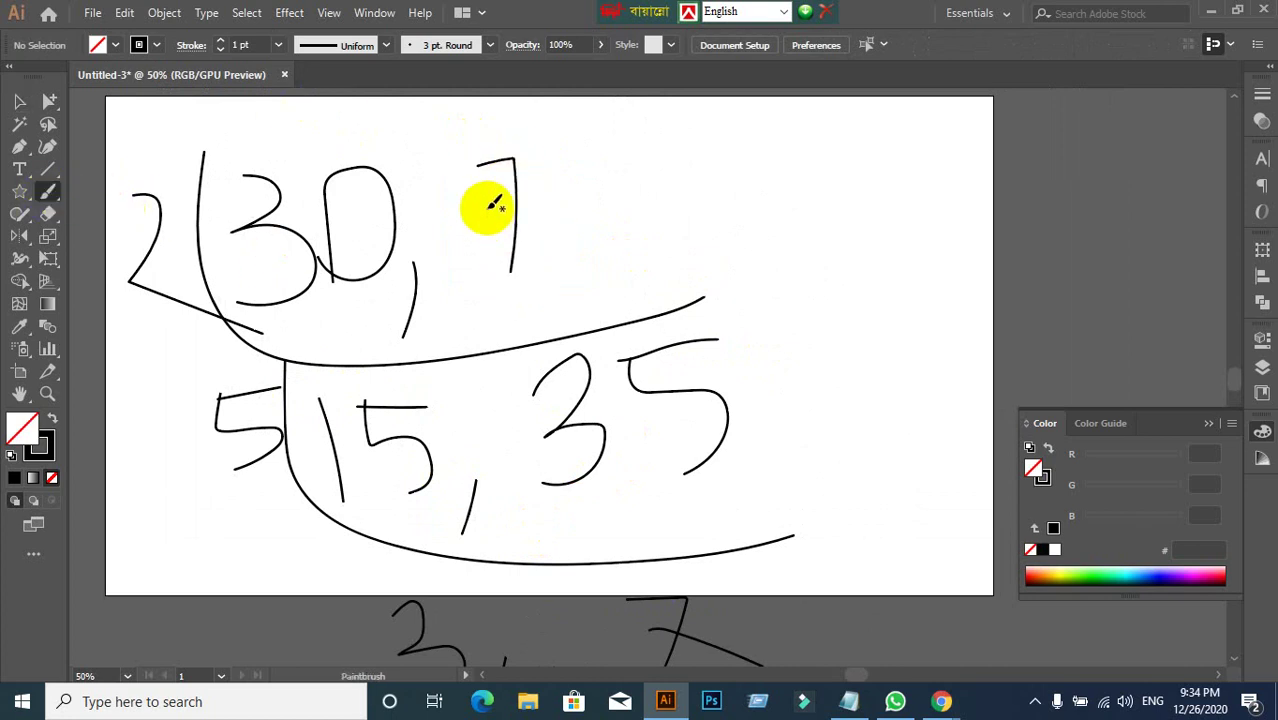
{"action": "left_click_drag", "start_coordinate": [487, 209], "coordinate": [539, 212]}
{"action": "left_click_drag", "start_coordinate": [533, 145], "coordinate": [587, 269]}
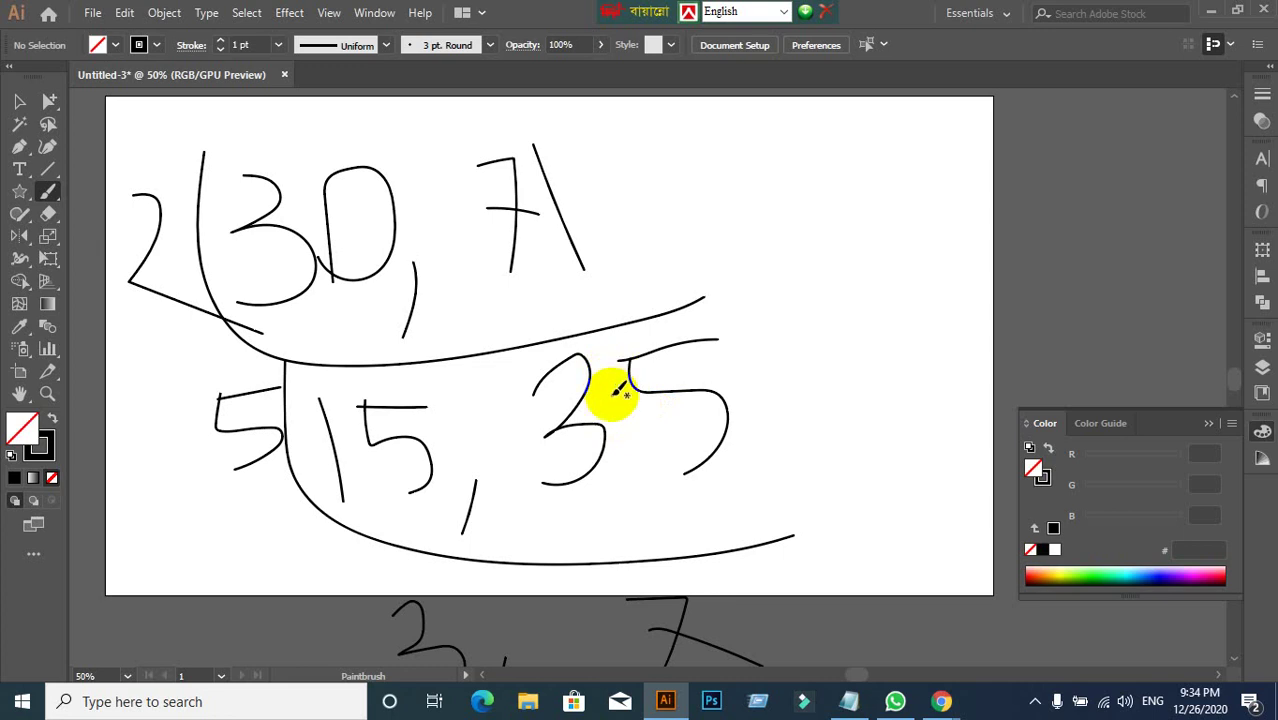
Handwrite a decimal point and a 5 after the 35 in the second row with the Paintbrush.
{"action": "left_click", "coordinate": [718, 359]}
{"action": "mouse_move", "coordinate": [750, 338]}
{"action": "left_mouse_down"}
{"action": "mouse_move", "coordinate": [807, 379]}
{"action": "mouse_move", "coordinate": [816, 428]}
{"action": "mouse_move", "coordinate": [822, 416]}
{"action": "left_mouse_up"}
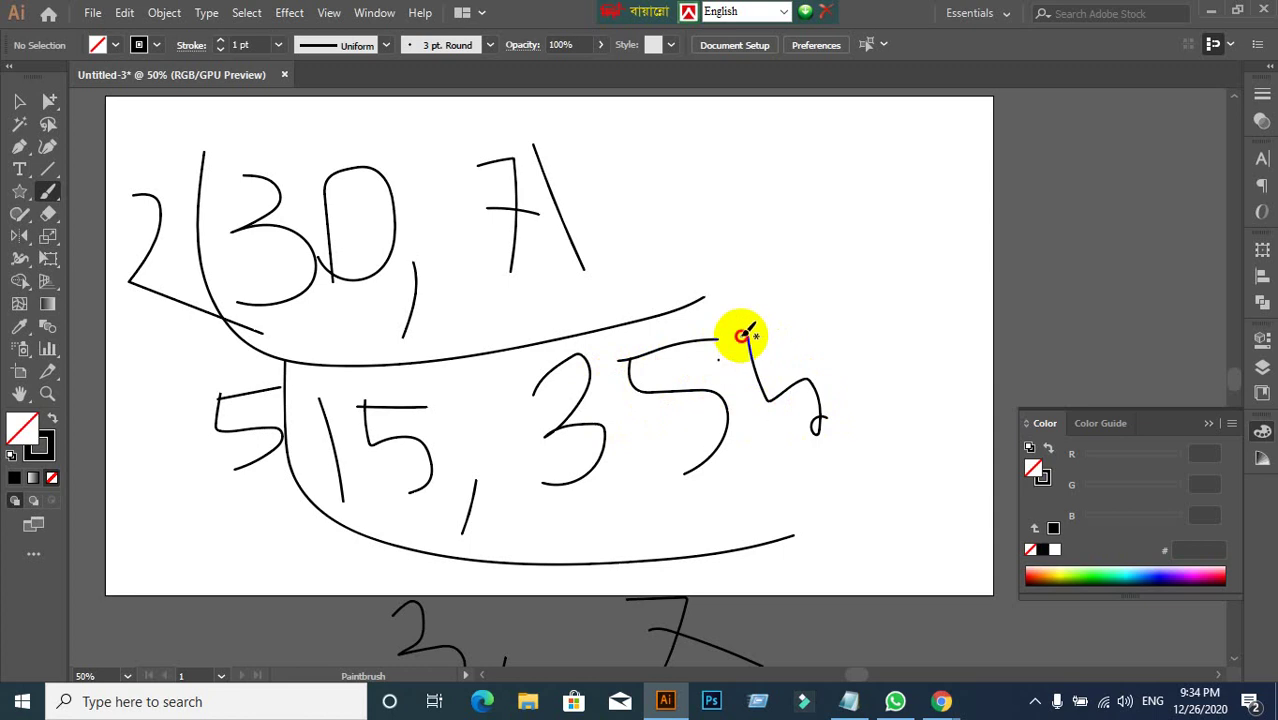
{"action": "left_click_drag", "start_coordinate": [744, 336], "coordinate": [785, 320]}
Try to handwrite a decimal point and another digit after the 7 below the artboard, and undo the strokes.
{"action": "scroll", "coordinate": [705, 365], "scroll_direction": "down", "scroll_amount": 1}
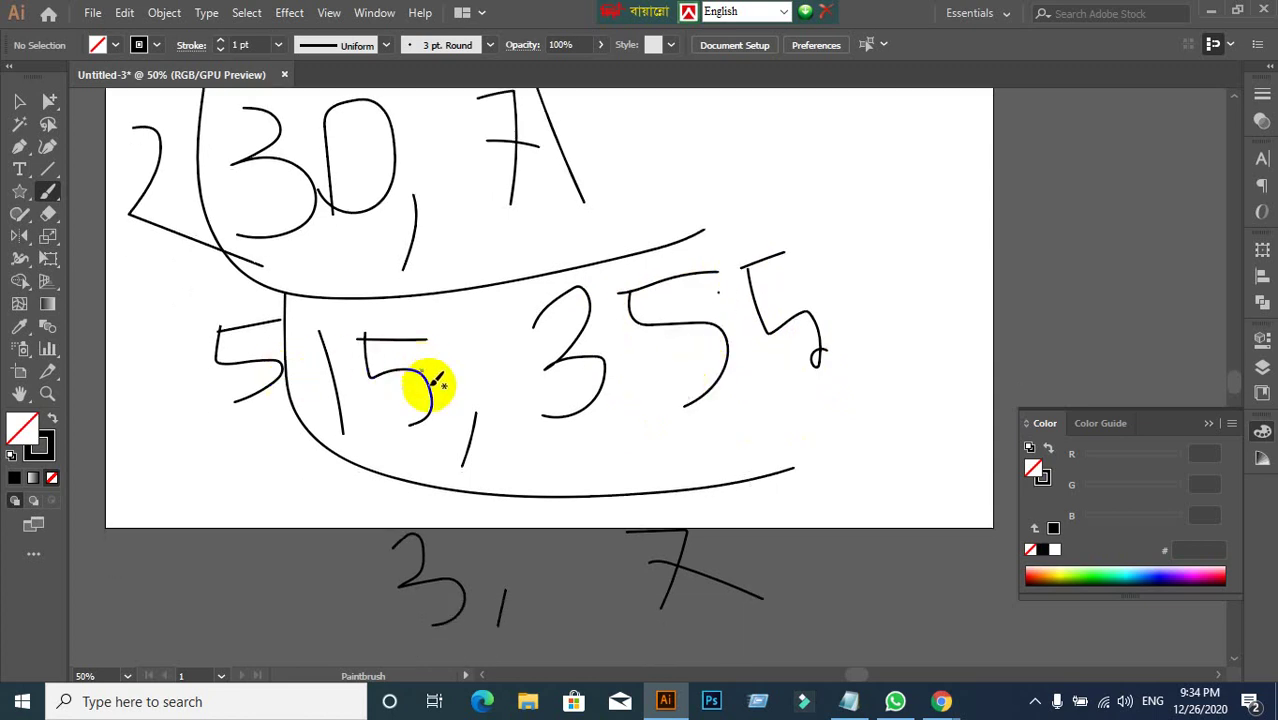
{"action": "scroll", "coordinate": [713, 534], "scroll_direction": "down", "scroll_amount": 1}
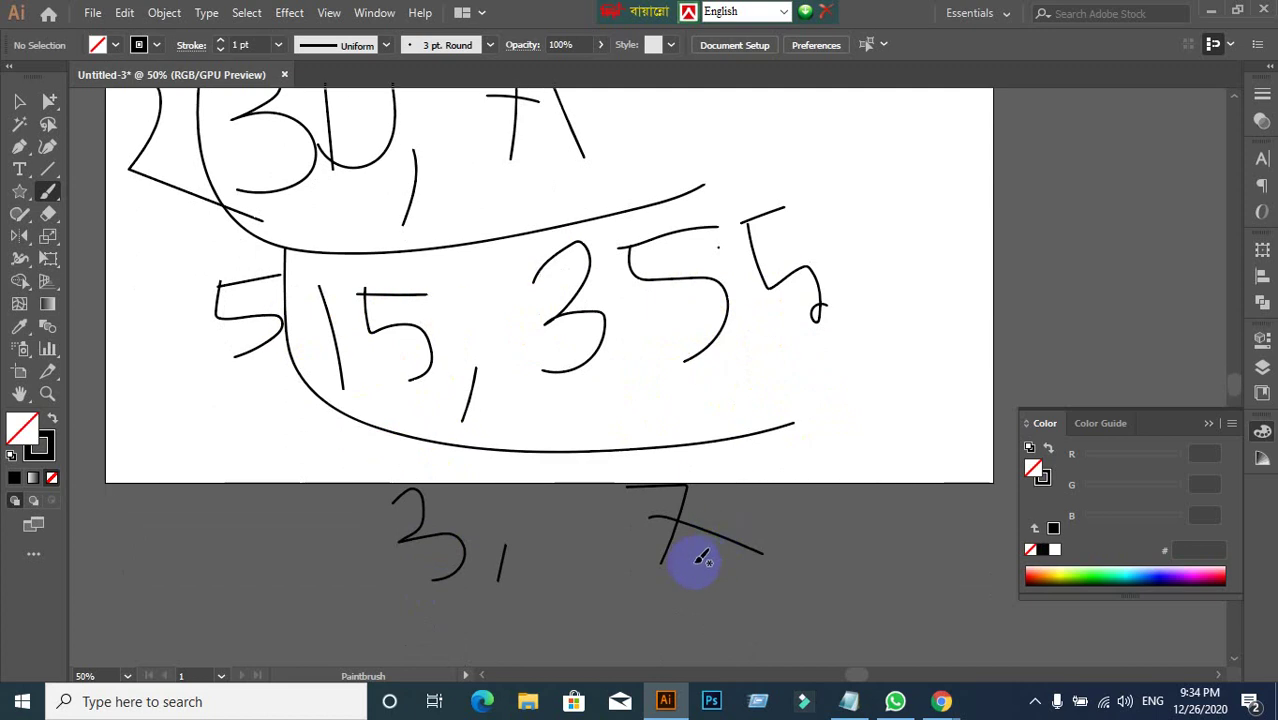
{"action": "left_click", "coordinate": [628, 485]}
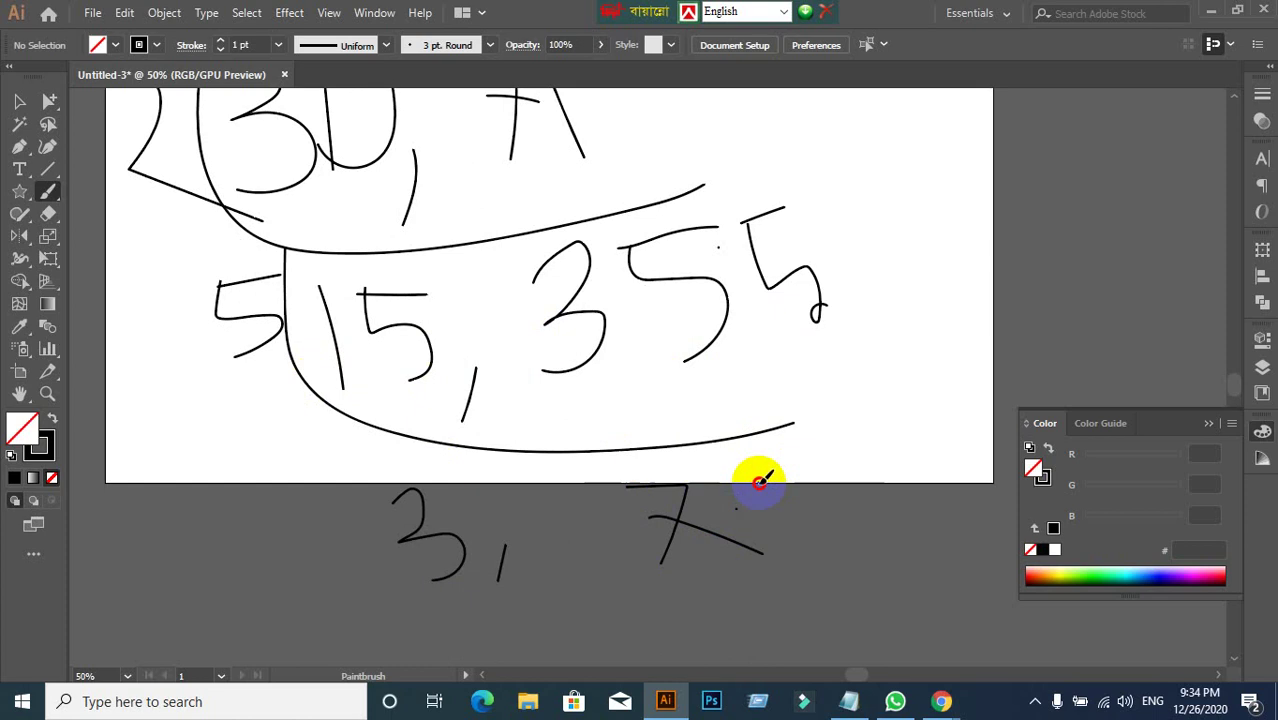
{"action": "mouse_move", "coordinate": [758, 484]}
{"action": "left_mouse_down"}
{"action": "mouse_move", "coordinate": [780, 508]}
{"action": "mouse_move", "coordinate": [808, 606]}
{"action": "left_mouse_up"}
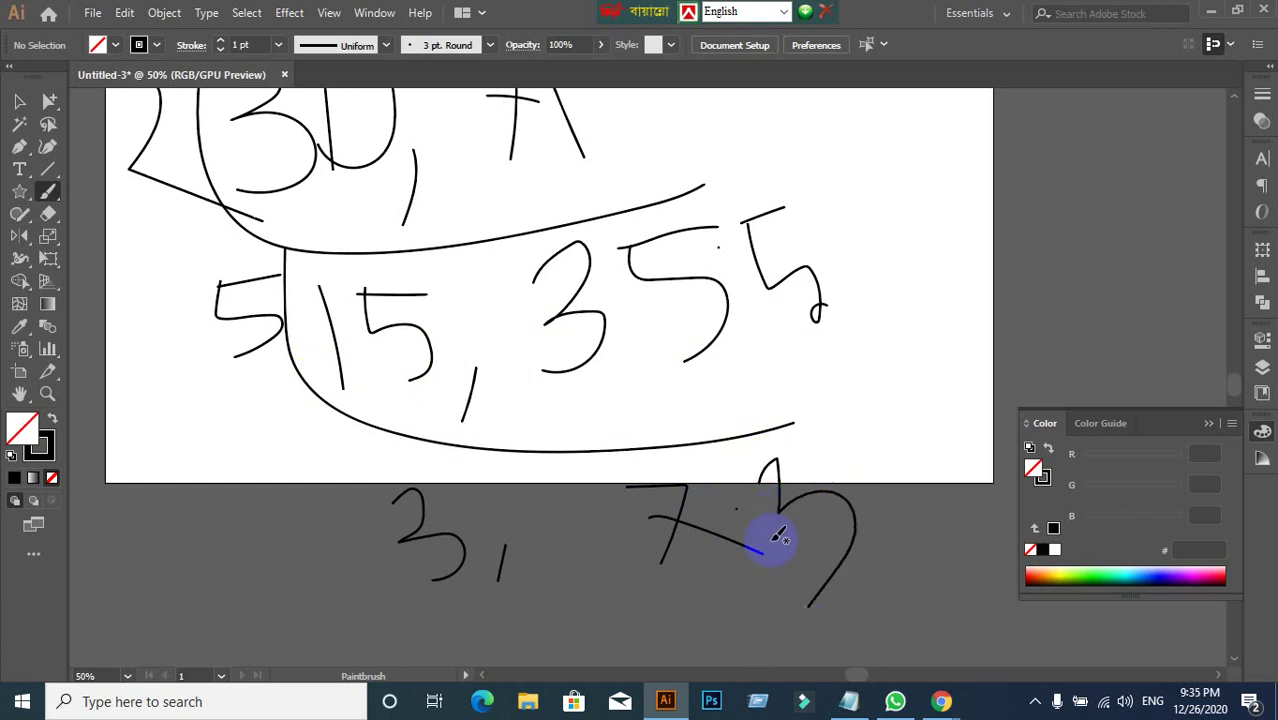
{"action": "key", "text": "ctrl"}
{"action": "key", "text": "ctrl+z"}
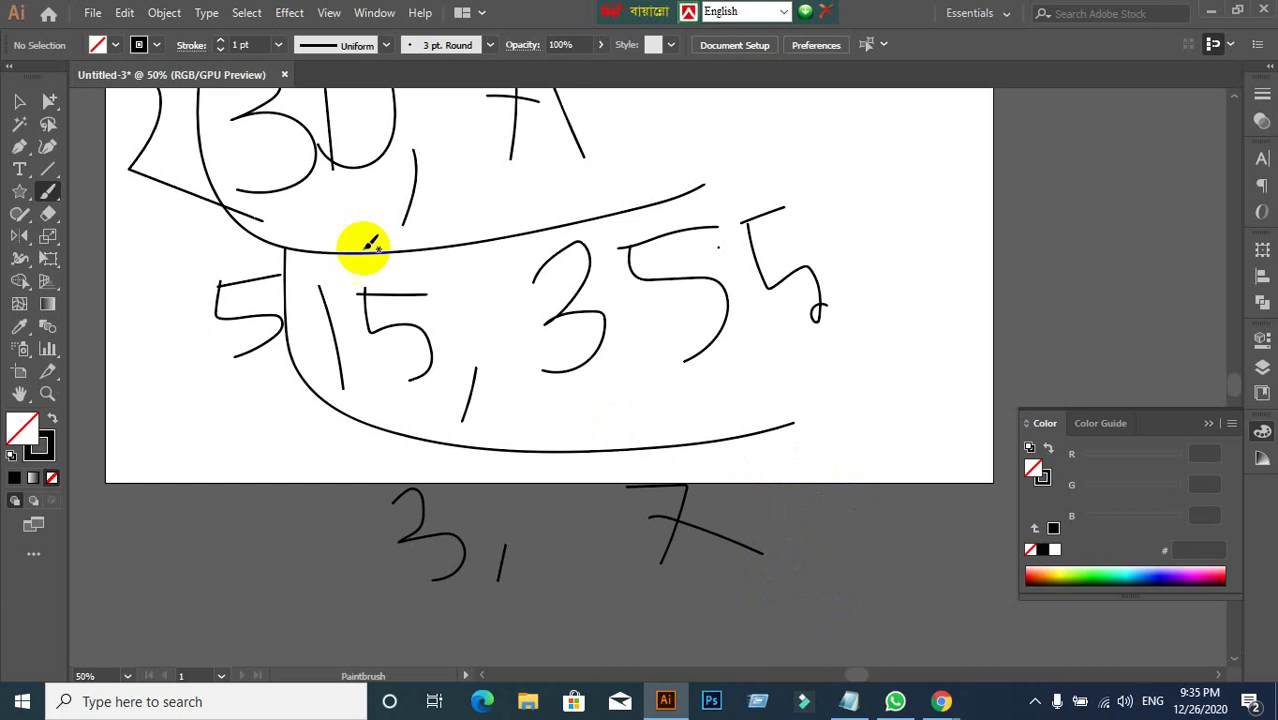
Start a new document with inches as the unit, 3 in wide and 7 in high.
{"action": "left_click", "coordinate": [19, 101]}
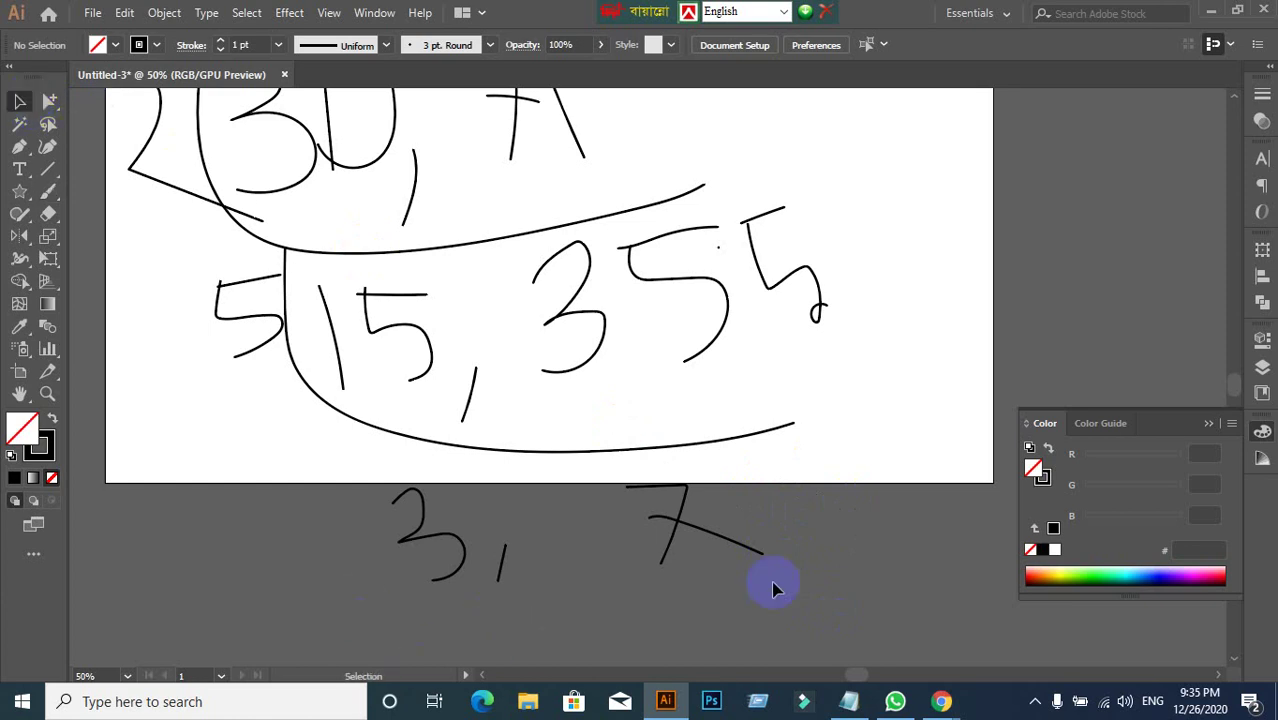
{"action": "scroll", "coordinate": [756, 528], "scroll_direction": "down", "scroll_amount": 1}
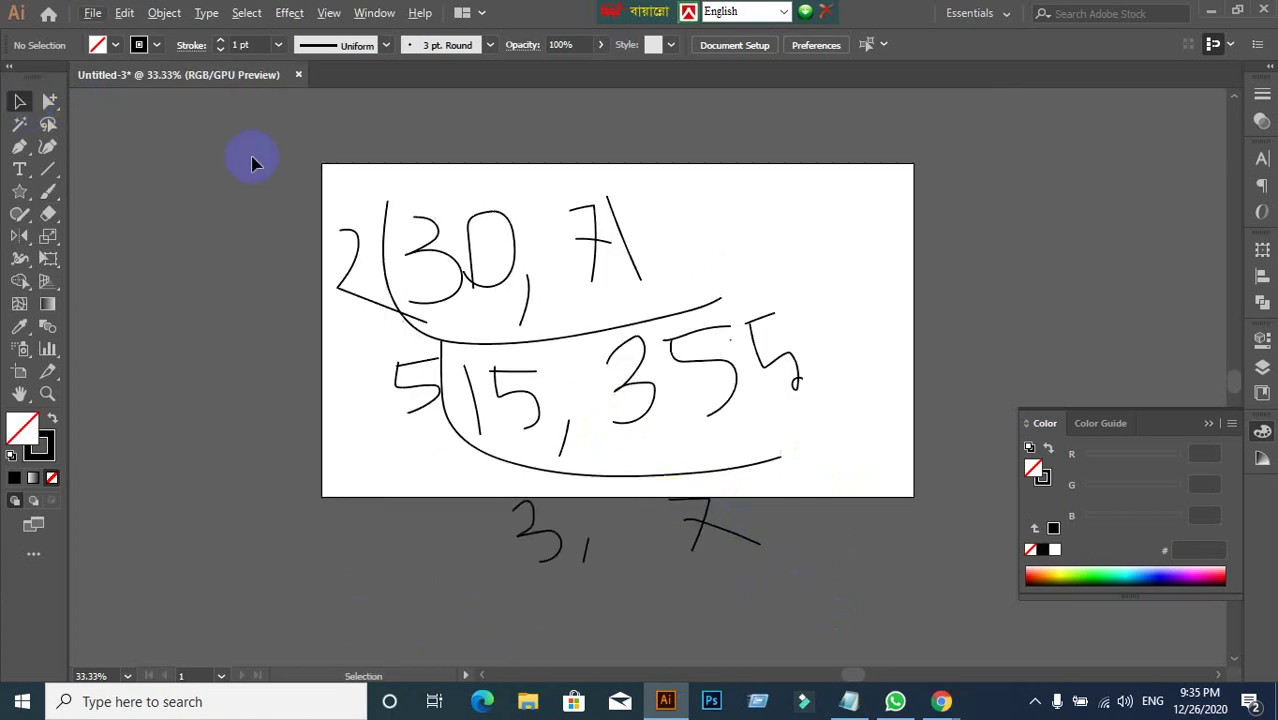
{"action": "left_click", "coordinate": [90, 13]}
{"action": "left_click", "coordinate": [96, 32]}
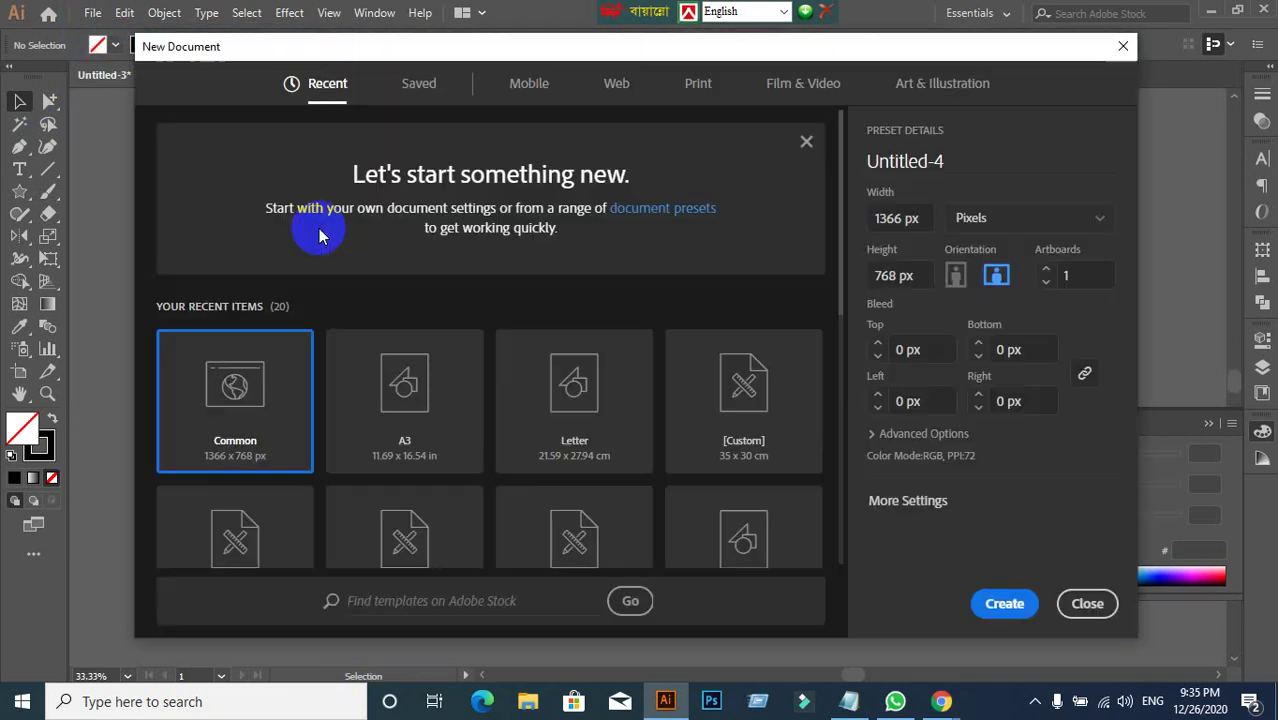
{"action": "left_click", "coordinate": [1086, 236]}
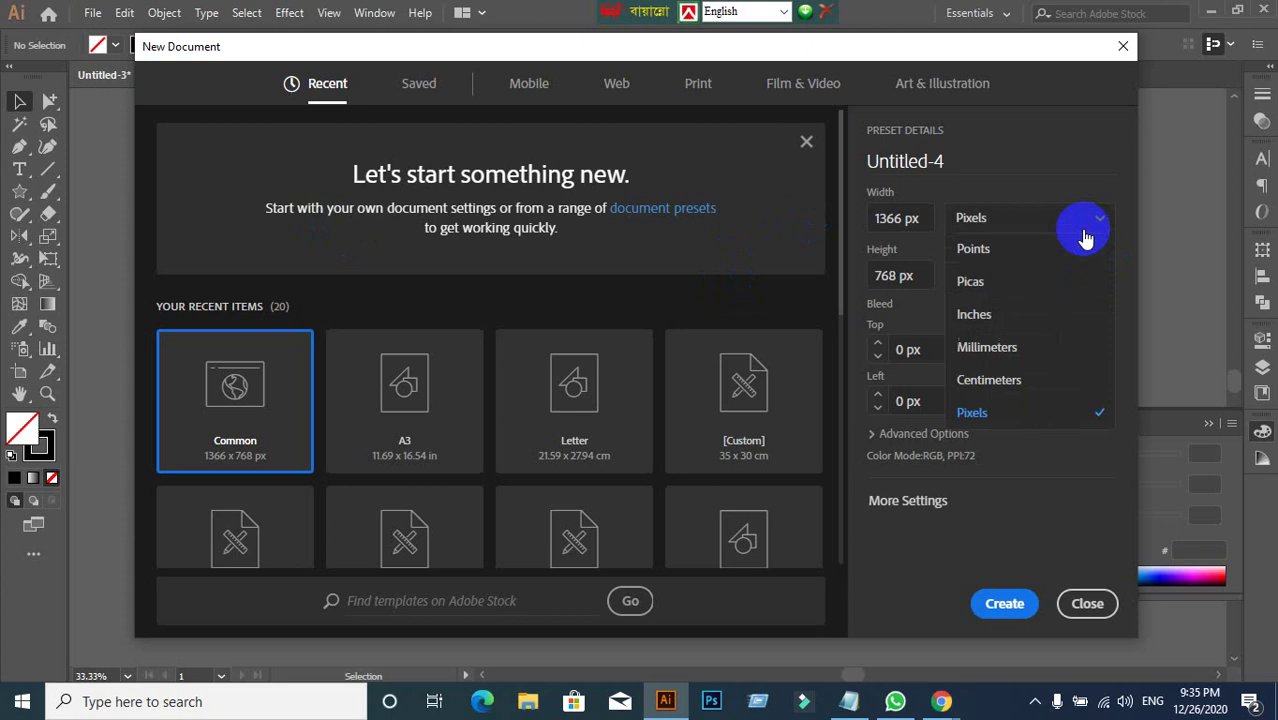
{"action": "left_click", "coordinate": [976, 316]}
{"action": "left_click_drag", "start_coordinate": [929, 220], "coordinate": [855, 222]}
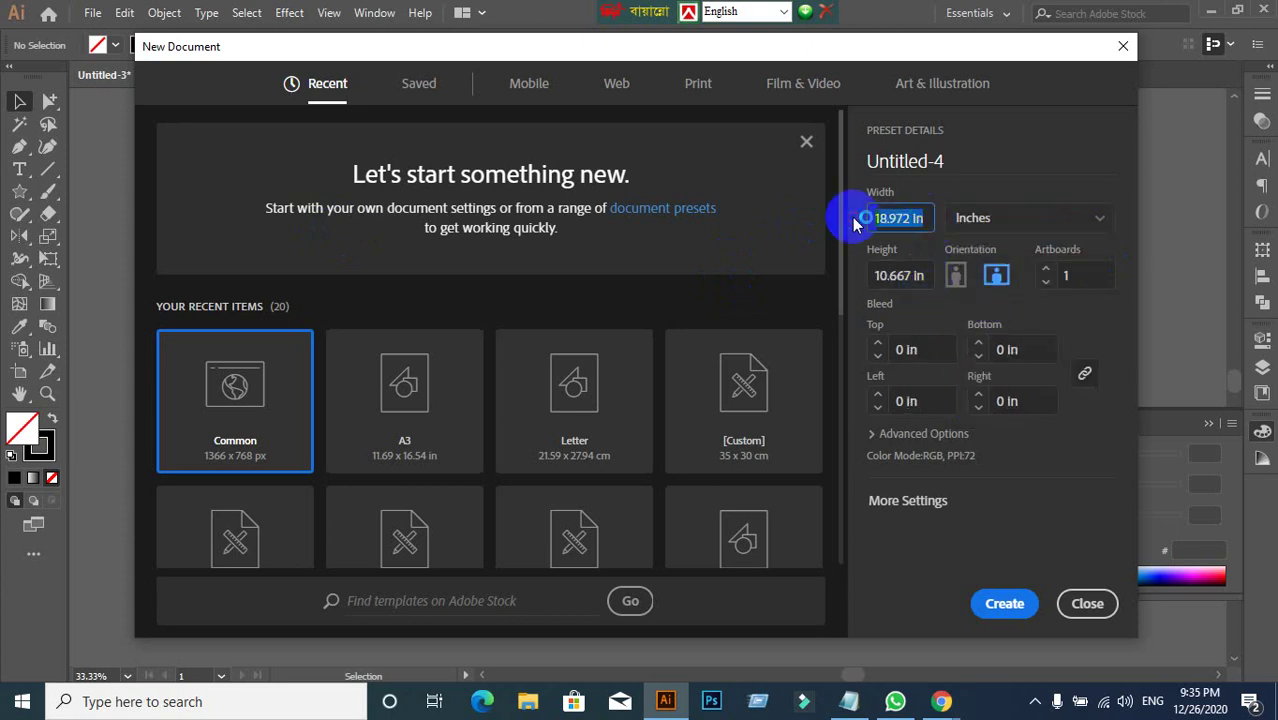
{"action": "type", "text": "3"}
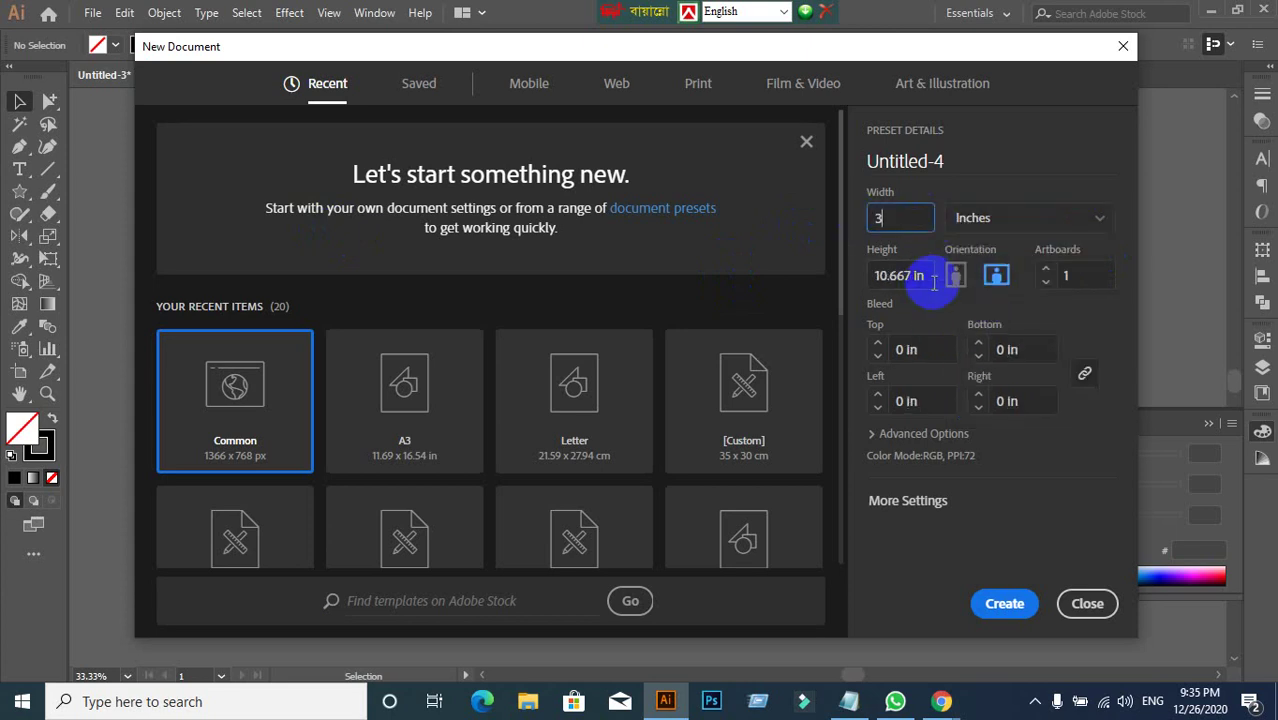
{"action": "left_click_drag", "start_coordinate": [933, 283], "coordinate": [840, 276]}
{"action": "type", "text": "7"}
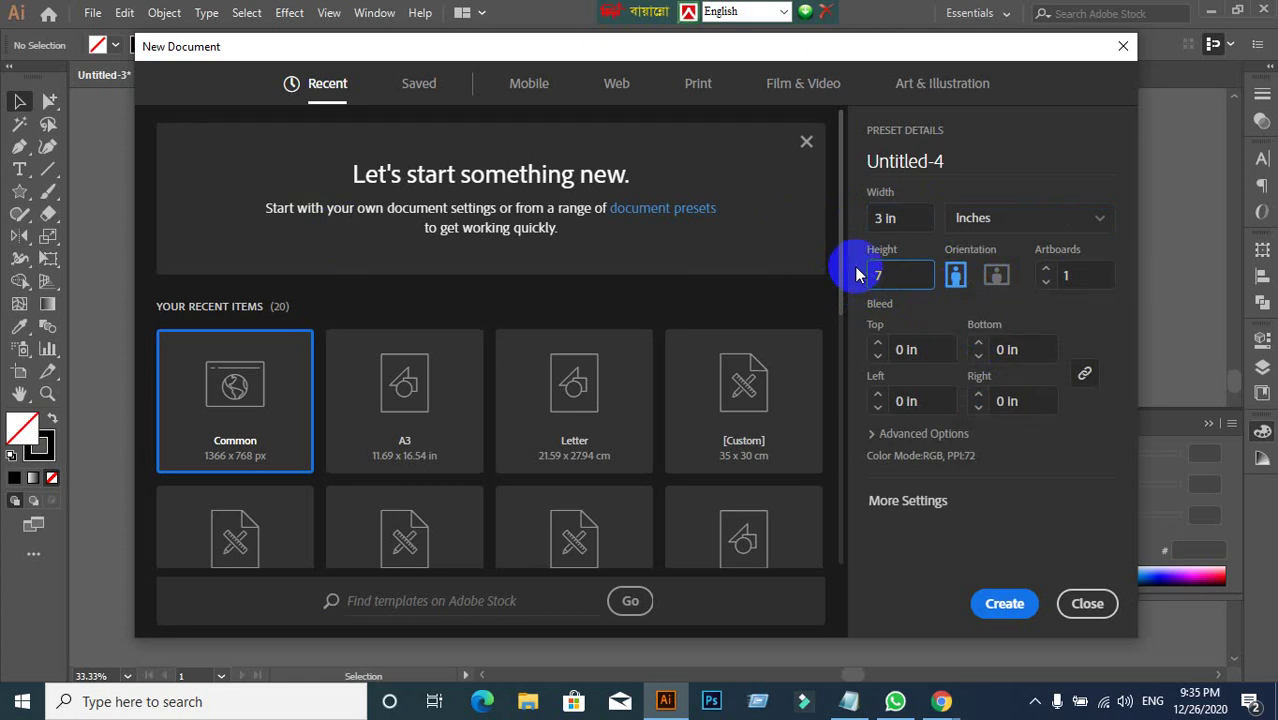
Set the new document's color mode to CMYK and raster effects to High (300 ppi), and create it.
{"action": "left_click", "coordinate": [900, 438]}
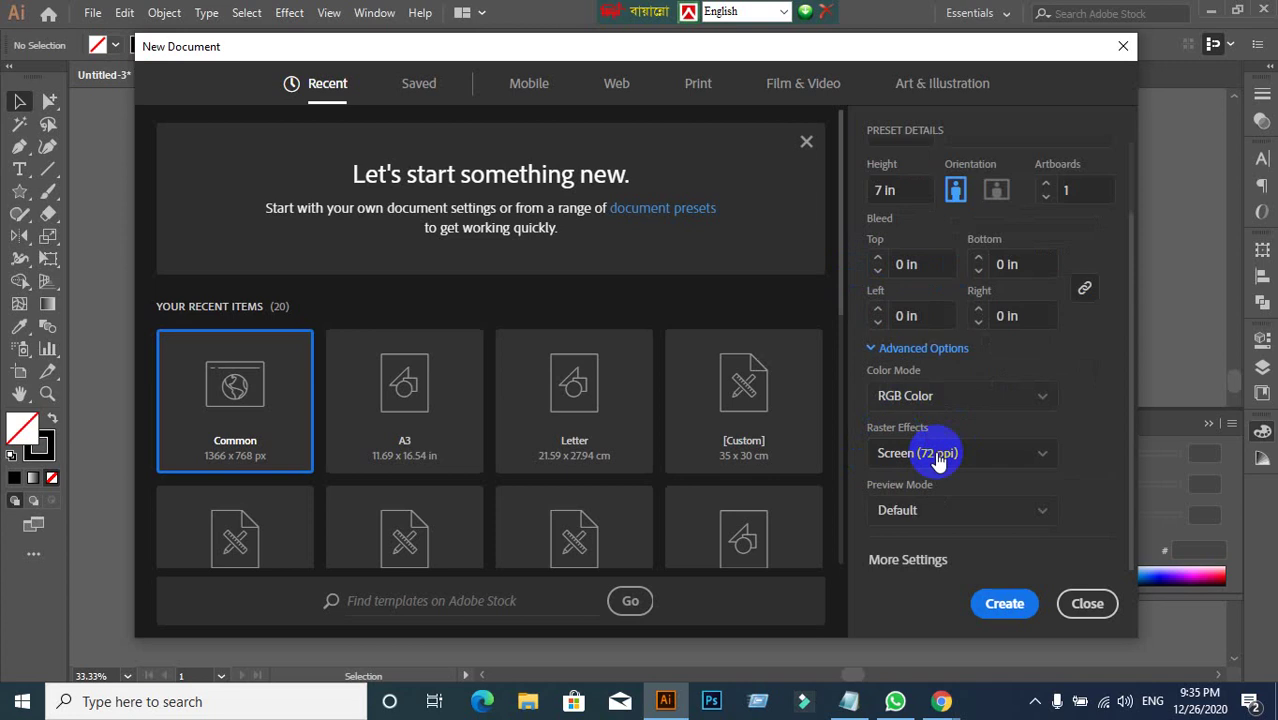
{"action": "scroll", "coordinate": [935, 465], "scroll_direction": "up", "scroll_amount": 2}
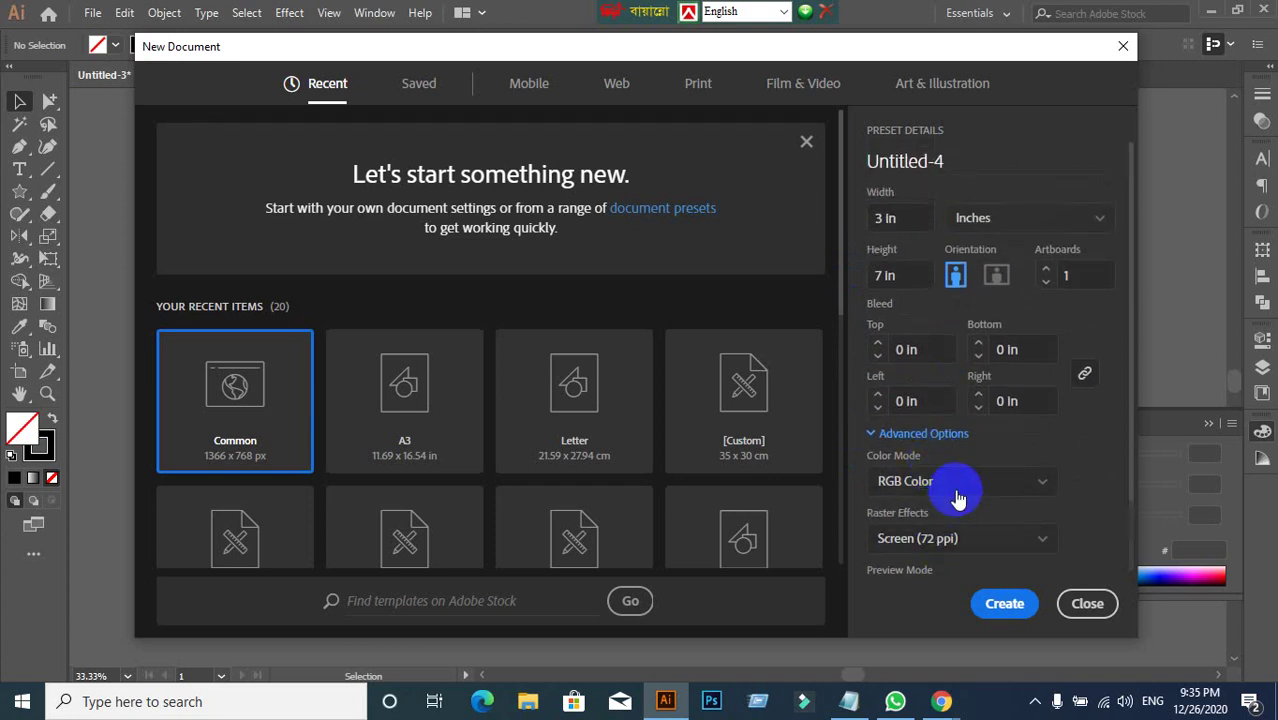
{"action": "left_click", "coordinate": [955, 488]}
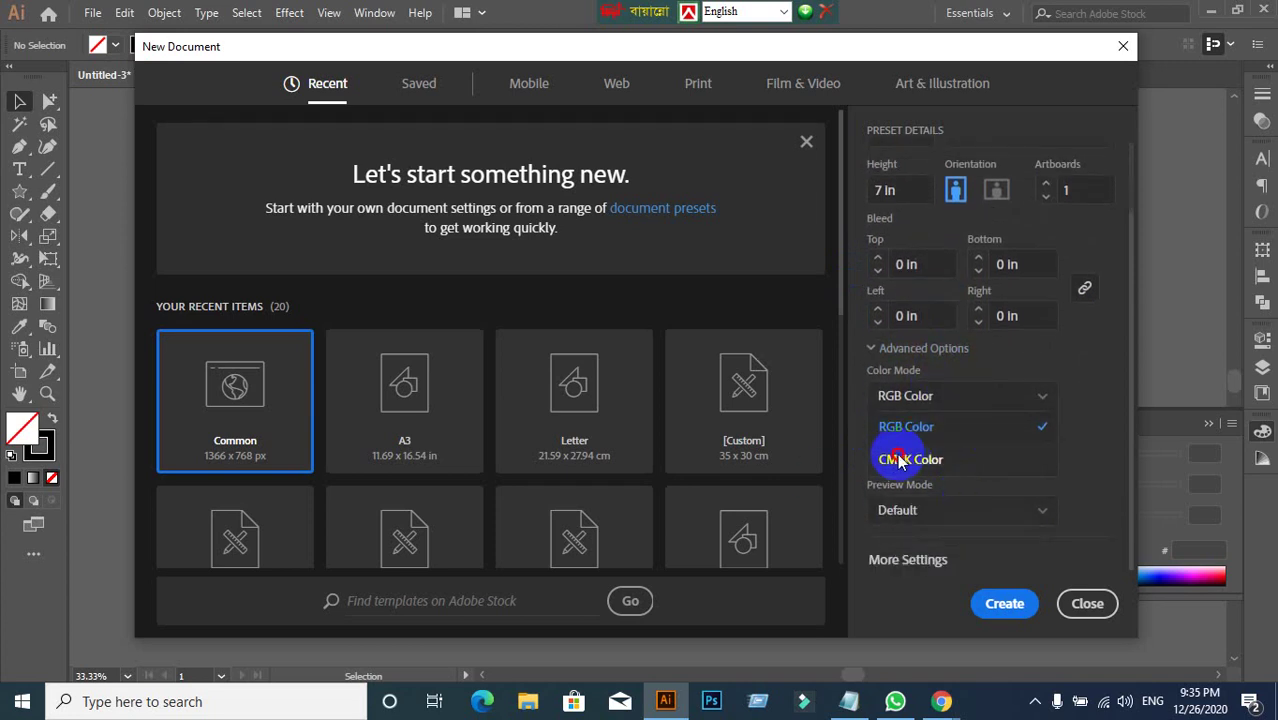
{"action": "left_click", "coordinate": [895, 459]}
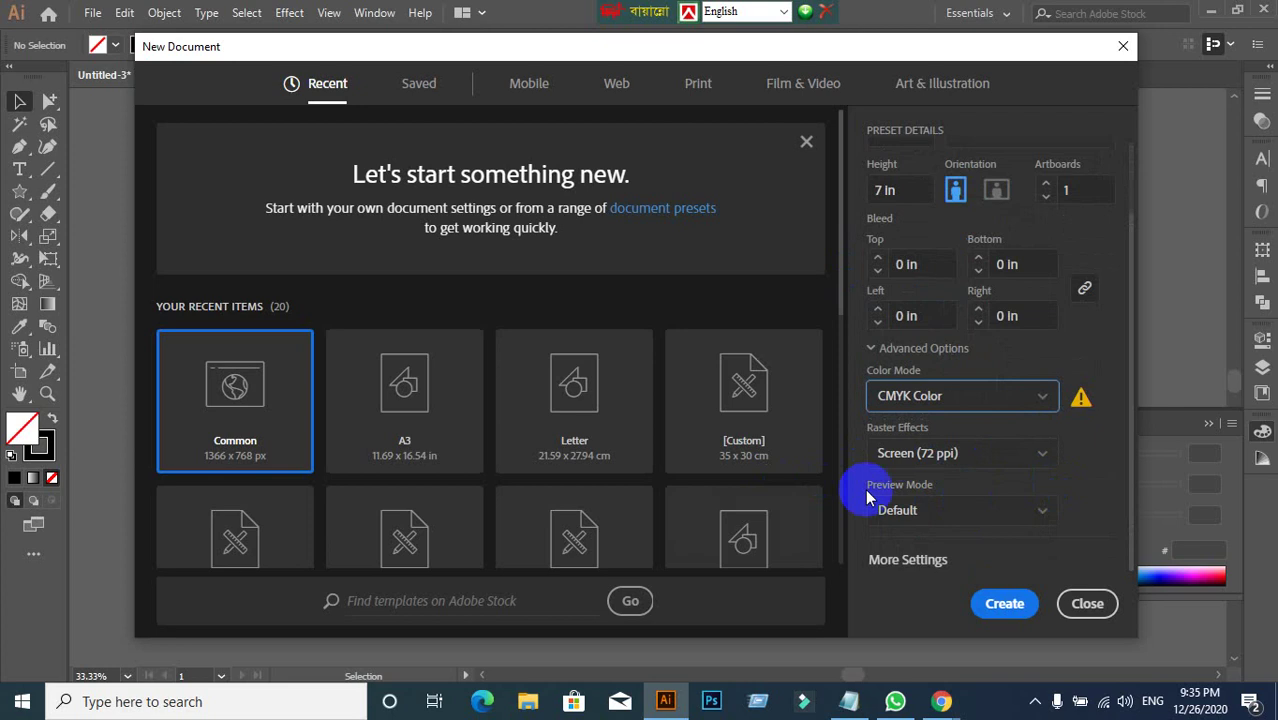
{"action": "left_click", "coordinate": [978, 460]}
{"action": "left_click", "coordinate": [935, 489]}
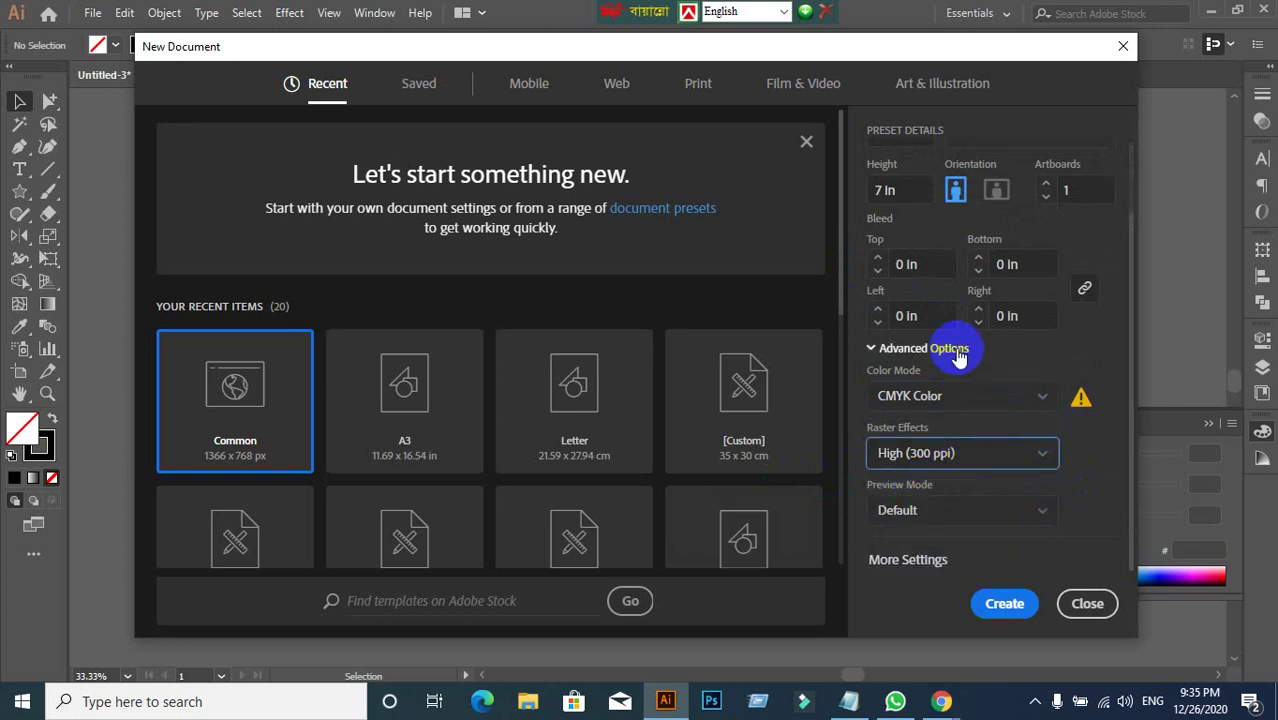
{"action": "scroll", "coordinate": [965, 345], "scroll_direction": "up", "scroll_amount": 2}
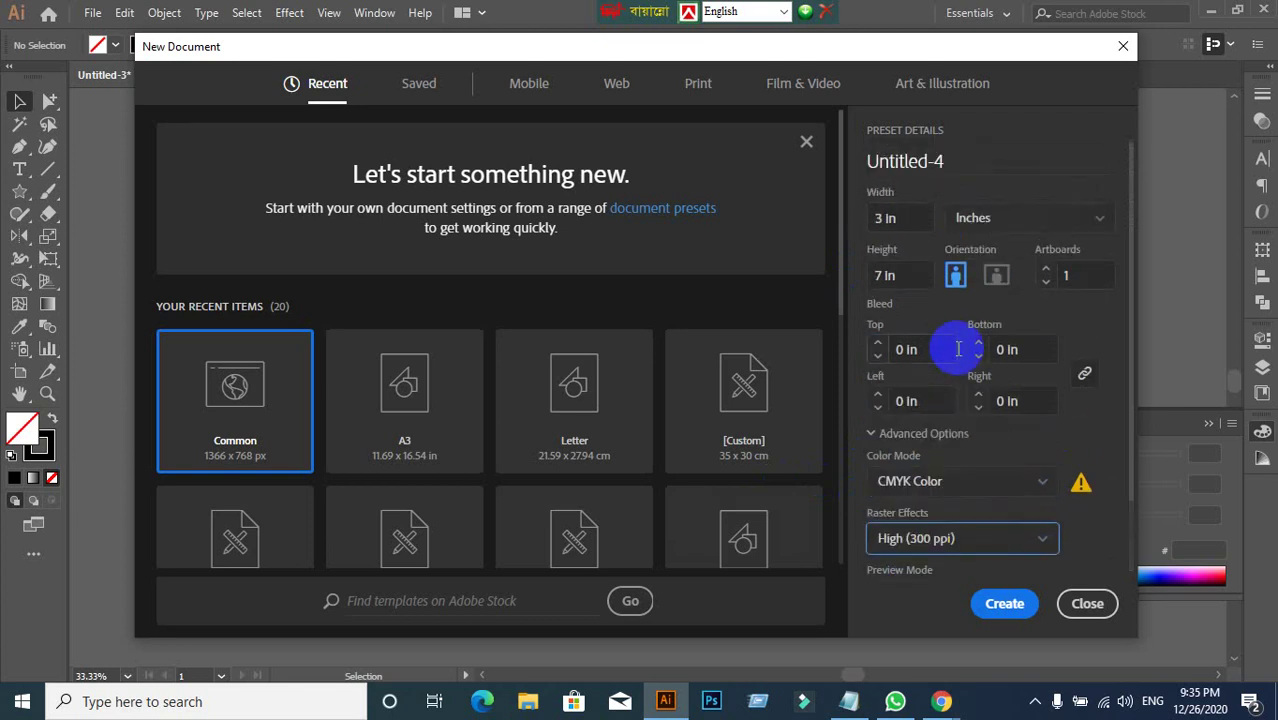
{"action": "left_click", "coordinate": [1017, 612]}
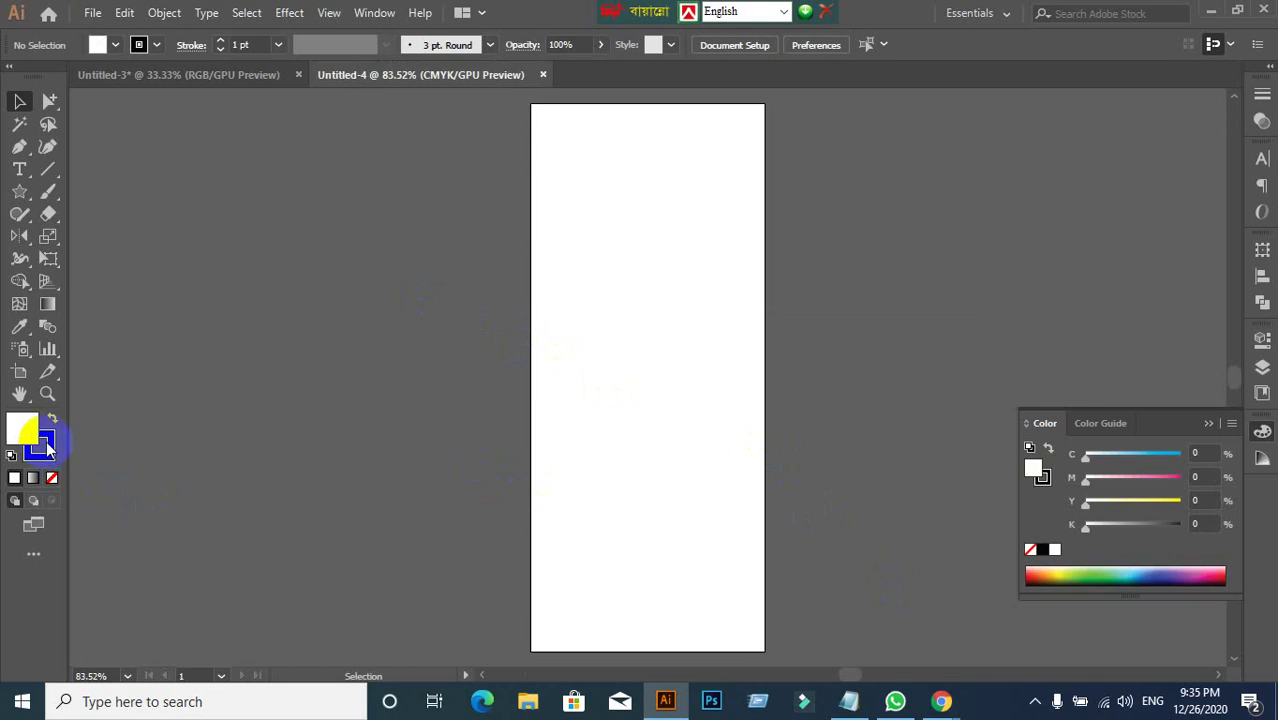
Draw a rectangle with white fill and no stroke that covers the whole artboard.
{"action": "left_click", "coordinate": [52, 477]}
{"action": "left_click", "coordinate": [22, 428]}
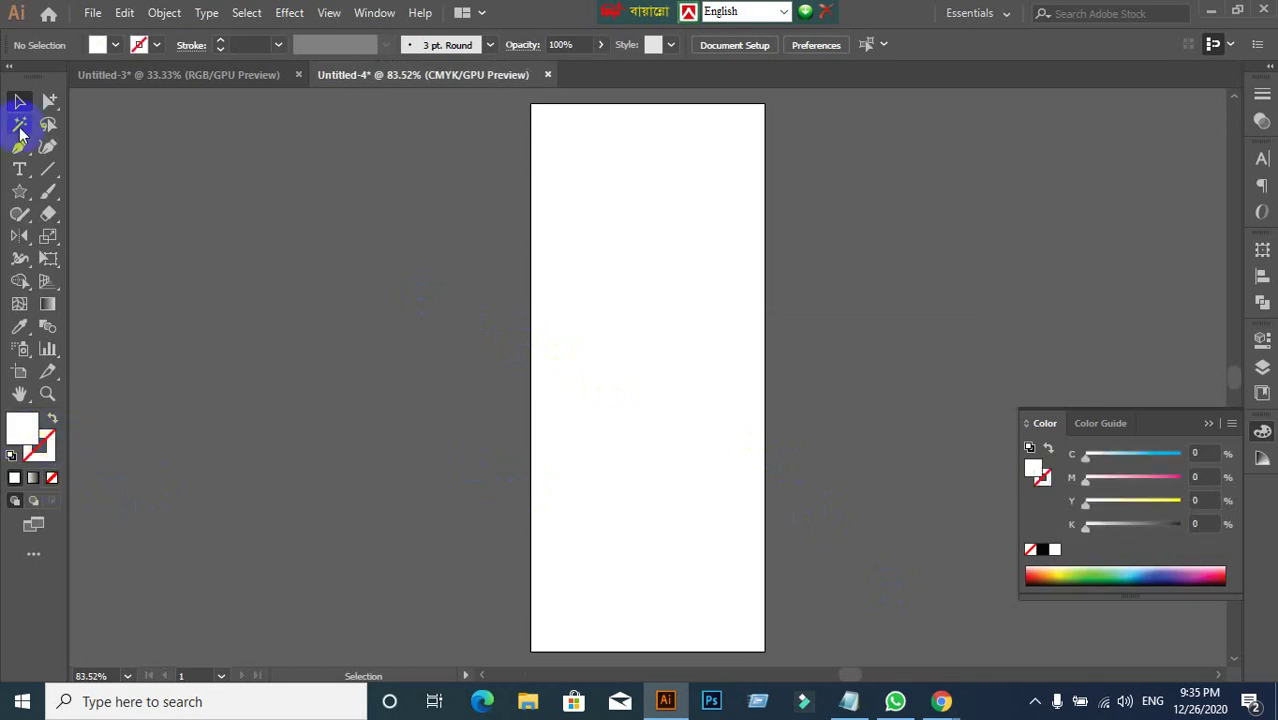
{"action": "left_click", "coordinate": [19, 192]}
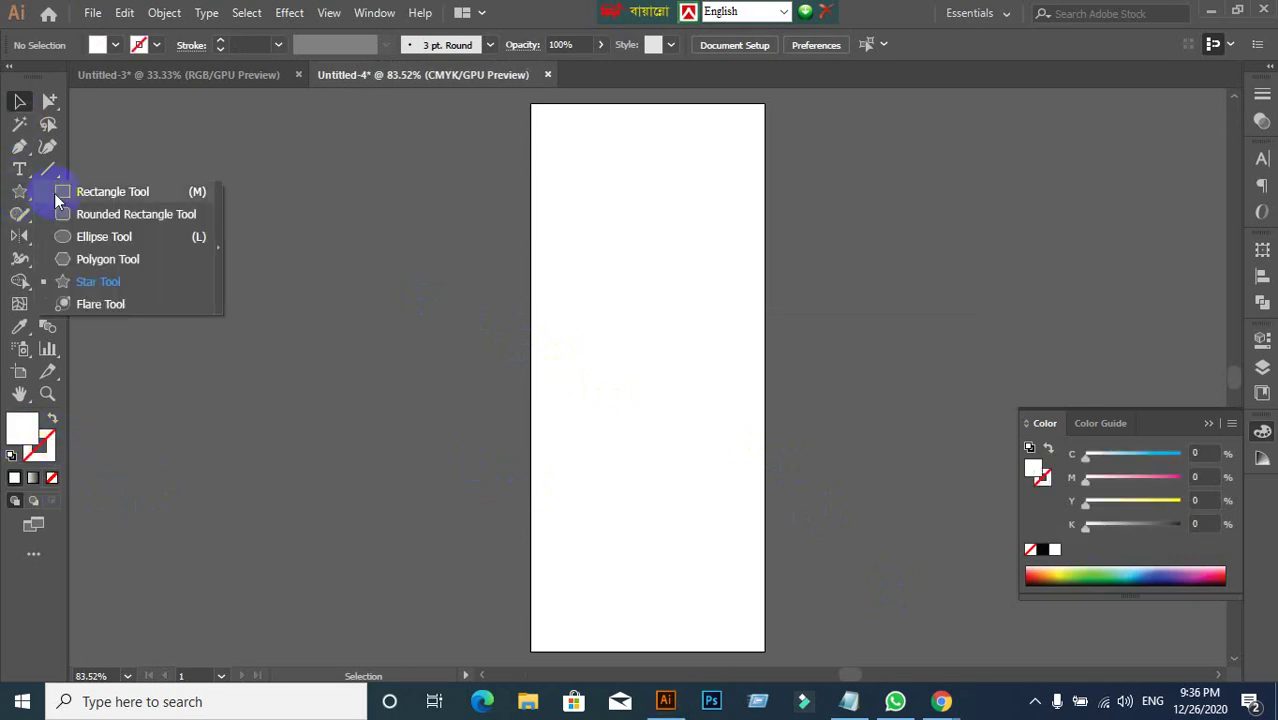
{"action": "left_click", "coordinate": [58, 195]}
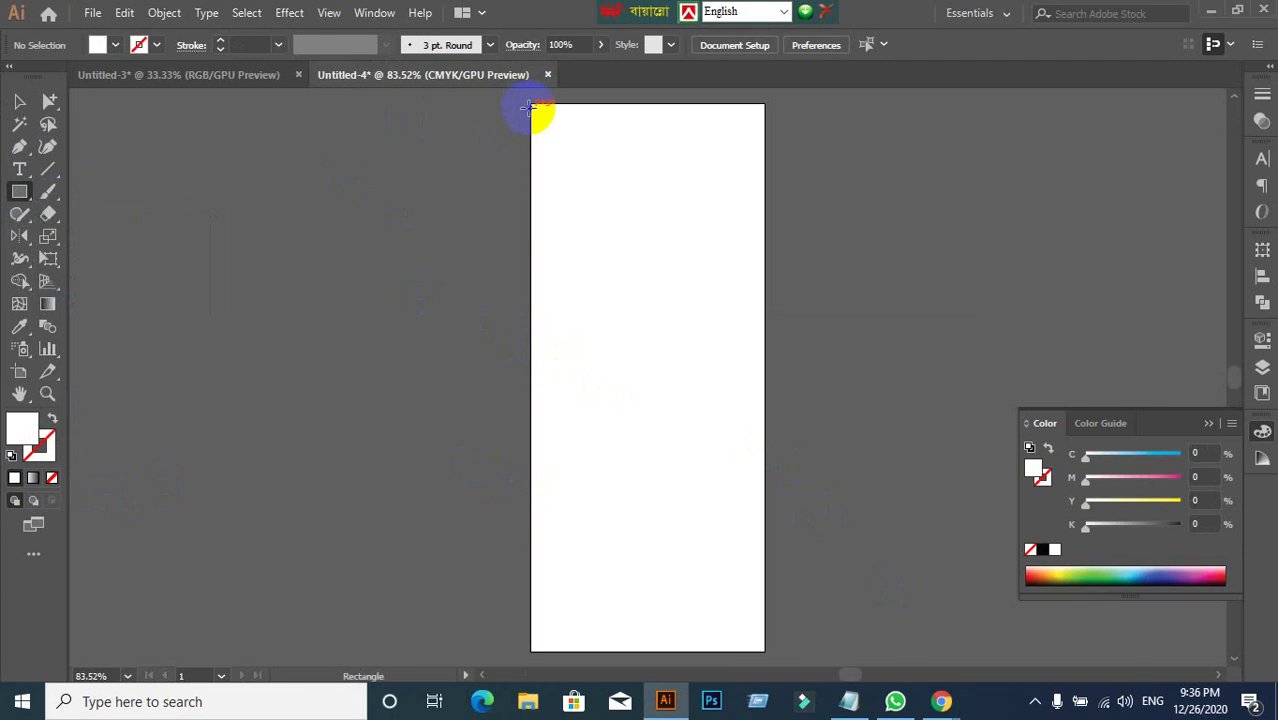
{"action": "scroll", "coordinate": [574, 120], "scroll_direction": "down", "scroll_amount": 1}
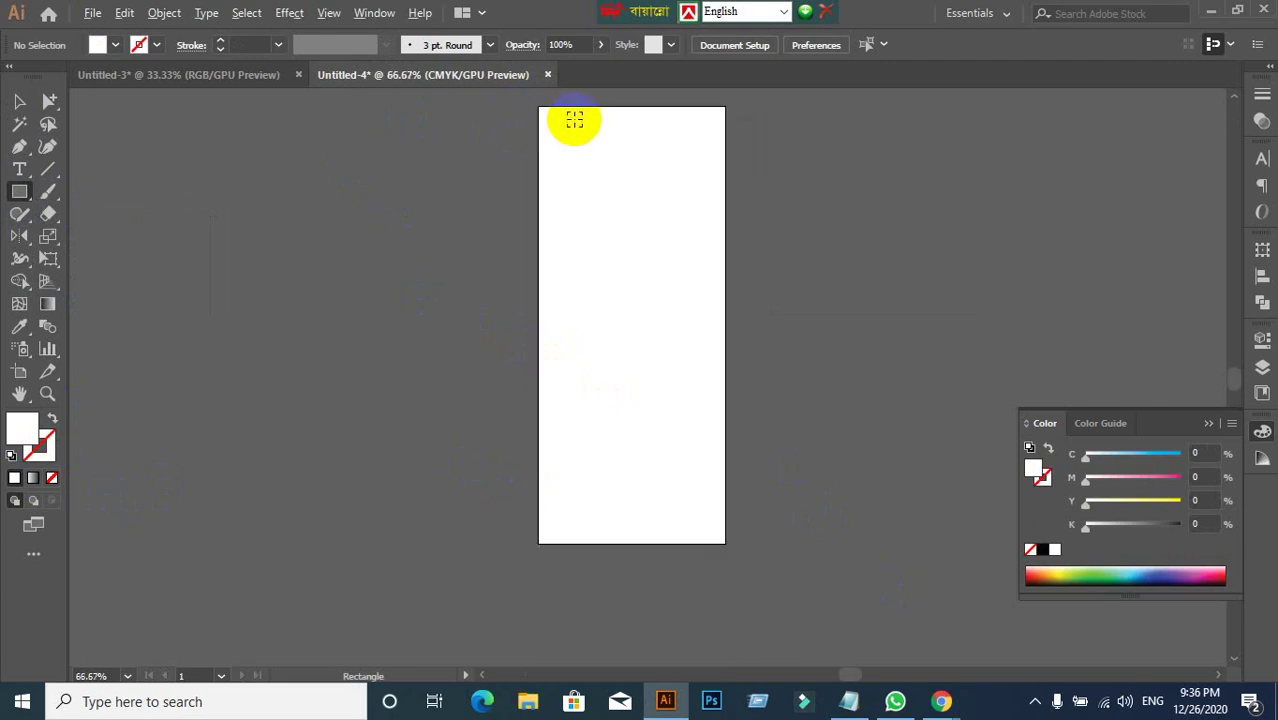
{"action": "key", "text": "ctrl+1"}
{"action": "scroll", "coordinate": [581, 127], "scroll_direction": "down", "scroll_amount": 1}
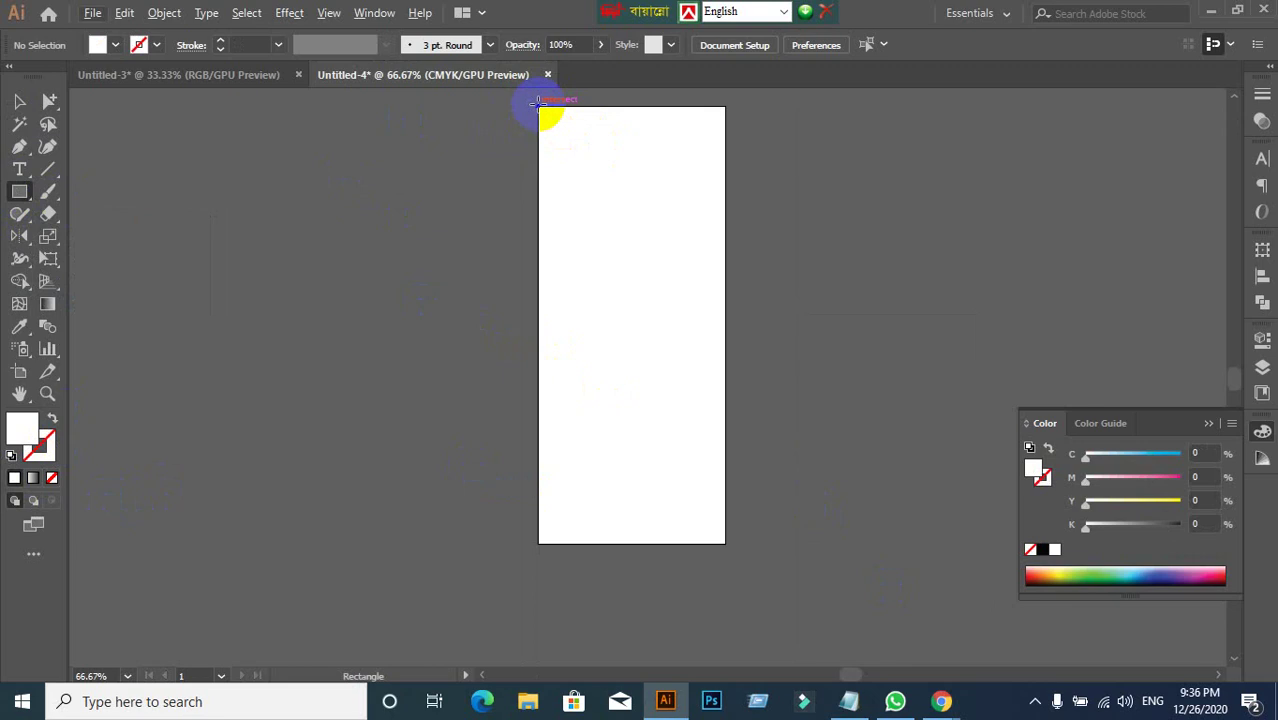
{"action": "left_click_drag", "start_coordinate": [538, 104], "coordinate": [724, 542]}
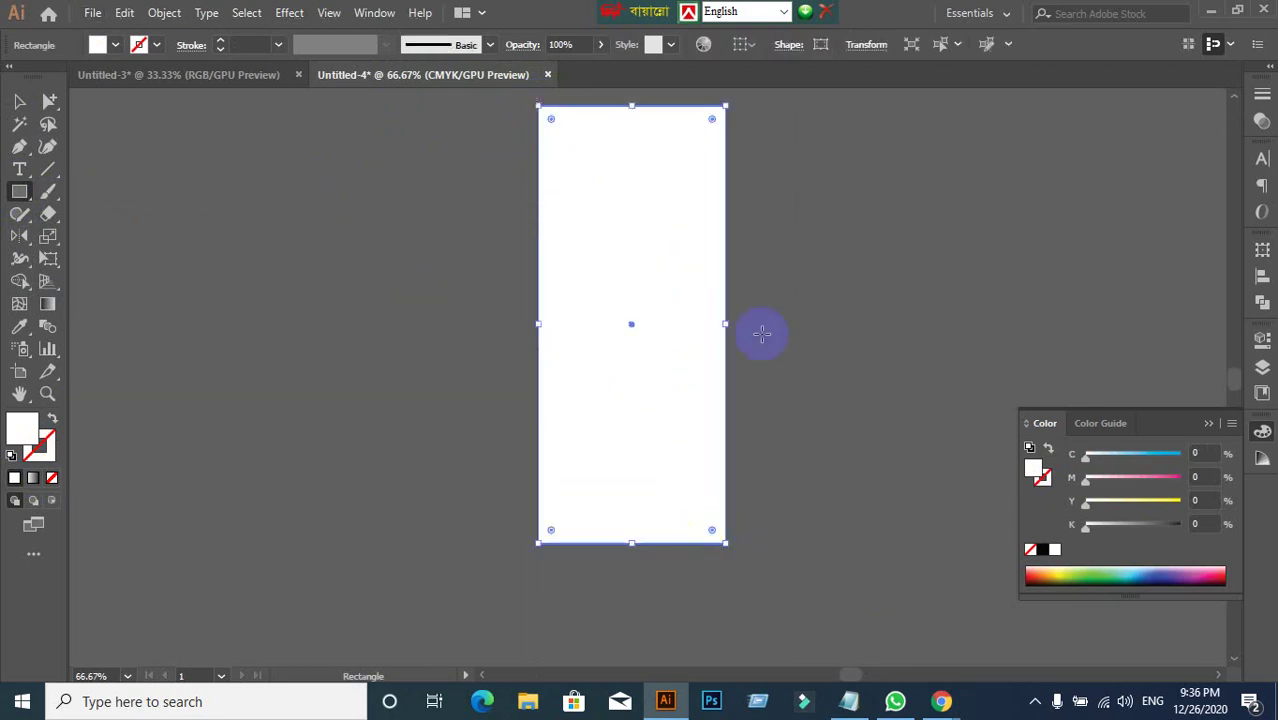
{"action": "left_click", "coordinate": [752, 233], "text": "ctrl"}
{"action": "left_click", "coordinate": [536, 228], "text": "ctrl+alt"}
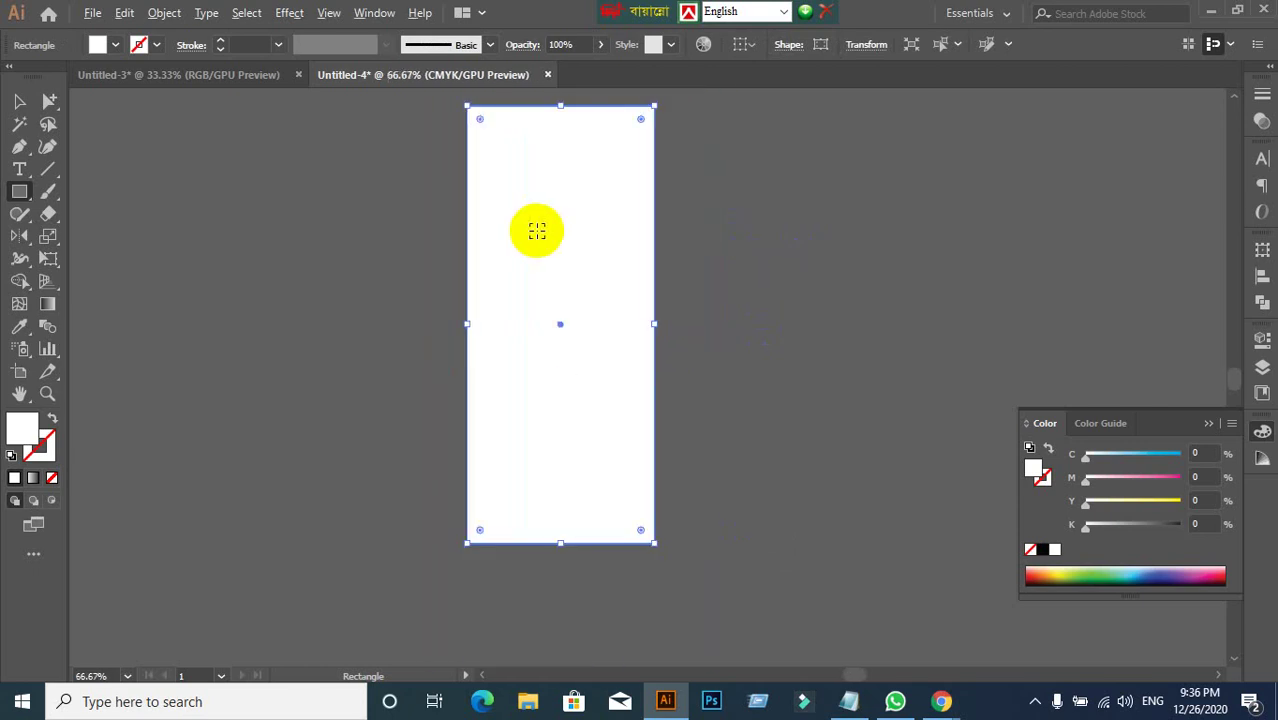
{"action": "left_click", "coordinate": [19, 101]}
{"action": "scroll", "coordinate": [336, 240], "scroll_direction": "up", "scroll_amount": 1}
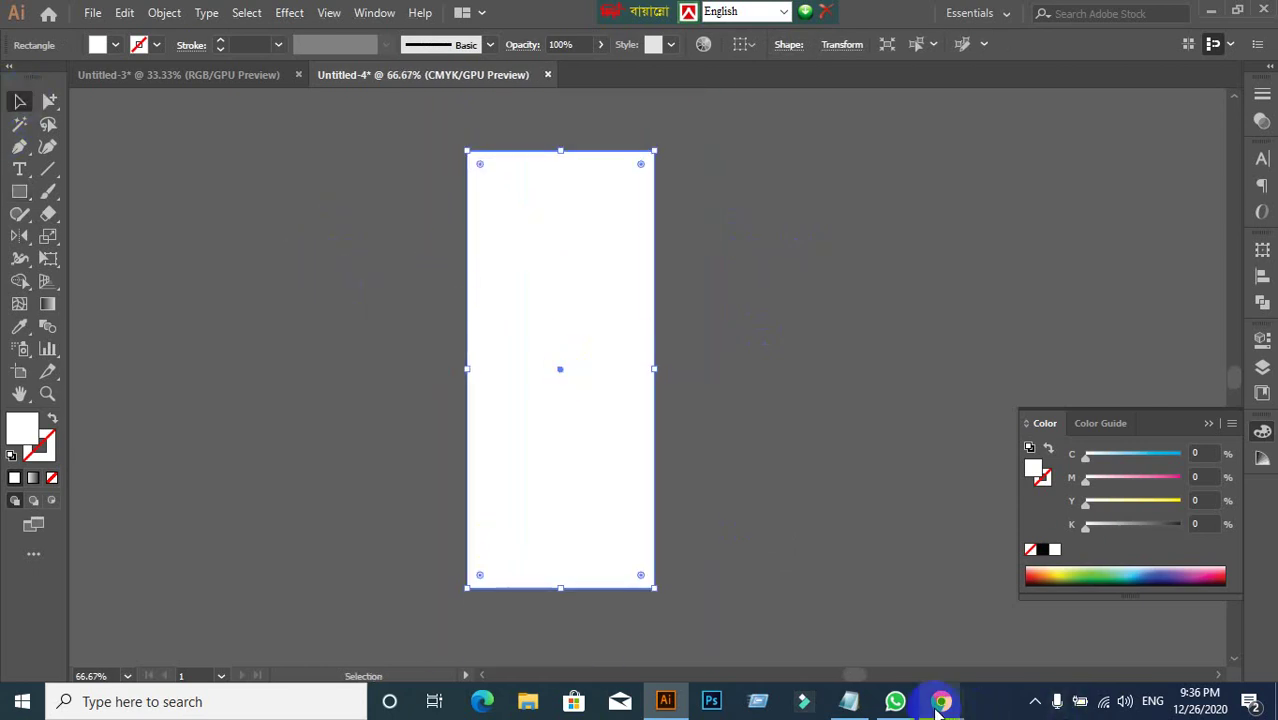
Switch to the Google Meet call in Chrome and admit the participant waiting to join.
{"action": "mouse_move", "coordinate": [941, 701]}
{"action": "left_click", "coordinate": [866, 643]}
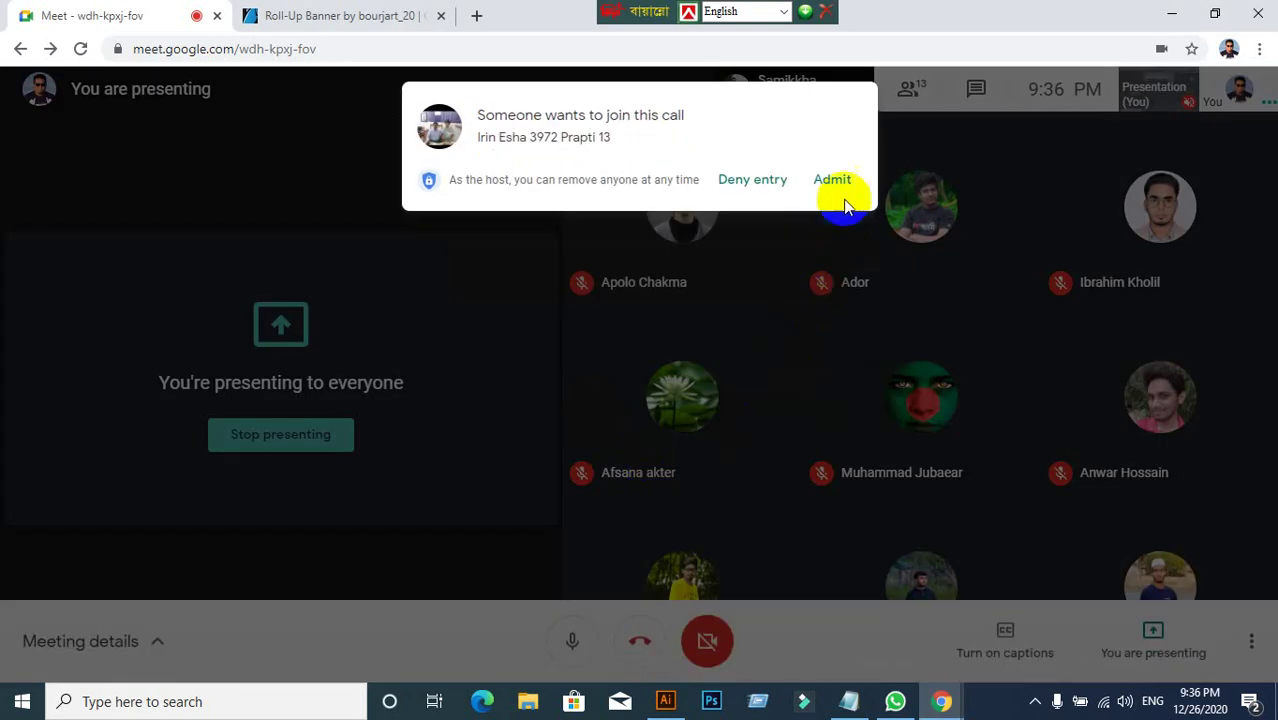
{"action": "left_click", "coordinate": [836, 185]}
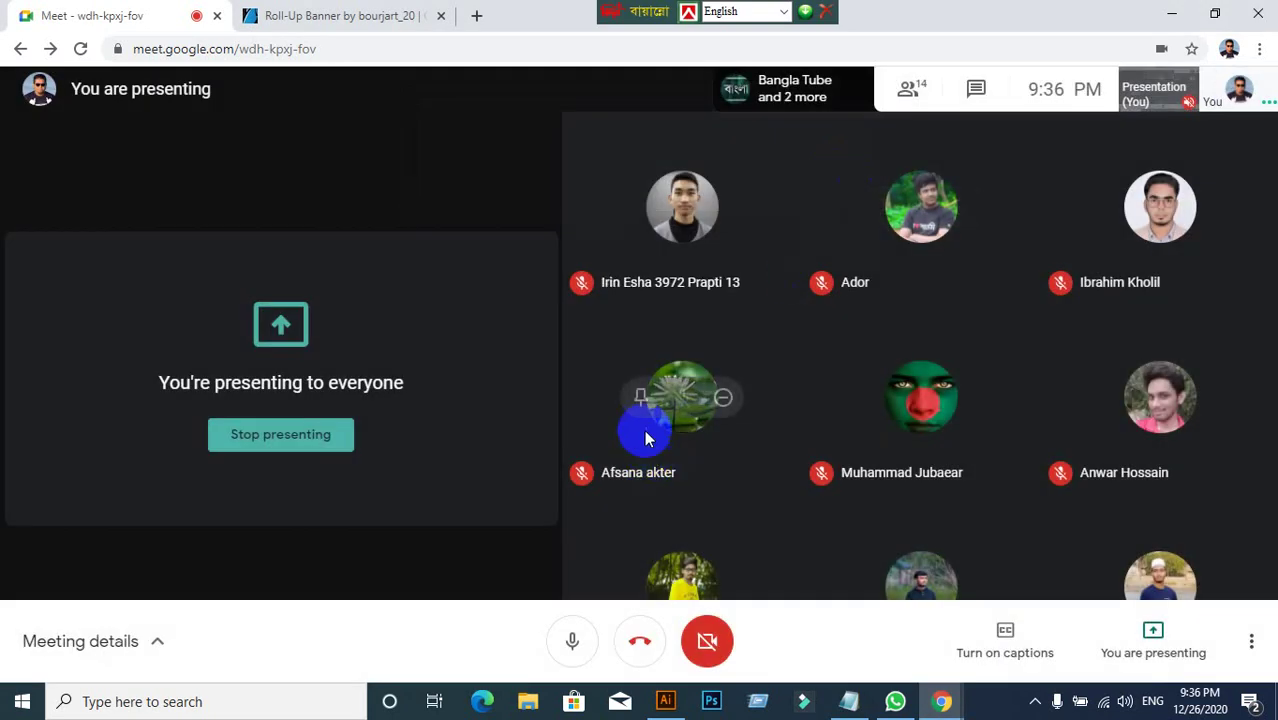
Switch back to Illustrator and select the white rectangle that covers the artboard.
{"action": "left_click", "coordinate": [665, 700]}
{"action": "left_click", "coordinate": [404, 339]}
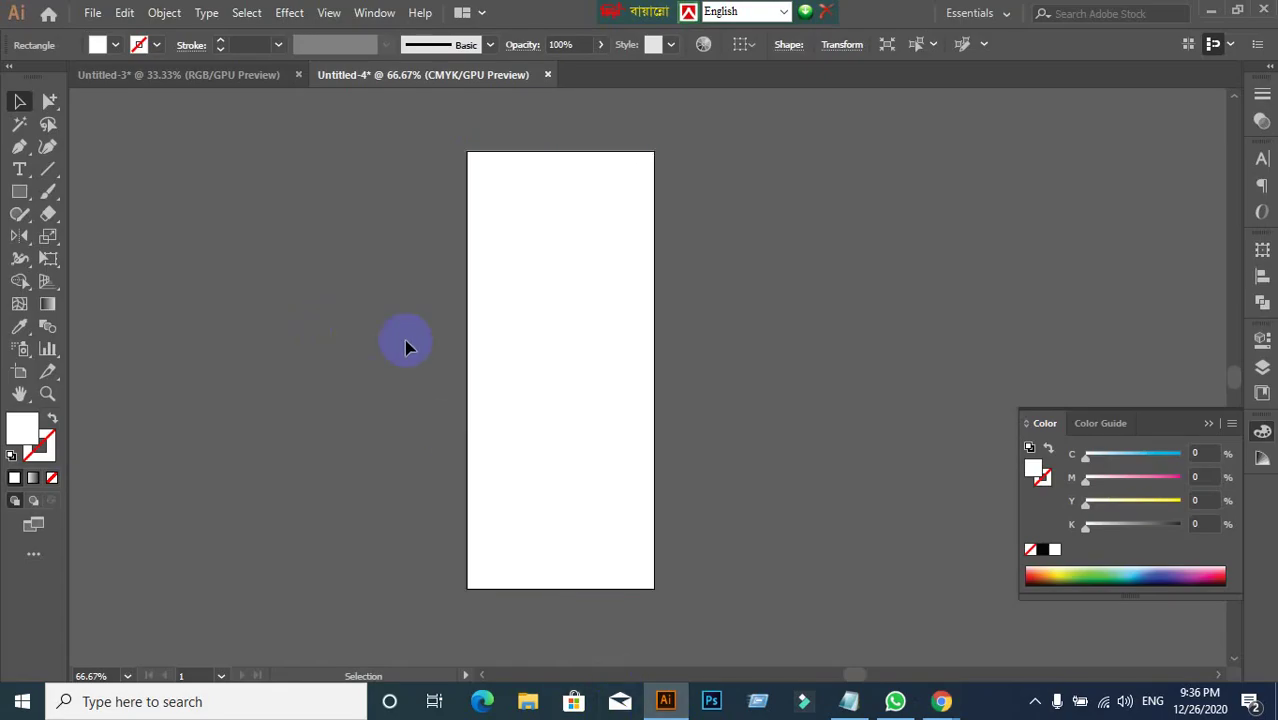
{"action": "left_click_drag", "start_coordinate": [530, 338], "coordinate": [650, 374]}
{"action": "key", "text": "ctrl+z"}
{"action": "left_click", "coordinate": [650, 374]}
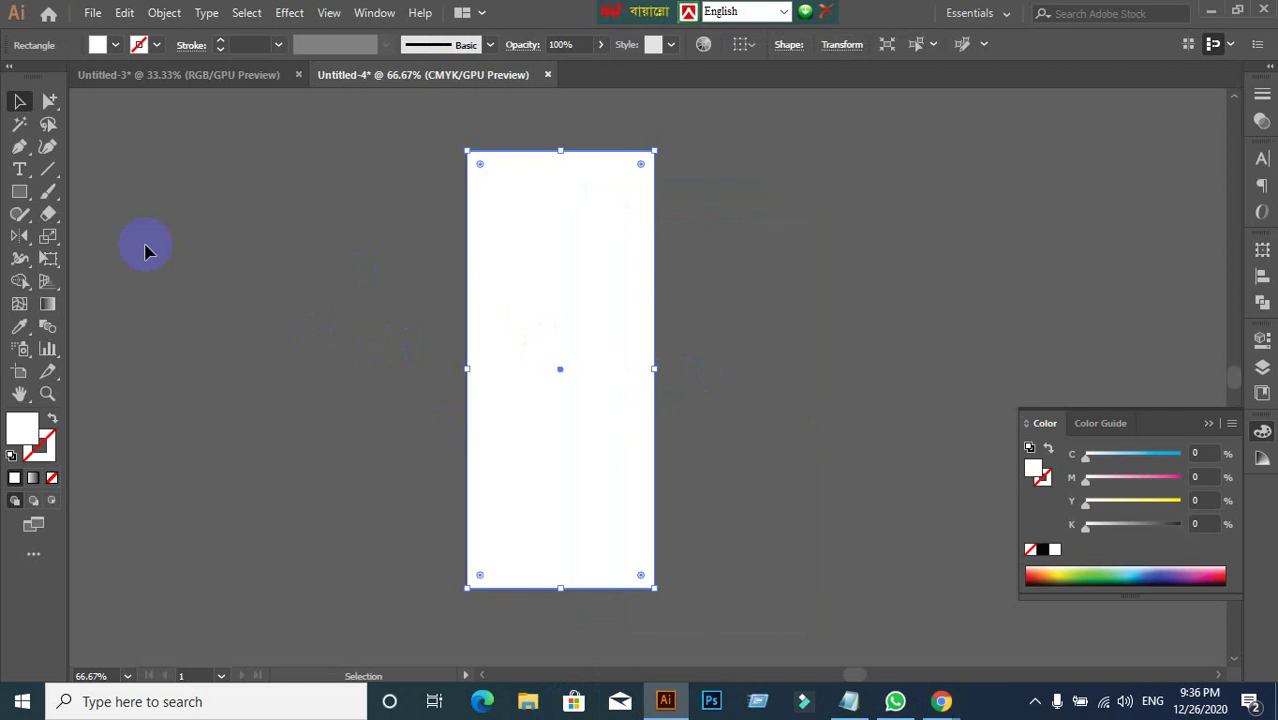
Open the Offset Path settings for the selected rectangle.
{"action": "left_click", "coordinate": [163, 13]}
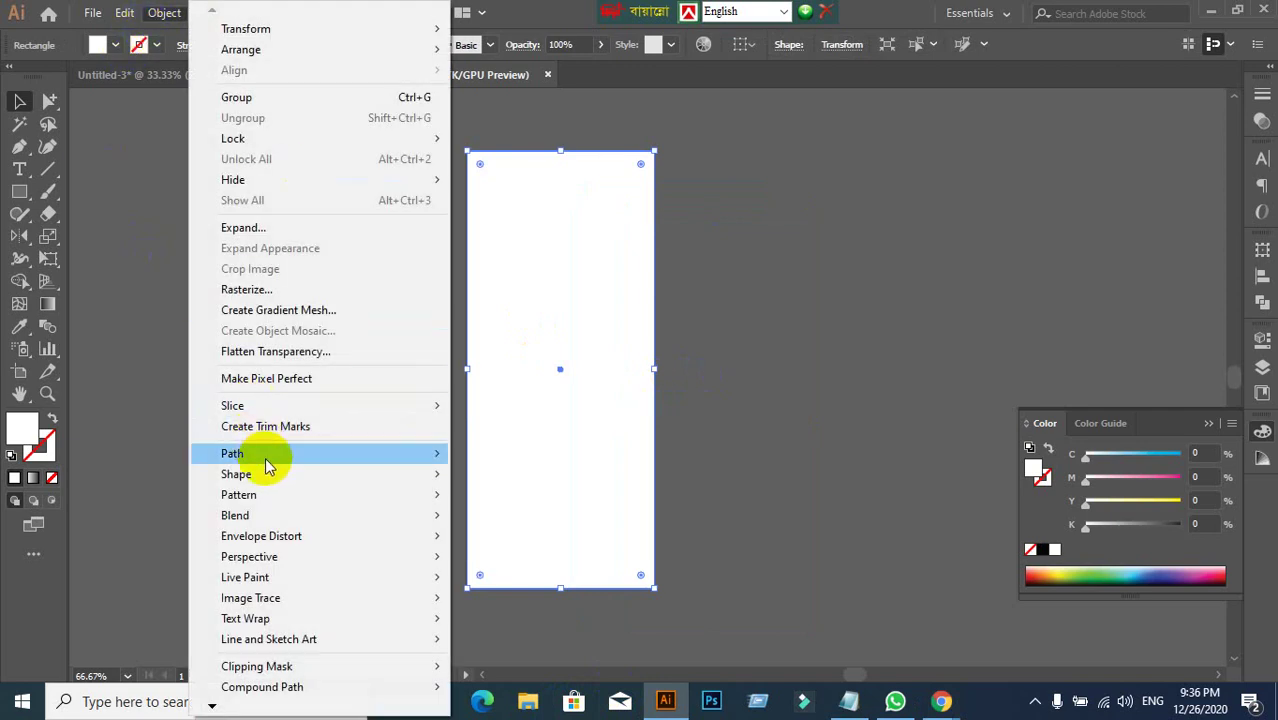
{"action": "mouse_move", "coordinate": [257, 452]}
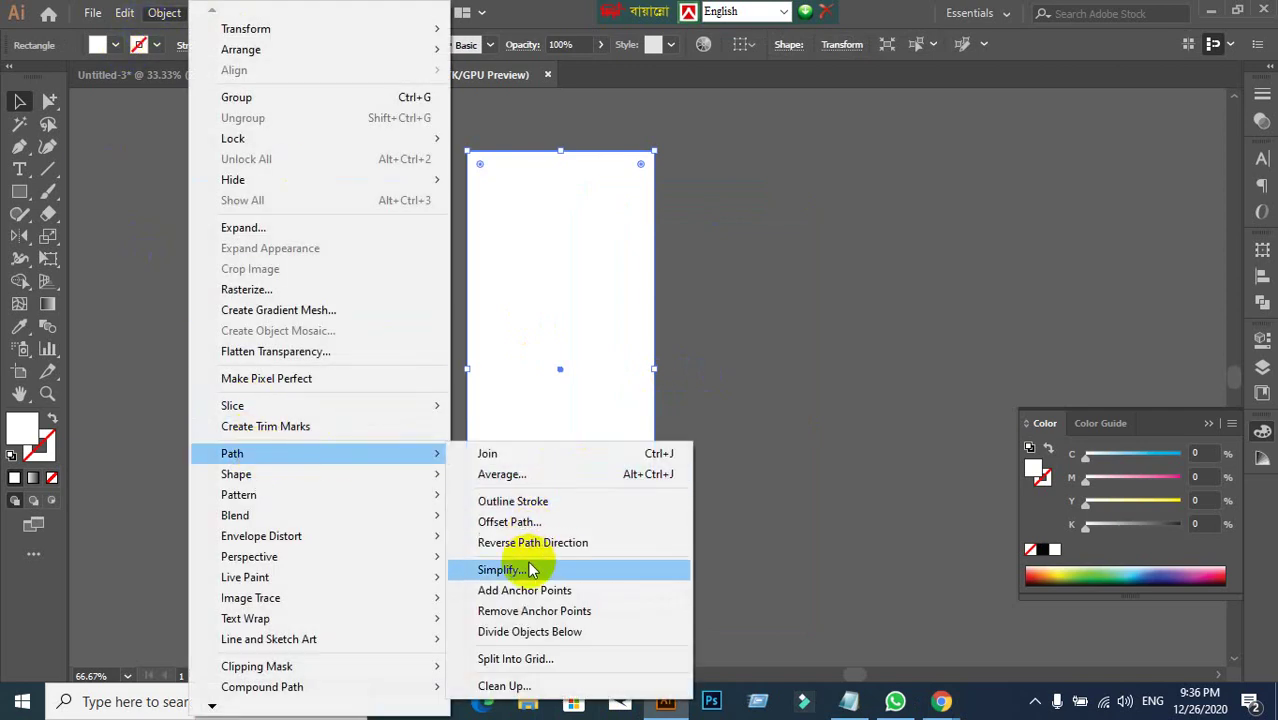
{"action": "left_click", "coordinate": [510, 522]}
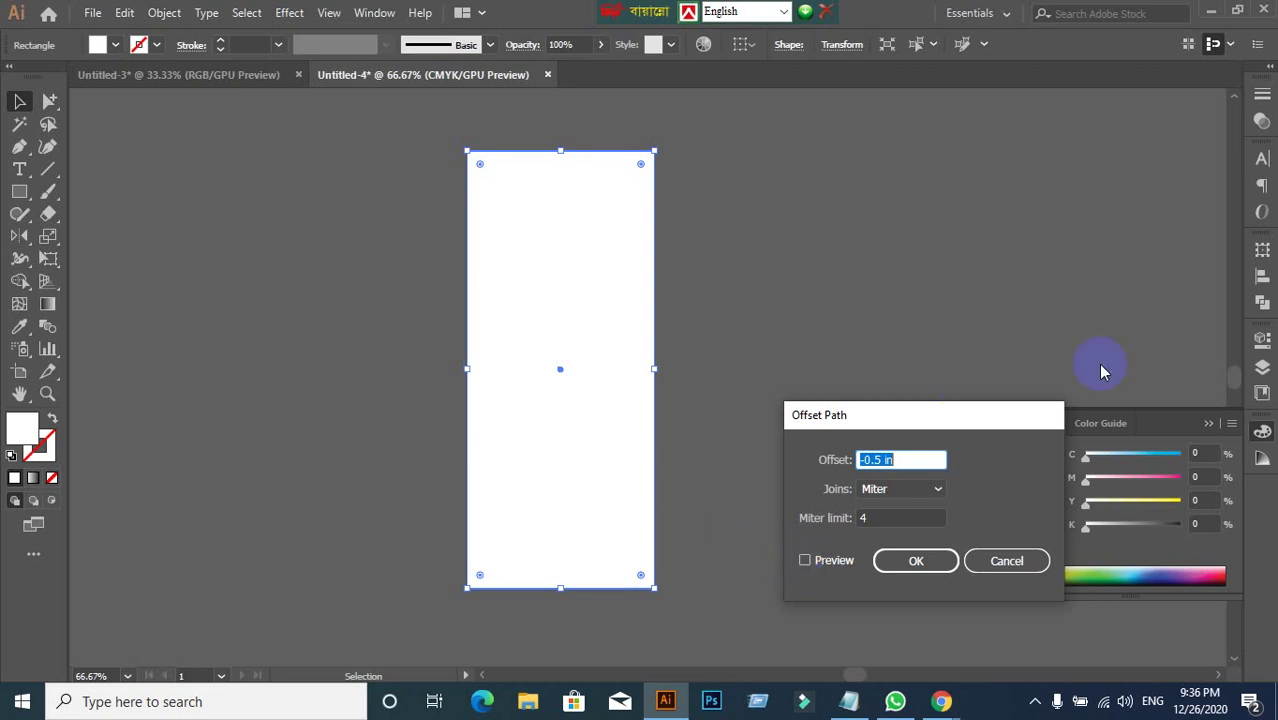
{"action": "left_click", "coordinate": [897, 459]}
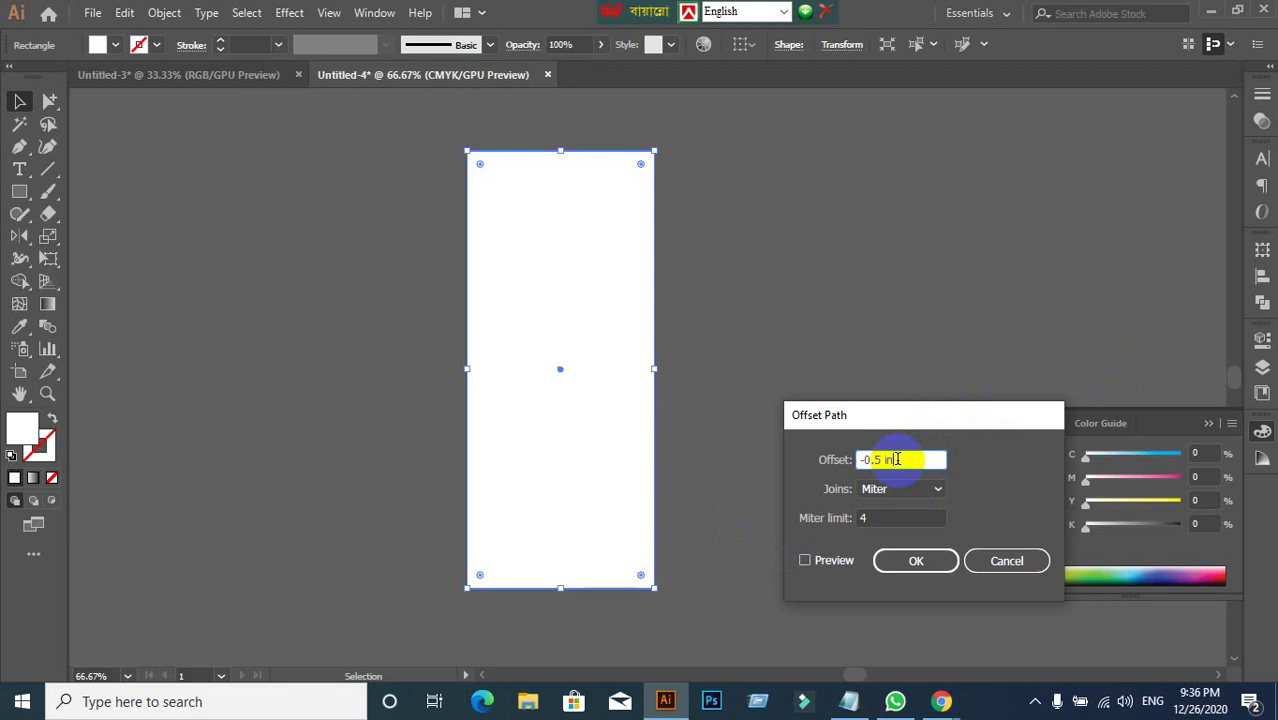
{"action": "left_click_drag", "start_coordinate": [884, 458], "coordinate": [830, 462]}
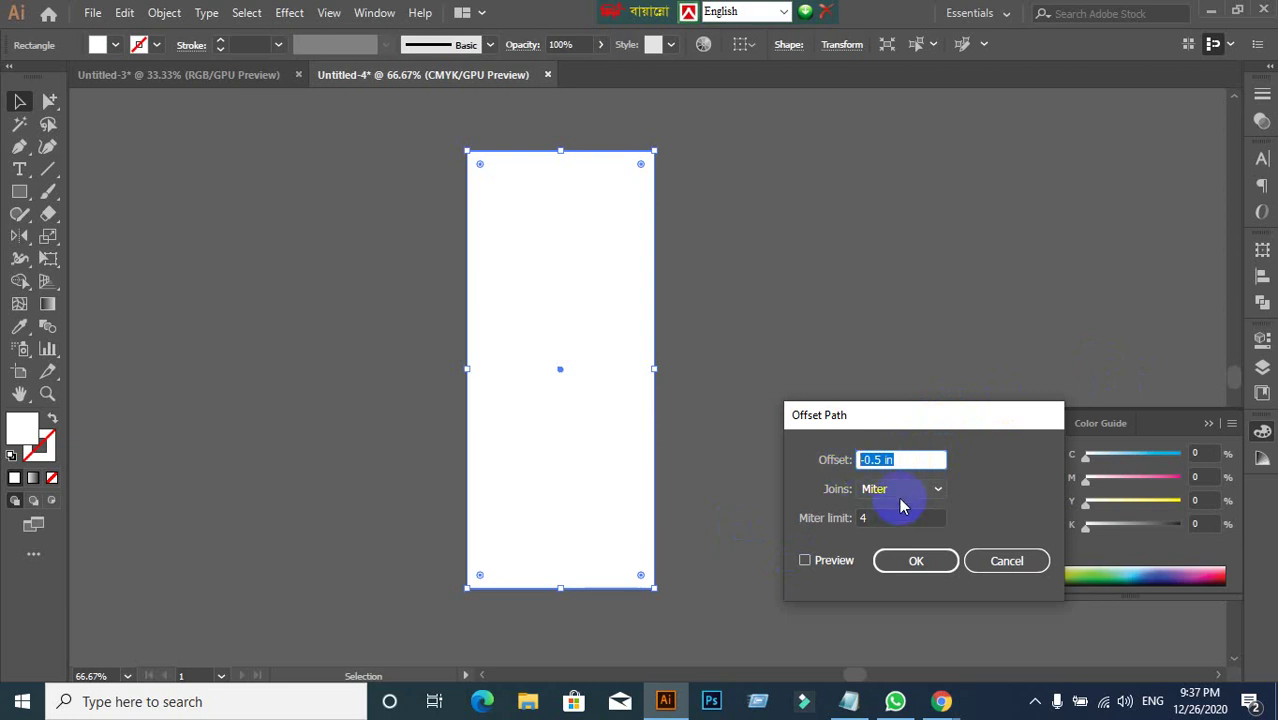
{"action": "left_click", "coordinate": [993, 572]}
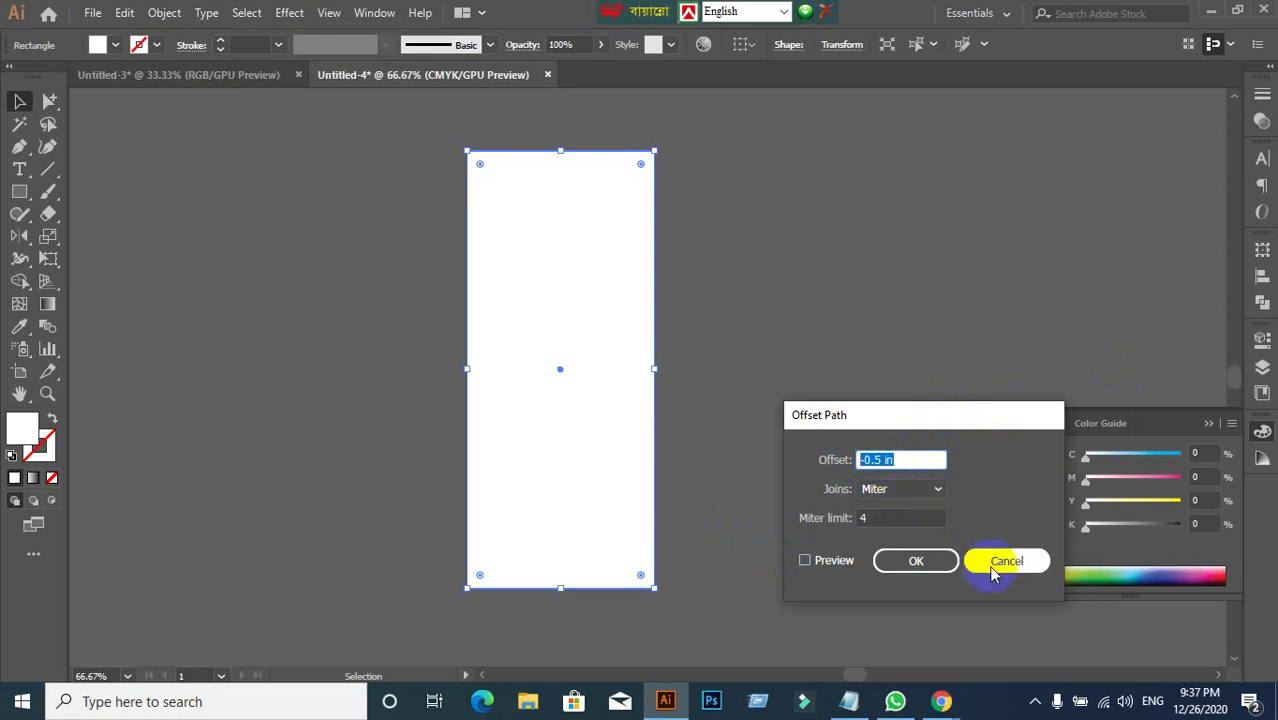
Check the Google Meet call in Chrome and return to Illustrator.
{"action": "left_click", "coordinate": [945, 697]}
{"action": "left_click", "coordinate": [811, 618]}
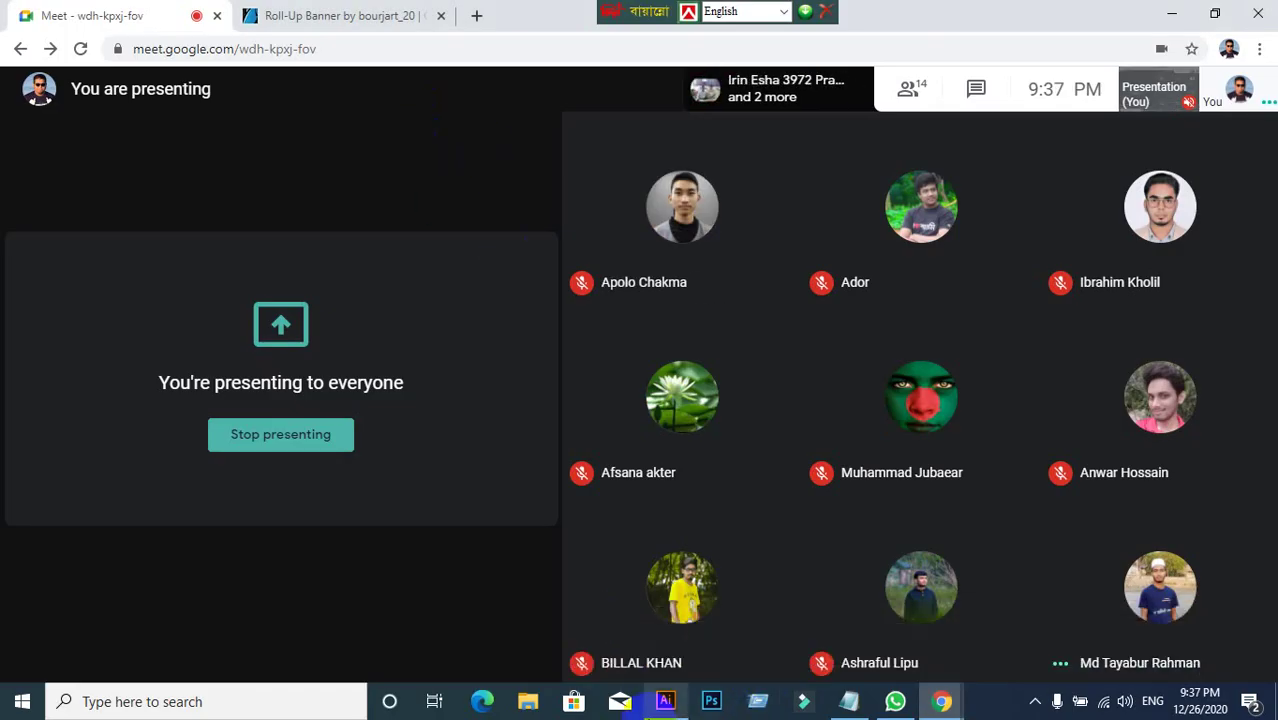
{"action": "left_click", "coordinate": [665, 701]}
{"action": "left_click", "coordinate": [496, 402]}
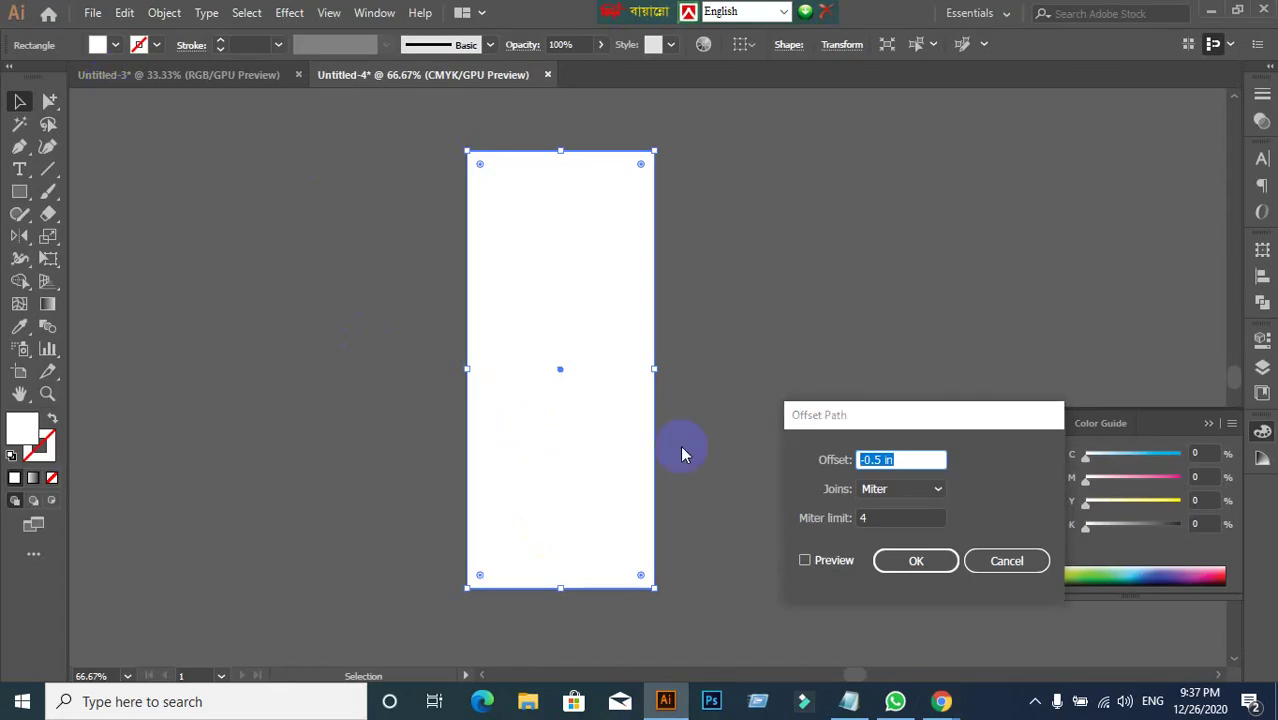
Offset the rectangle's path outward by 0.25 in.
{"action": "left_click_drag", "start_coordinate": [1018, 550], "coordinate": [912, 481]}
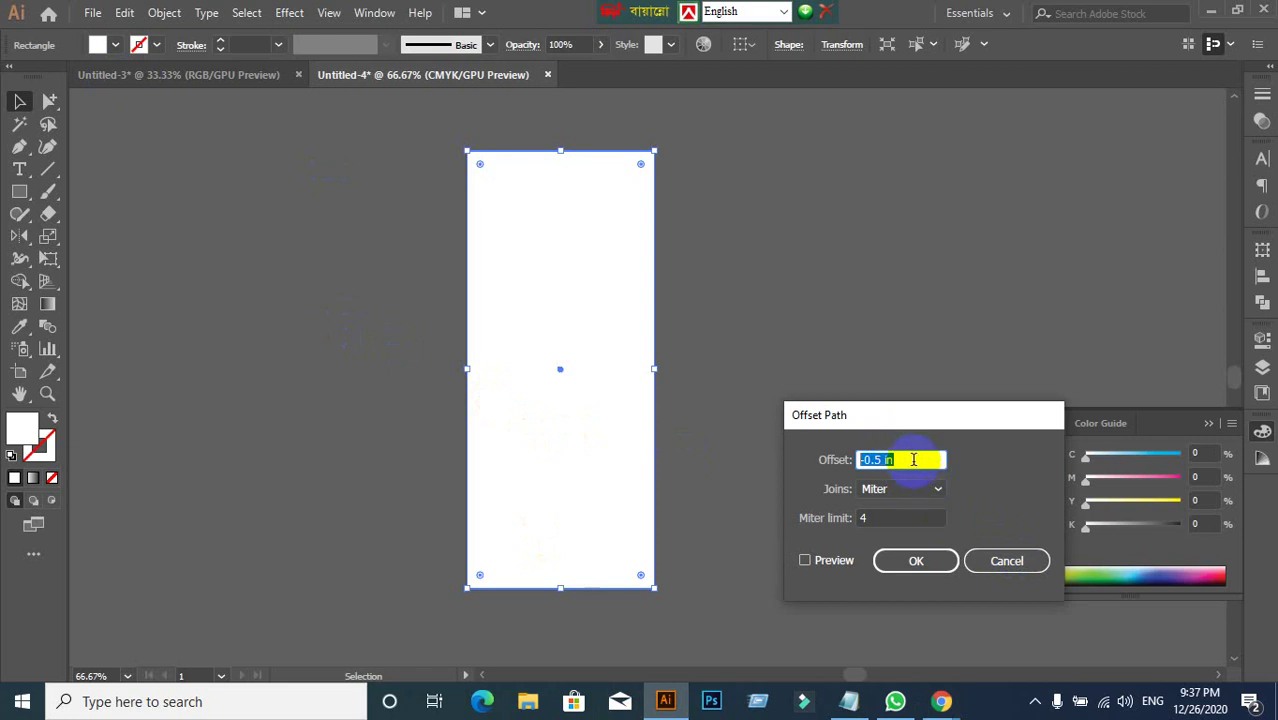
{"action": "left_click", "coordinate": [913, 459]}
{"action": "left_click_drag", "start_coordinate": [913, 459], "coordinate": [850, 459]}
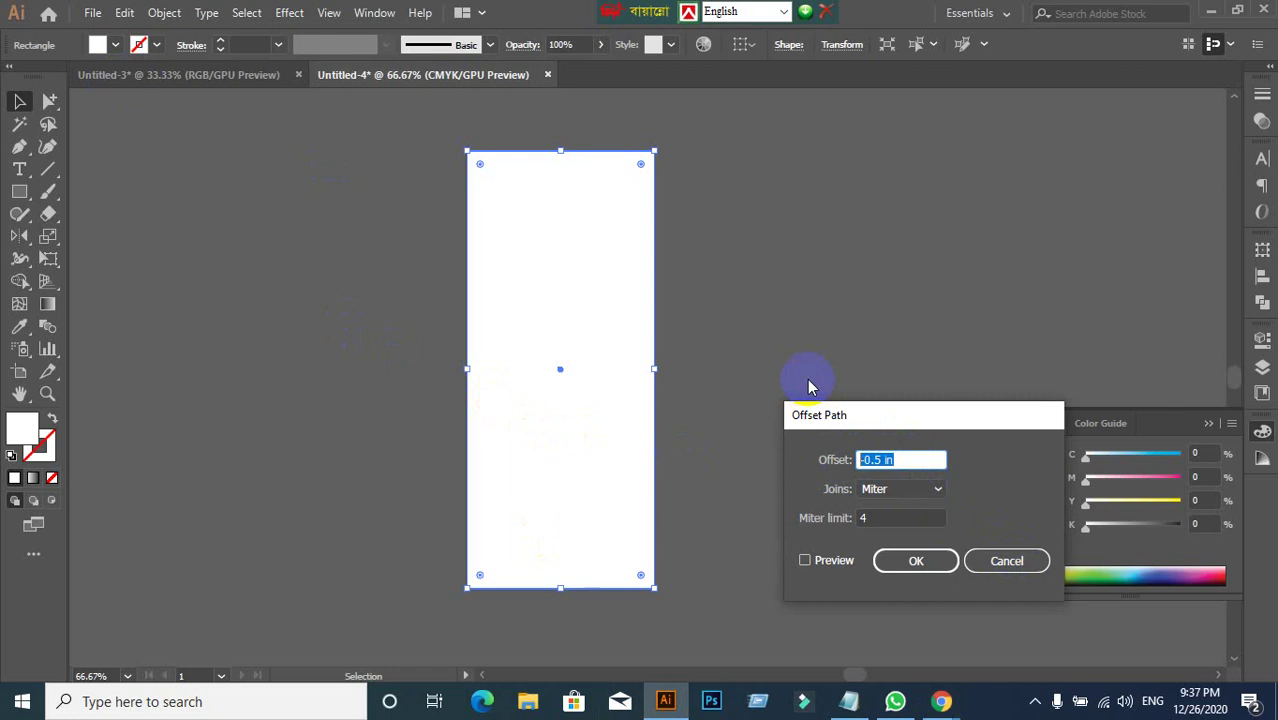
{"action": "type", "text": ".25"}
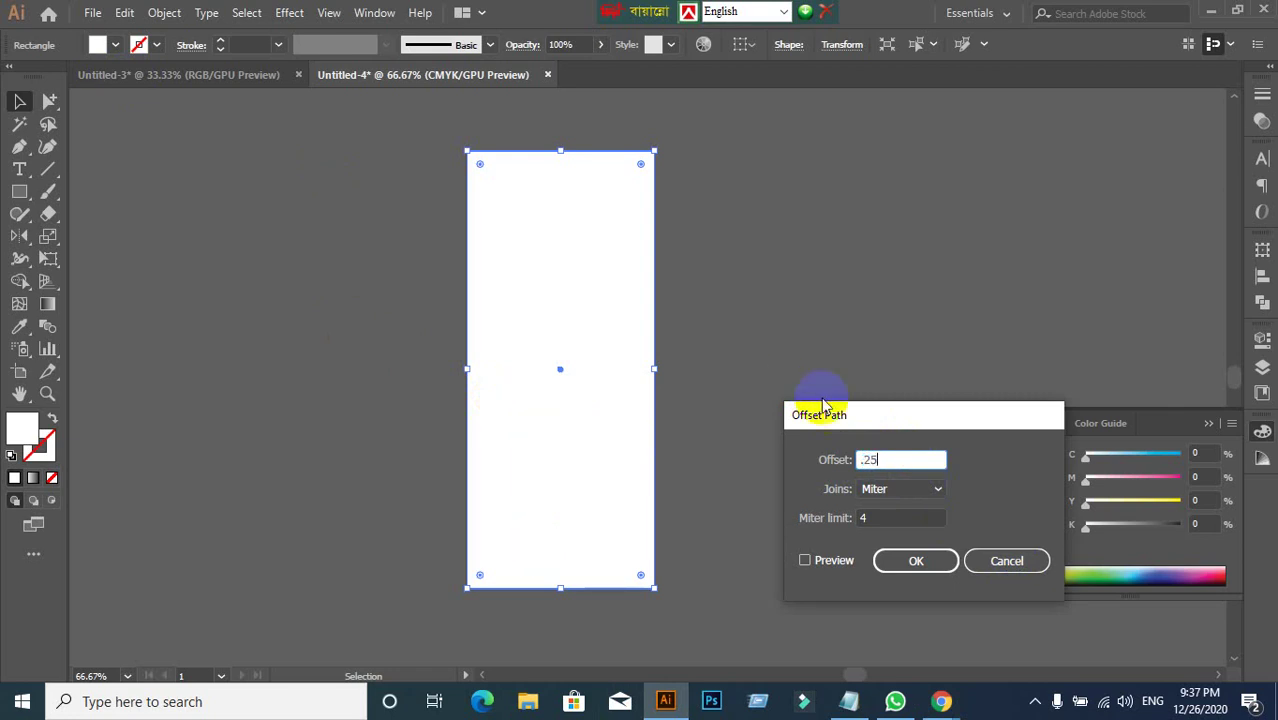
{"action": "left_click", "coordinate": [885, 567]}
Try moving the original rectangle away from the larger offset rectangle, and undo the move.
{"action": "left_click", "coordinate": [562, 302]}
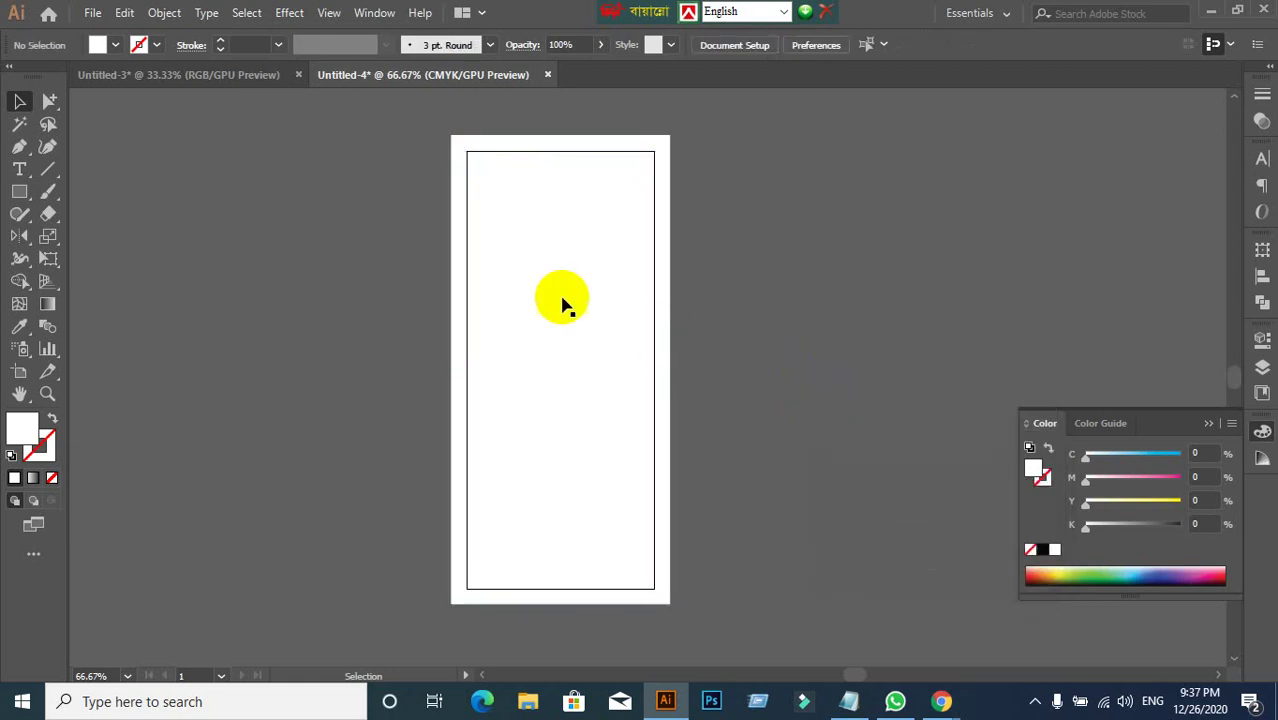
{"action": "left_click", "coordinate": [374, 197]}
{"action": "left_click_drag", "start_coordinate": [374, 197], "coordinate": [596, 425]}
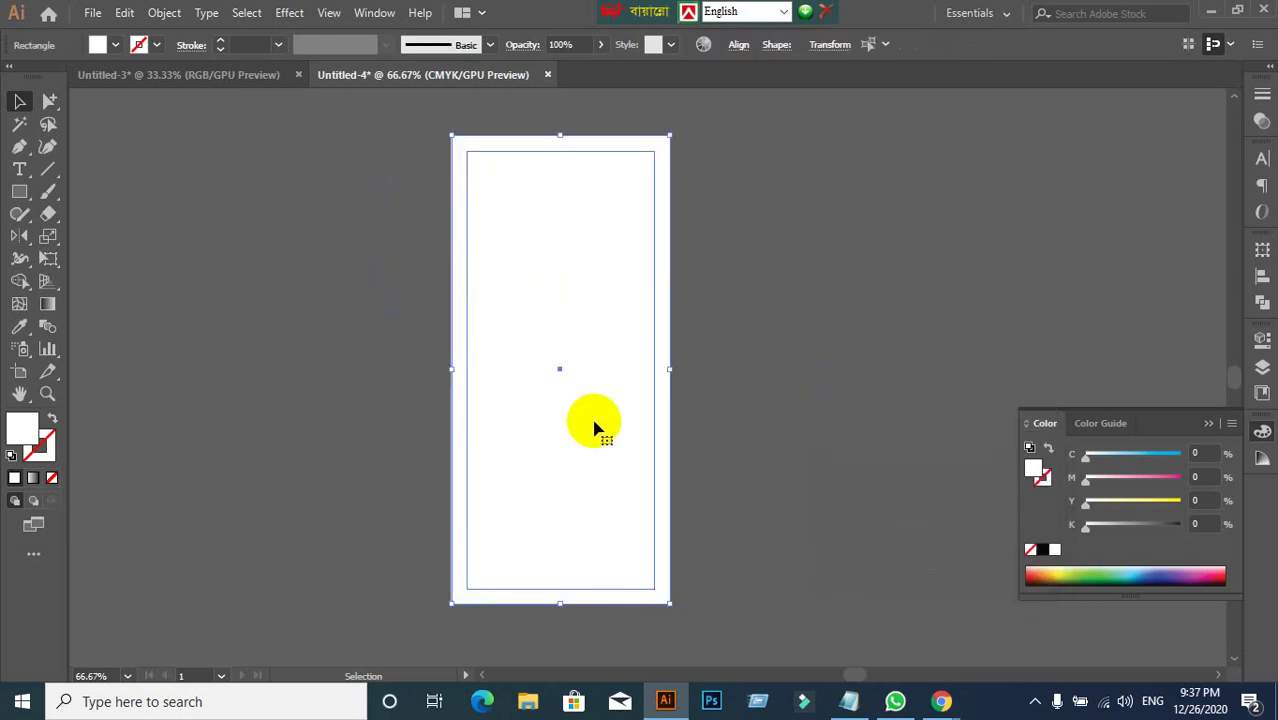
{"action": "left_click", "coordinate": [308, 258]}
{"action": "left_click_drag", "start_coordinate": [310, 228], "coordinate": [555, 436]}
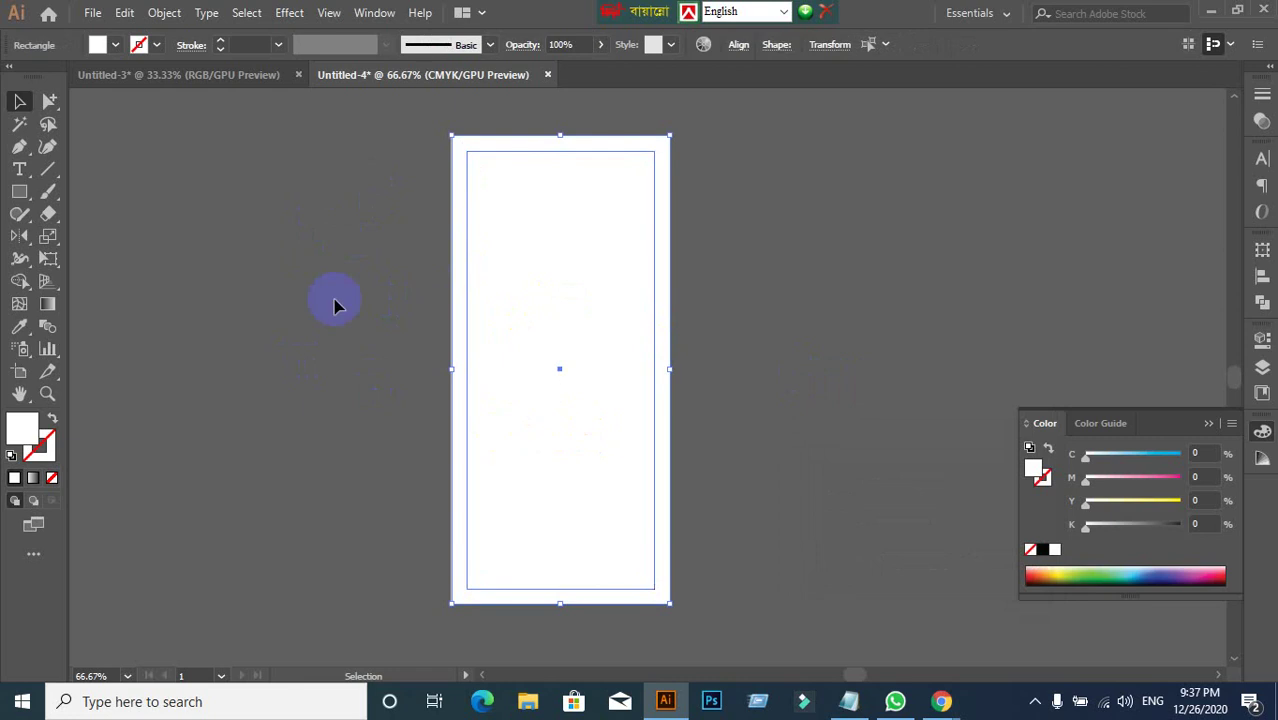
{"action": "left_click", "coordinate": [340, 248]}
{"action": "left_click", "coordinate": [474, 288]}
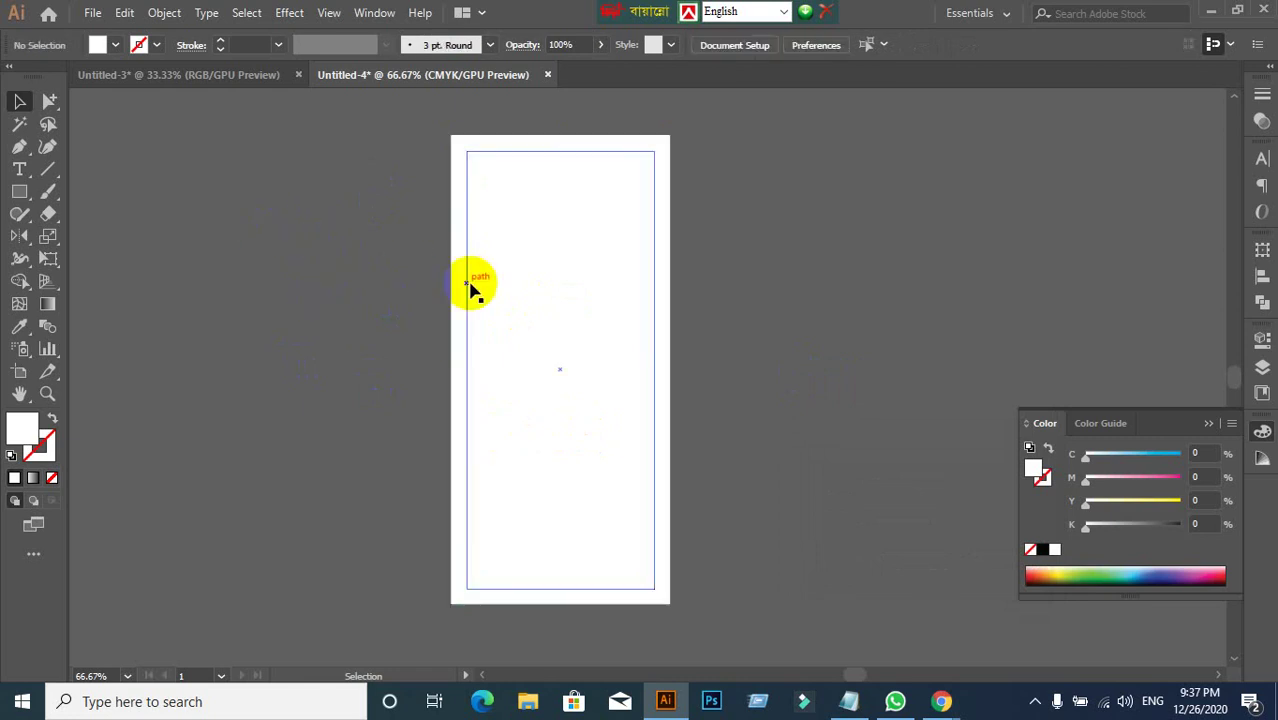
{"action": "left_click_drag", "start_coordinate": [530, 314], "coordinate": [679, 358]}
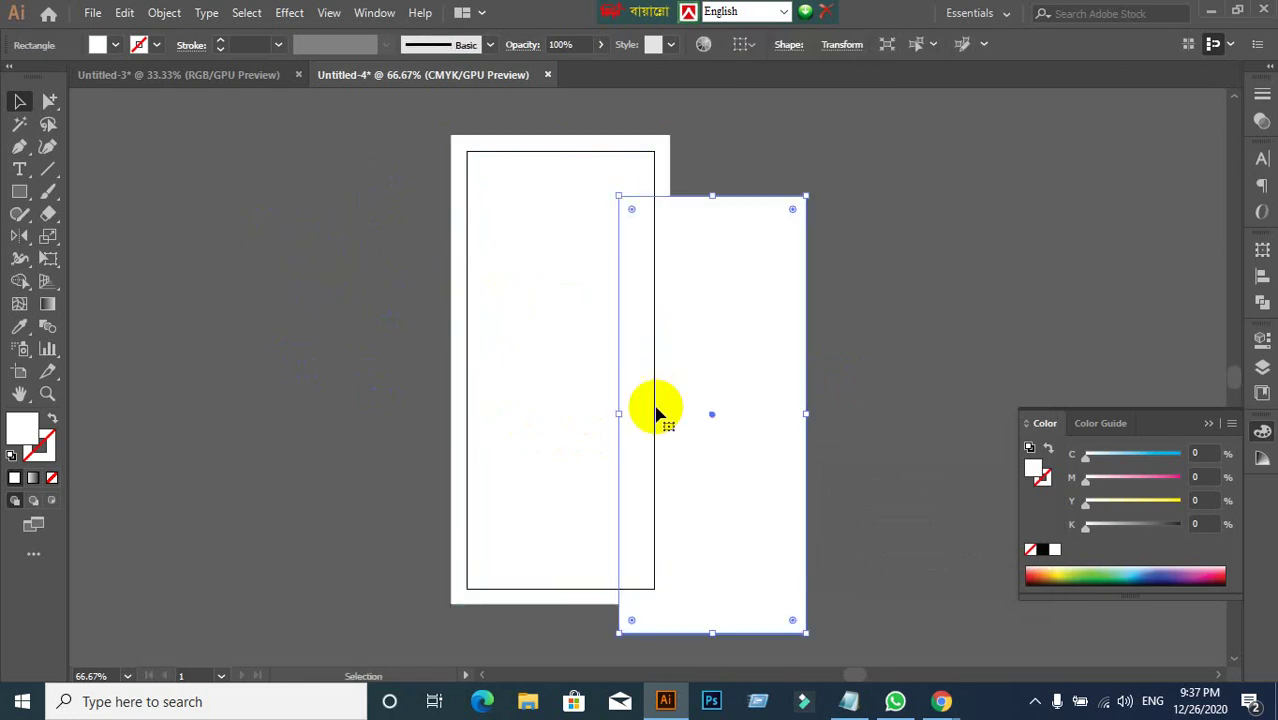
{"action": "key", "text": "ctrl+z"}
Try converting both rectangles to guides, and undo the conversion.
{"action": "left_click", "coordinate": [285, 291]}
{"action": "left_click", "coordinate": [466, 350]}
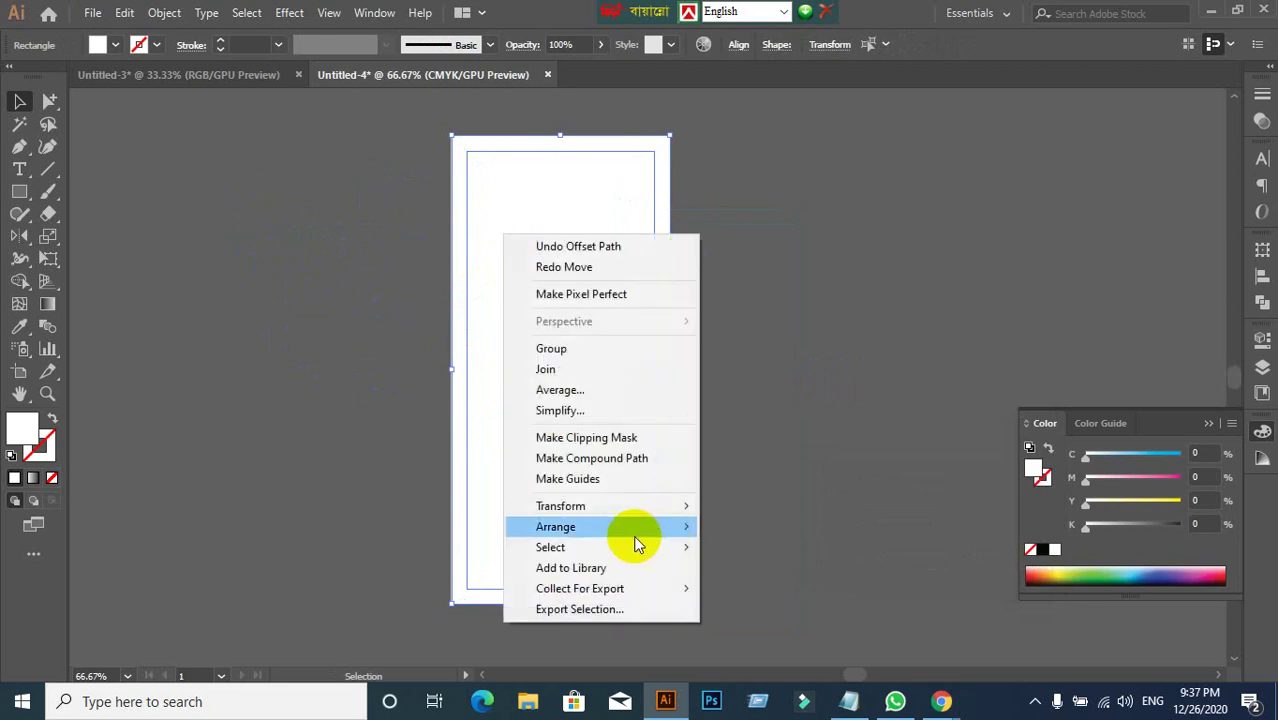
{"action": "left_click", "coordinate": [567, 478]}
{"action": "key", "text": "ctrl+z"}
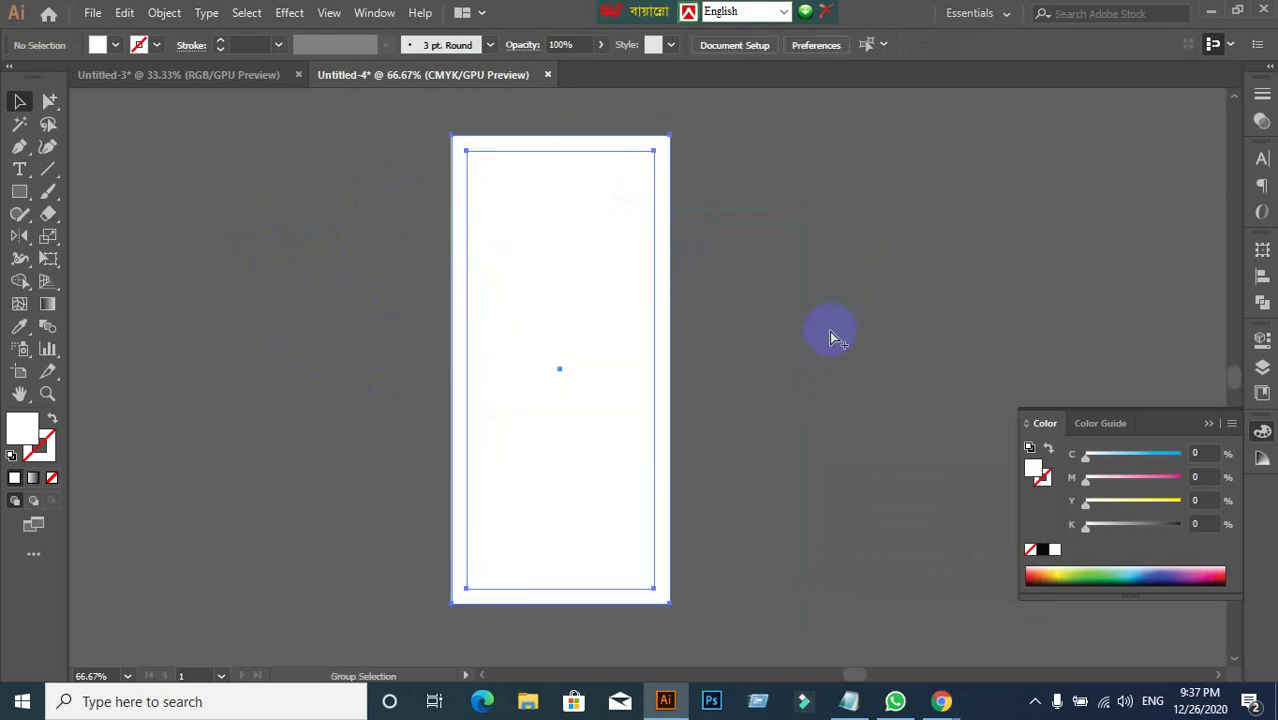
Move both rectangles off to the side of the artboard, and undo back to before the outward offset.
{"action": "left_click_drag", "start_coordinate": [556, 334], "coordinate": [915, 334]}
{"action": "left_click", "coordinate": [310, 478]}
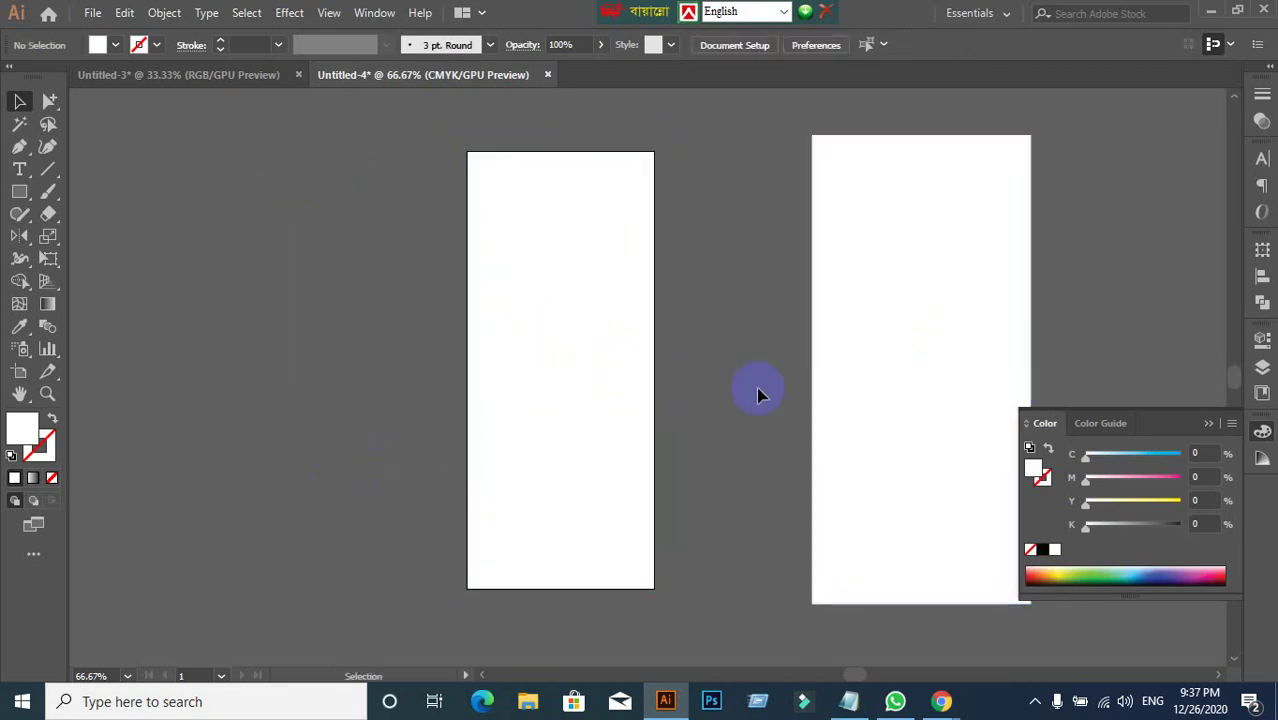
{"action": "left_click", "coordinate": [836, 380]}
{"action": "key", "text": "ctrl+z"}
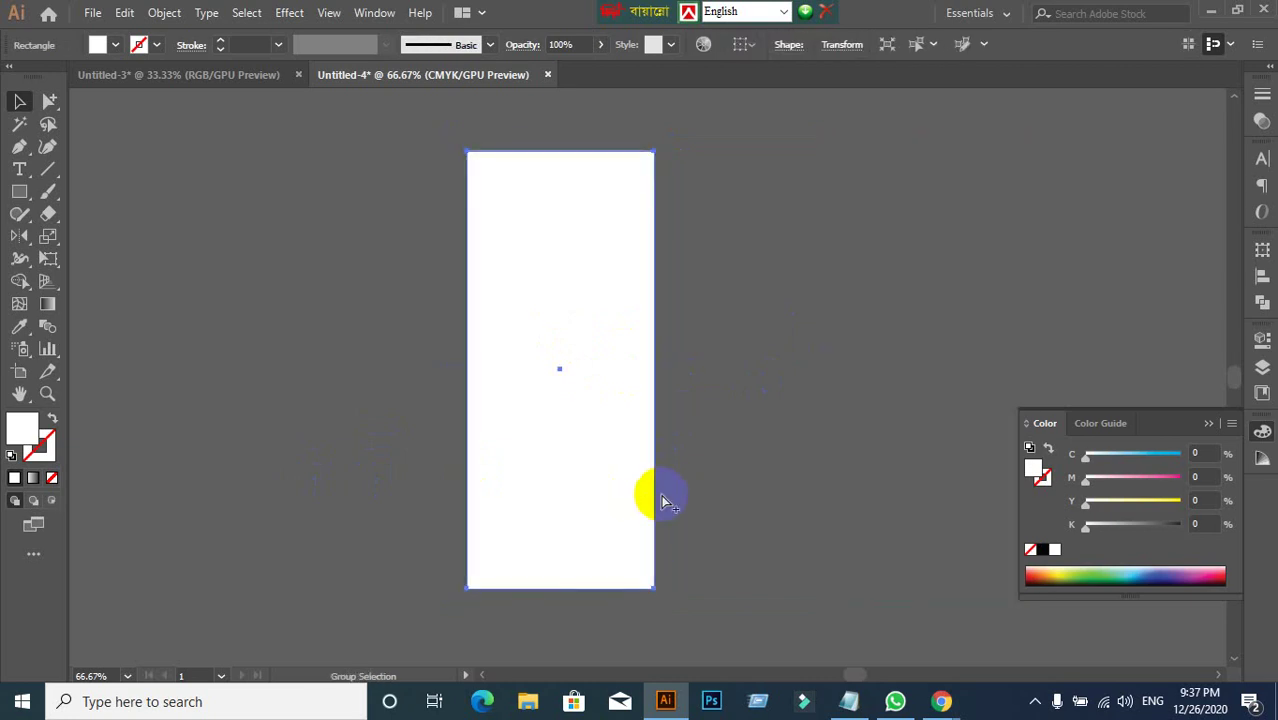
Select the artboard-sized rectangle and offset its path inward by -0.25 in.
{"action": "left_click", "coordinate": [780, 448]}
{"action": "left_click", "coordinate": [596, 391]}
{"action": "left_click", "coordinate": [164, 12]}
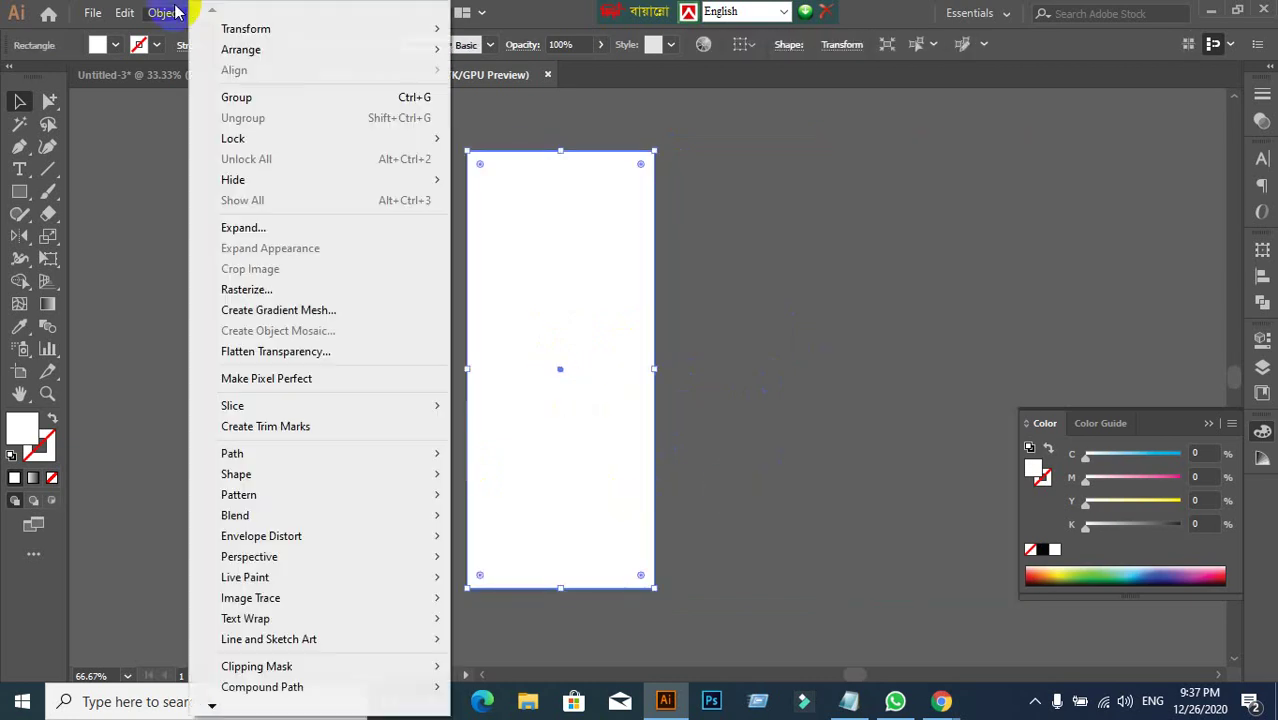
{"action": "mouse_move", "coordinate": [250, 458]}
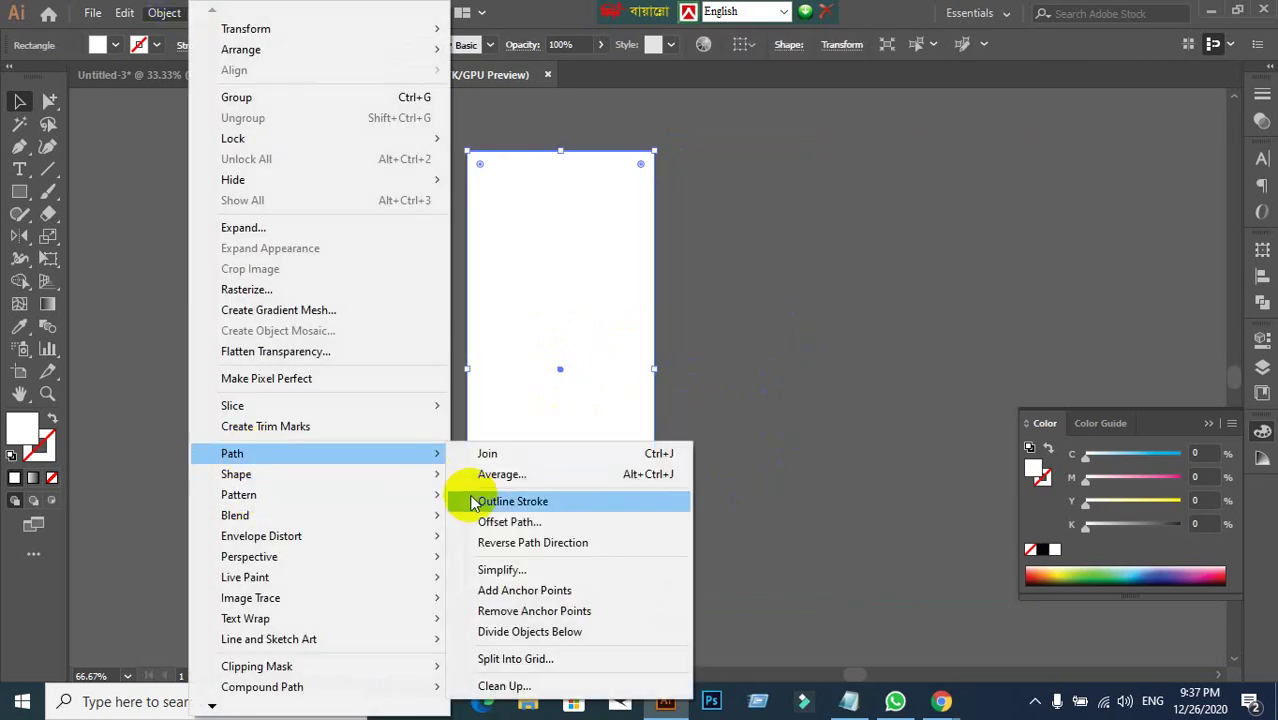
{"action": "left_click", "coordinate": [500, 522]}
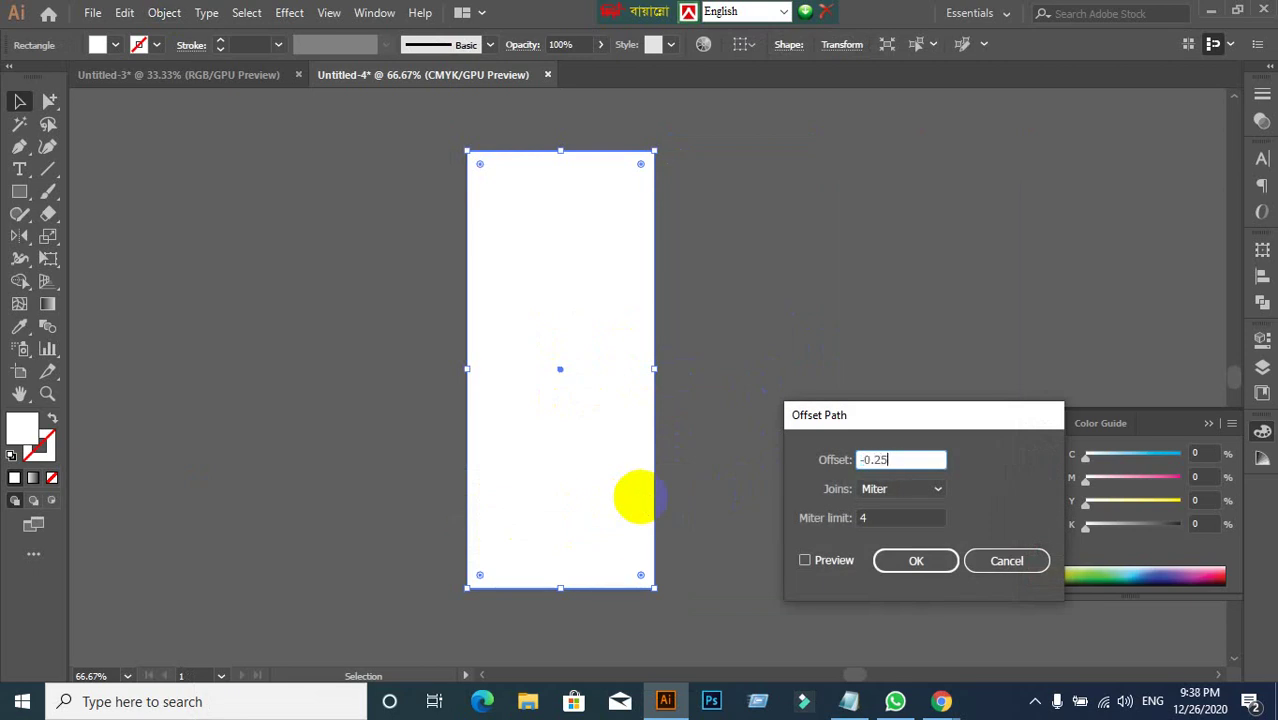
{"action": "type", "text": "-0.25"}
{"action": "left_click", "coordinate": [905, 561]}
Select both the artboard-sized rectangle and its inner offset copy, and convert them to guides.
{"action": "left_click", "coordinate": [420, 202]}
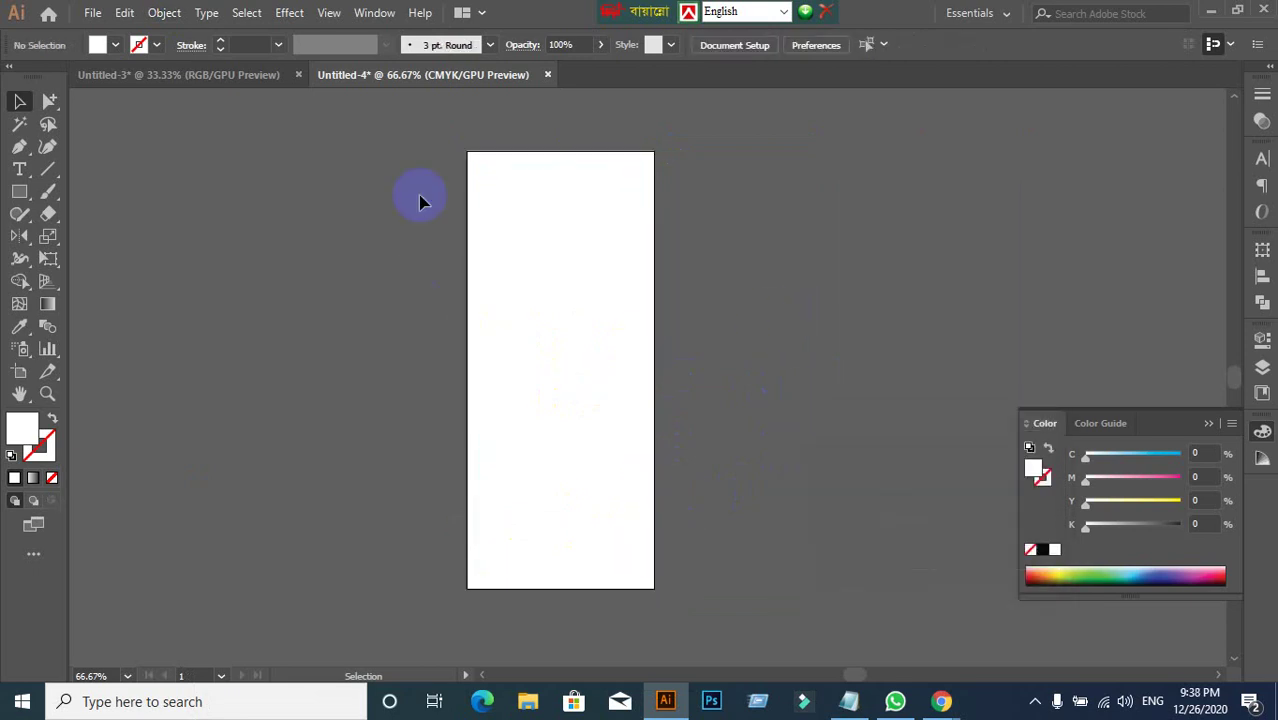
{"action": "left_click_drag", "start_coordinate": [557, 322], "coordinate": [555, 318]}
{"action": "key", "text": "ctrl+equal"}
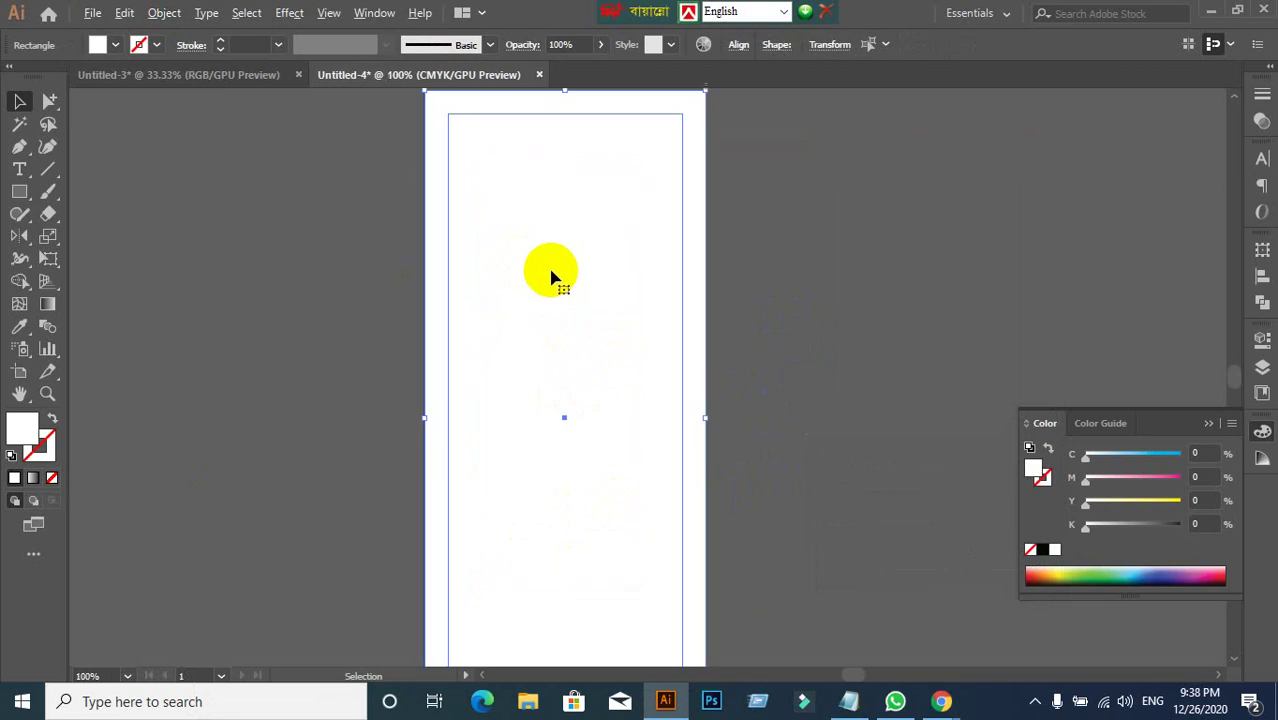
{"action": "key", "text": "ctrl+minus"}
{"action": "right_click", "coordinate": [540, 268]}
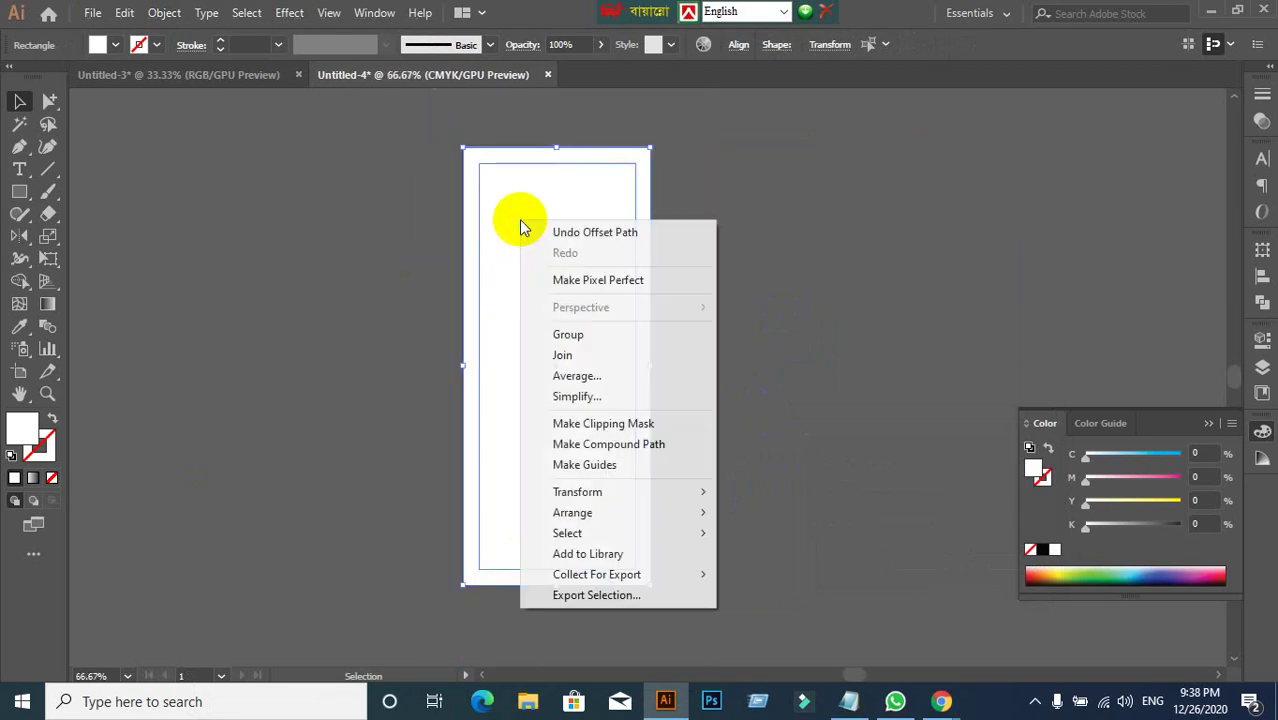
{"action": "left_click", "coordinate": [607, 463]}
{"action": "left_click", "coordinate": [755, 323]}
Lock the guides along the artboard edge and the inner margin.
{"action": "key", "text": "ctrl+equal"}
{"action": "key", "text": "ctrl+equal"}
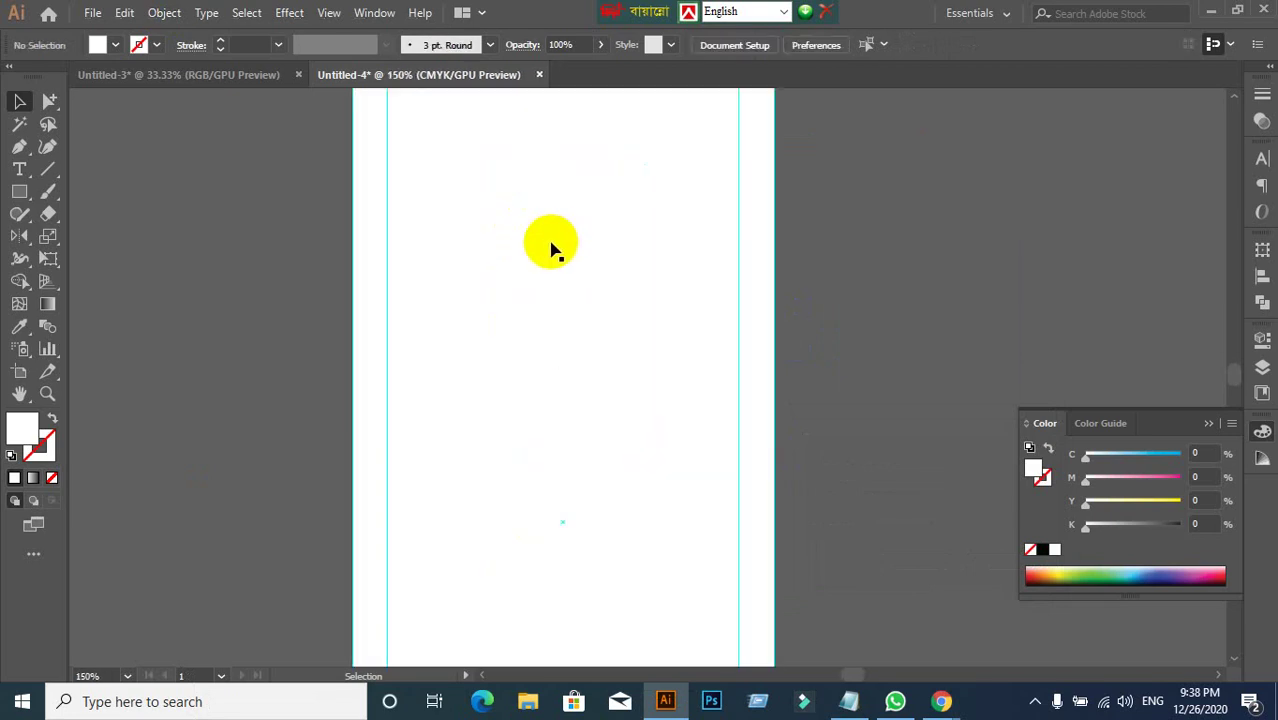
{"action": "key", "text": "ctrl+minus"}
{"action": "right_click", "coordinate": [551, 247]}
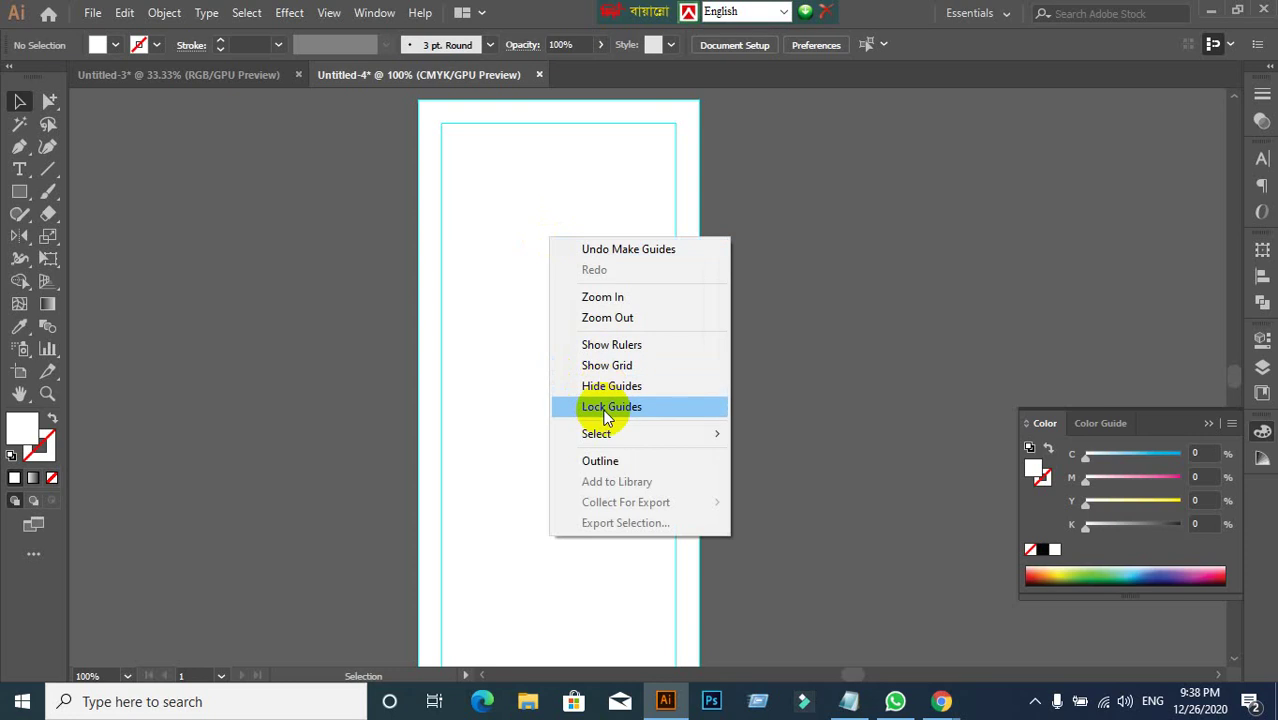
{"action": "left_click", "coordinate": [560, 405]}
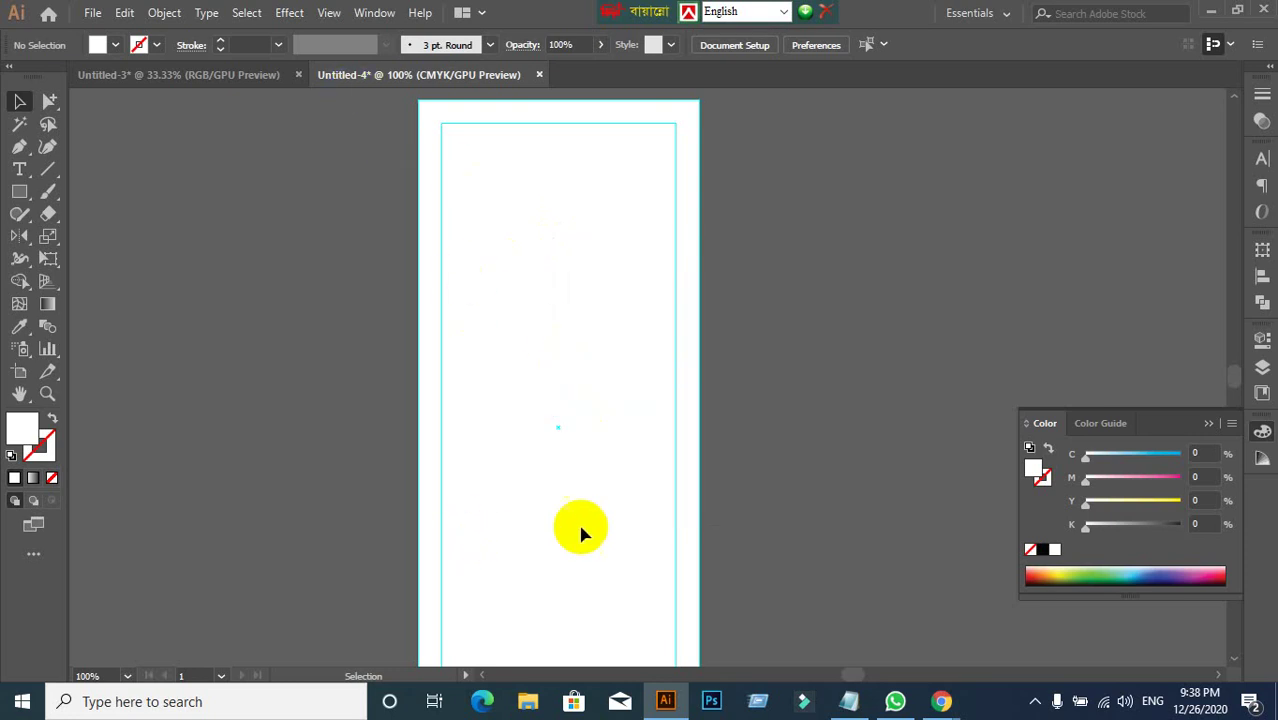
Draw a rectangle about 2 in wide and 1.9 in high from the artboard's upper-left corner and fill it with red.
{"action": "key", "text": "ctrl+minus"}
{"action": "left_click_drag", "start_coordinate": [633, 464], "coordinate": [556, 382]}
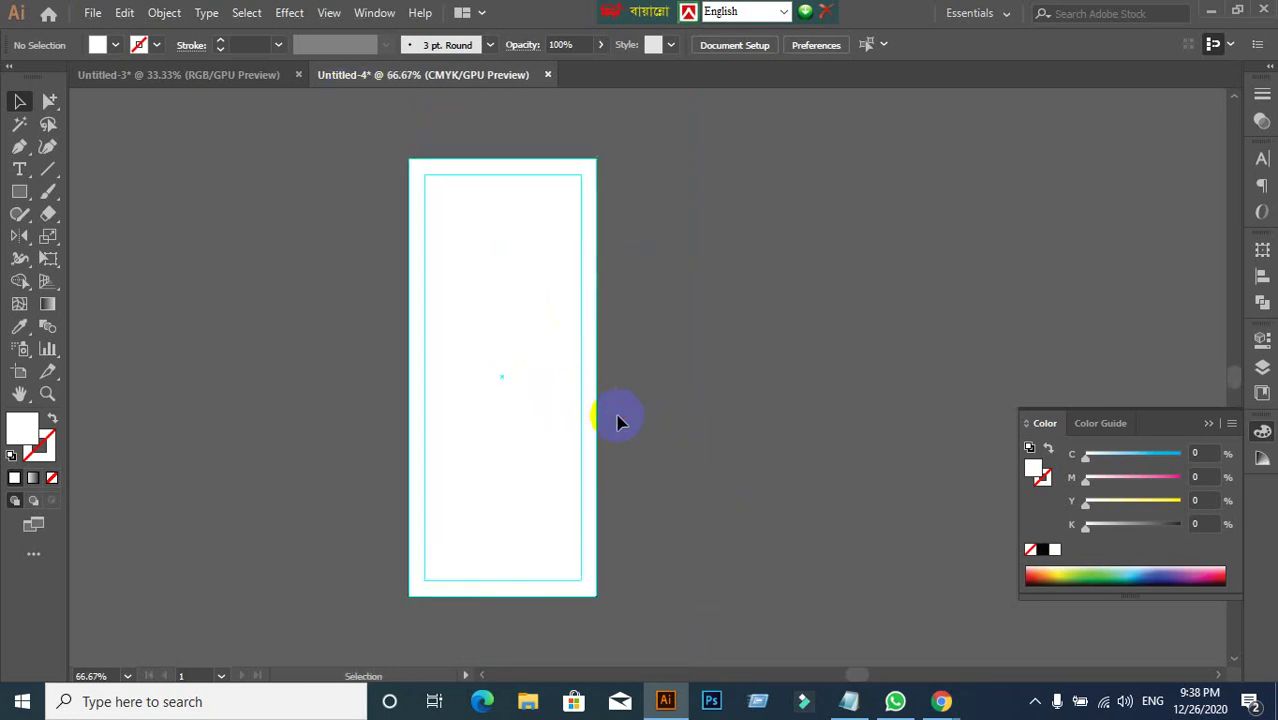
{"action": "scroll", "coordinate": [441, 309], "scroll_direction": "up", "scroll_amount": 1}
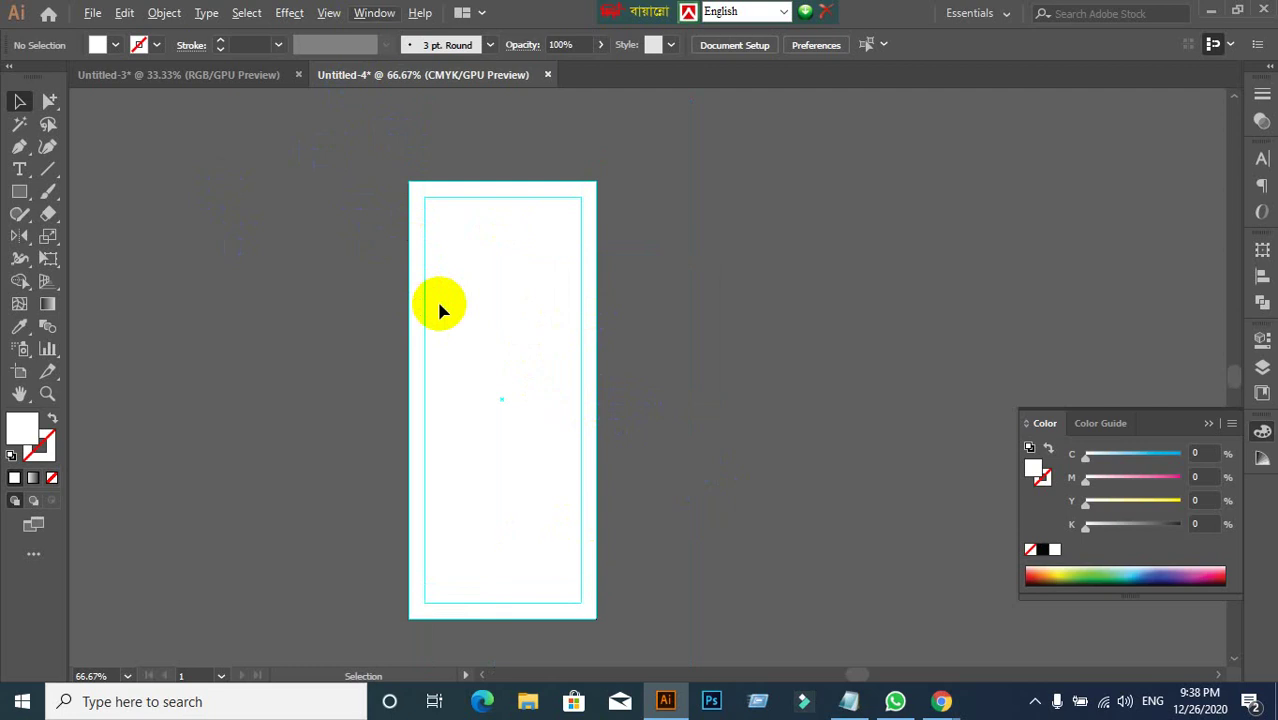
{"action": "left_click", "coordinate": [20, 191]}
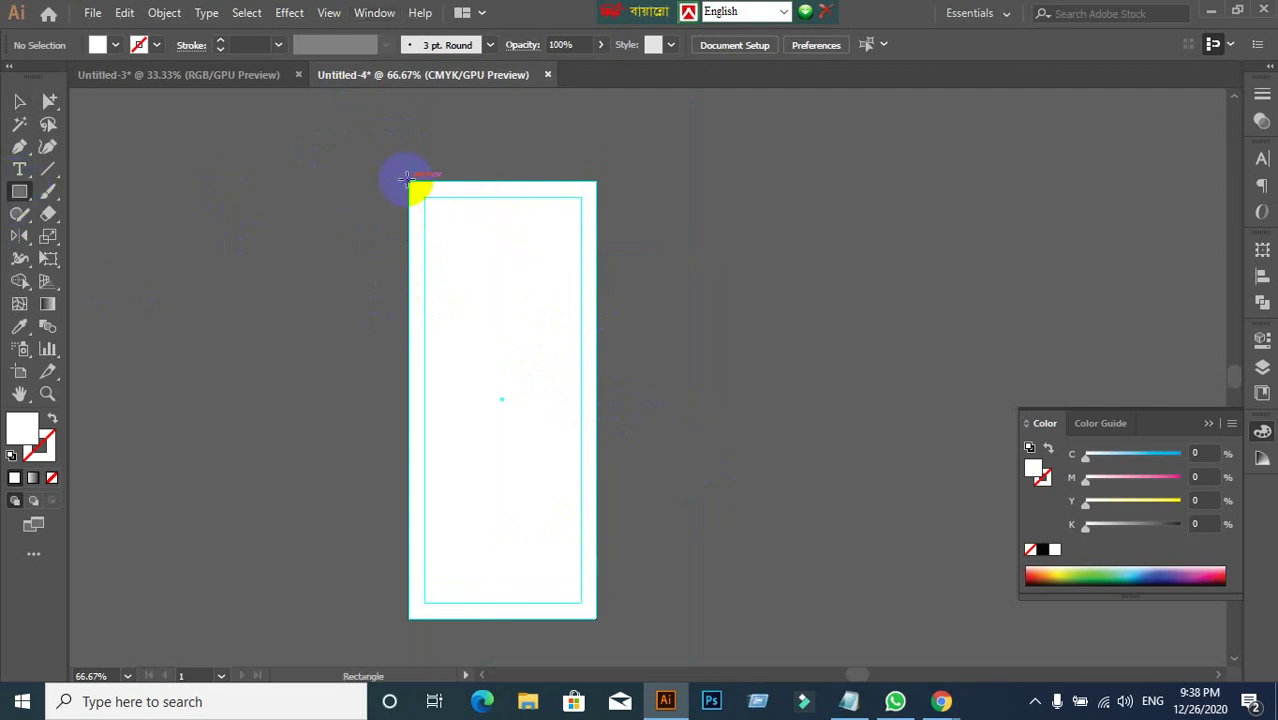
{"action": "left_click_drag", "start_coordinate": [408, 179], "coordinate": [535, 297]}
{"action": "left_click", "coordinate": [114, 45]}
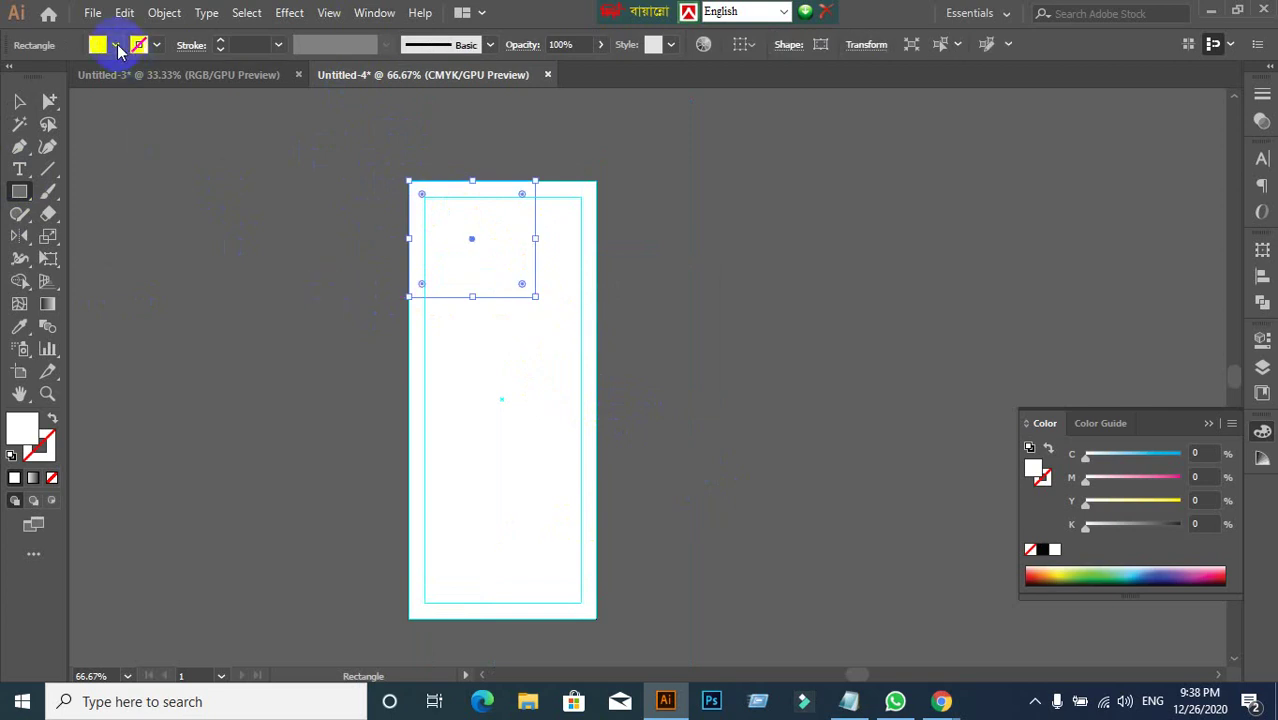
{"action": "left_click", "coordinate": [66, 84]}
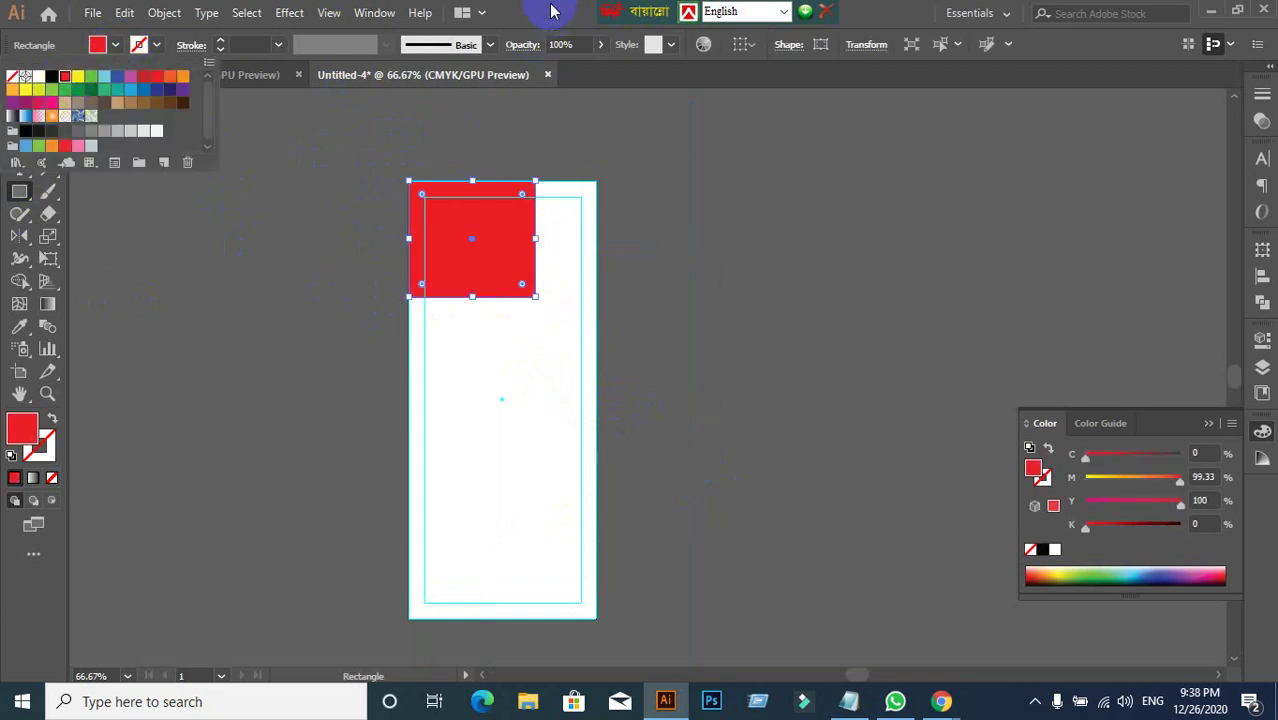
{"action": "left_click", "coordinate": [20, 102]}
Slant the red rectangle's right side by moving its lower-right anchor point inward to about X 1.15 in, Y 1.86 in.
{"action": "scroll", "coordinate": [521, 302], "scroll_direction": "up", "scroll_amount": 1}
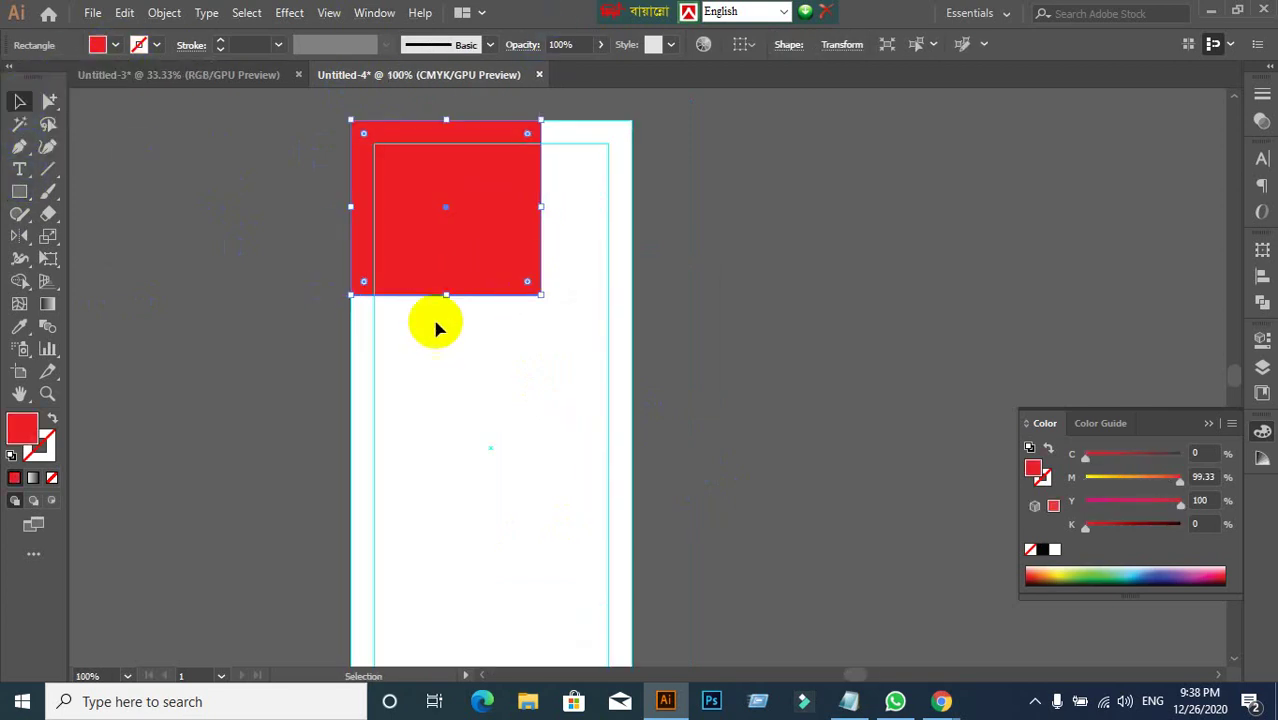
{"action": "left_click_drag", "start_coordinate": [48, 101], "coordinate": [118, 118]}
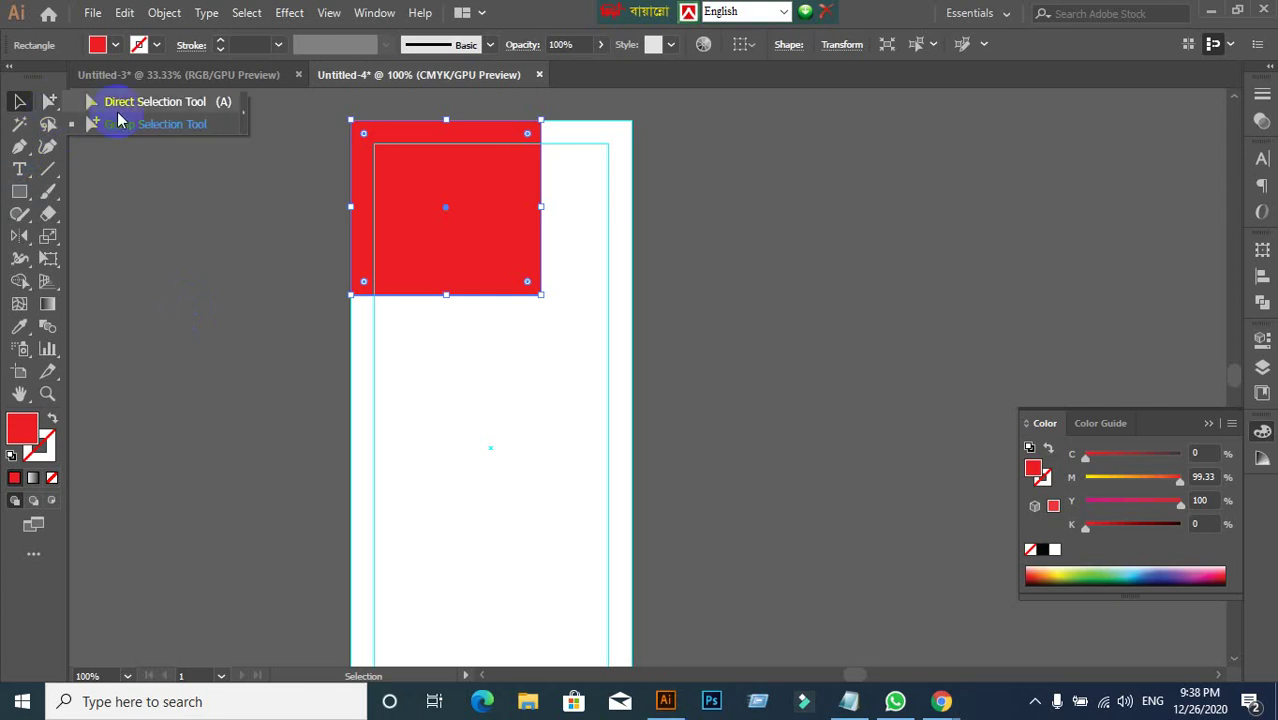
{"action": "left_click", "coordinate": [471, 442]}
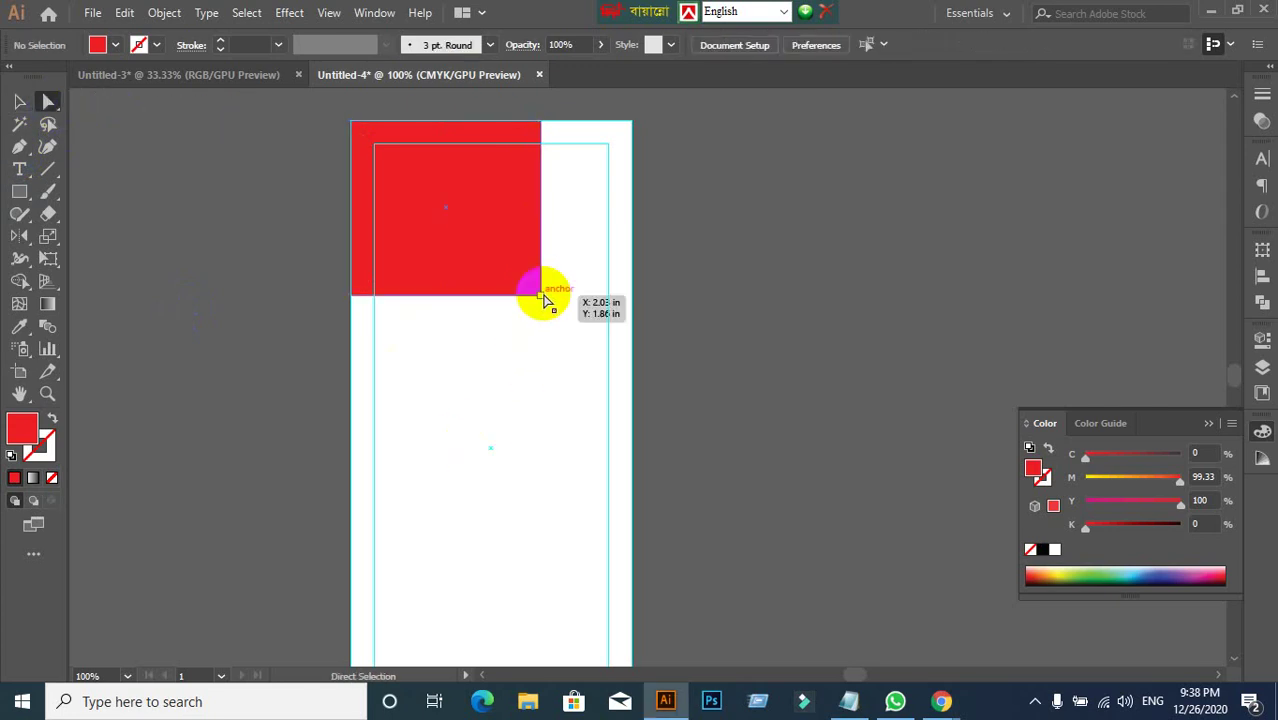
{"action": "left_click_drag", "start_coordinate": [541, 295], "coordinate": [458, 300]}
{"action": "left_click", "coordinate": [19, 101]}
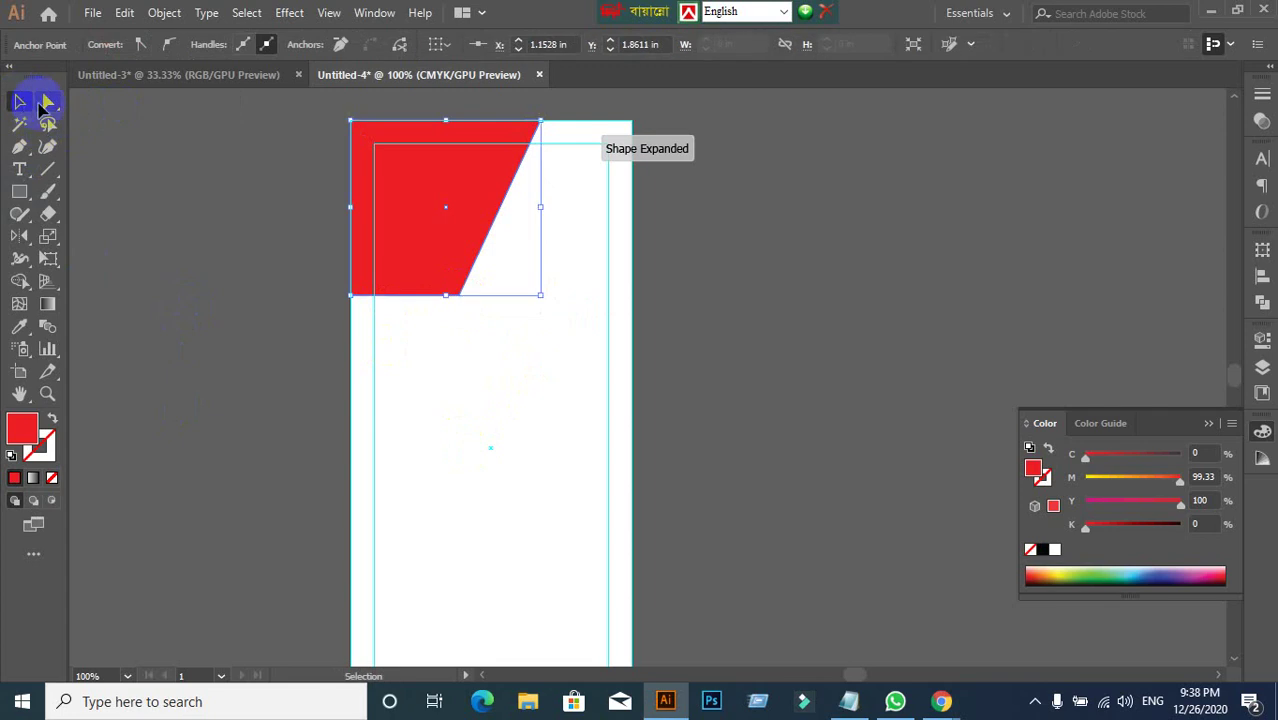
{"action": "left_click", "coordinate": [536, 424]}
Duplicate the slanted red shape, rotate the copy 180°, and place it overlapping the original near the artboard's right edge.
{"action": "left_click_drag", "start_coordinate": [471, 208], "coordinate": [545, 291]}
{"action": "left_click_drag", "start_coordinate": [626, 233], "coordinate": [442, 386]}
{"action": "left_click_drag", "start_coordinate": [562, 343], "coordinate": [573, 288]}
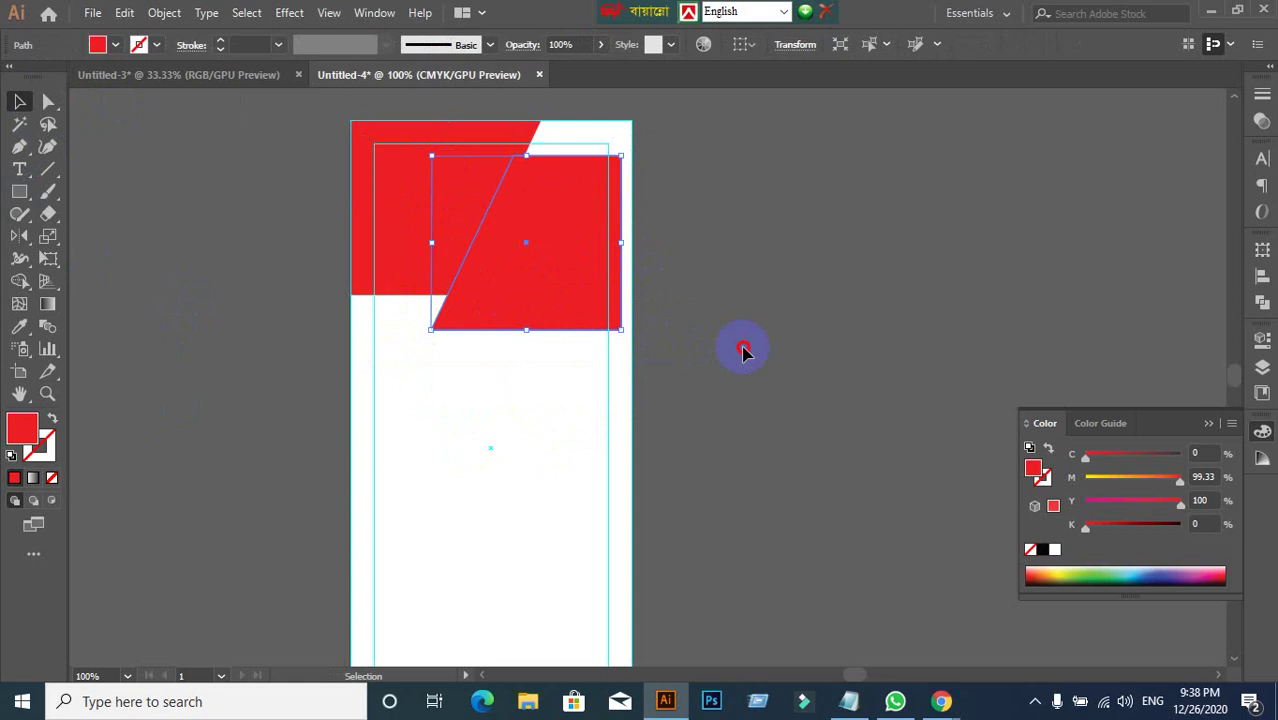
{"action": "left_click", "coordinate": [743, 352]}
{"action": "left_click", "coordinate": [618, 325]}
{"action": "left_click", "coordinate": [679, 474]}
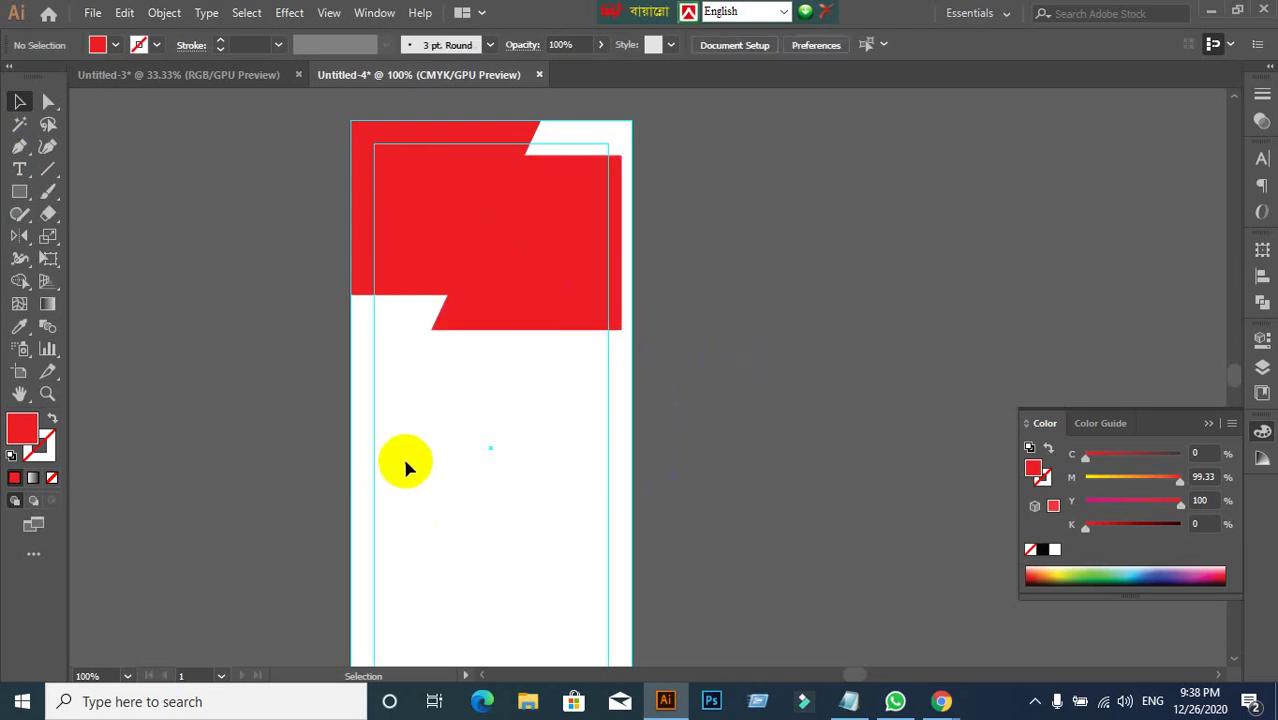
Switch to the Google Meet window in Chrome to check the meeting, and return to the banner document in Illustrator.
{"action": "scroll", "coordinate": [405, 466], "scroll_direction": "down", "scroll_amount": 1}
{"action": "scroll", "coordinate": [451, 455], "scroll_direction": "down", "scroll_amount": 1}
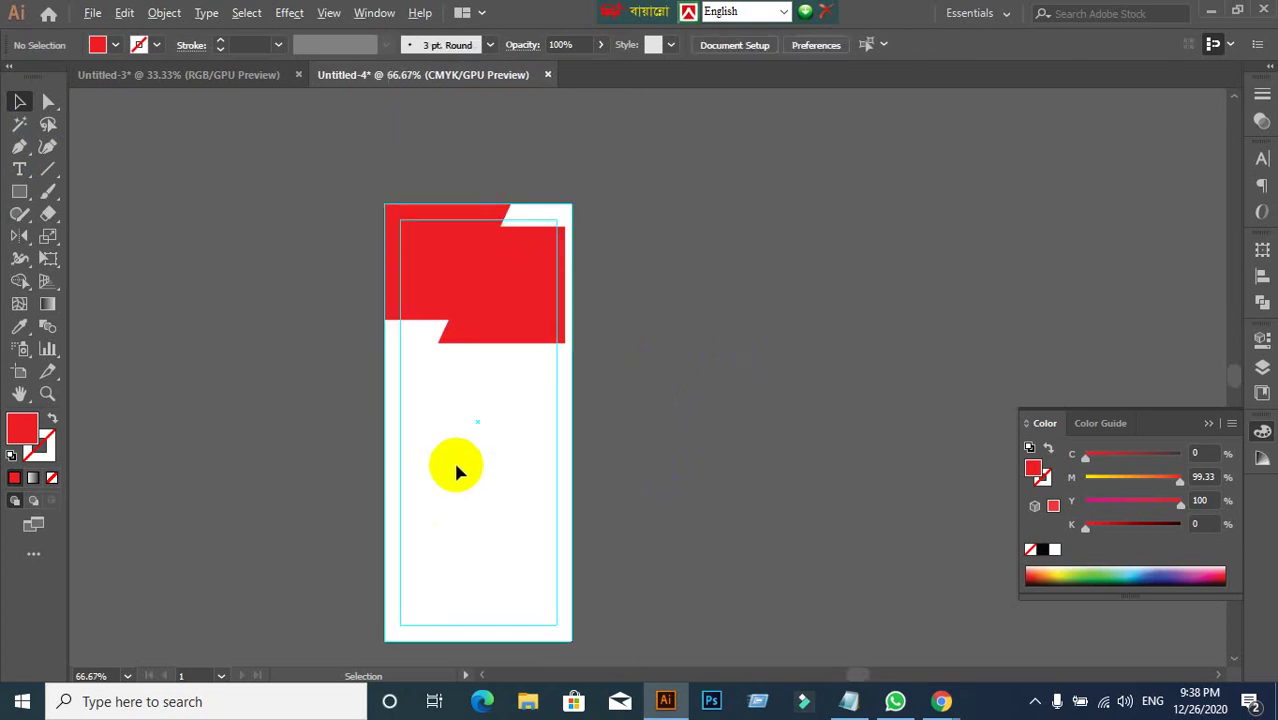
{"action": "scroll", "coordinate": [496, 450], "scroll_direction": "down", "scroll_amount": 1}
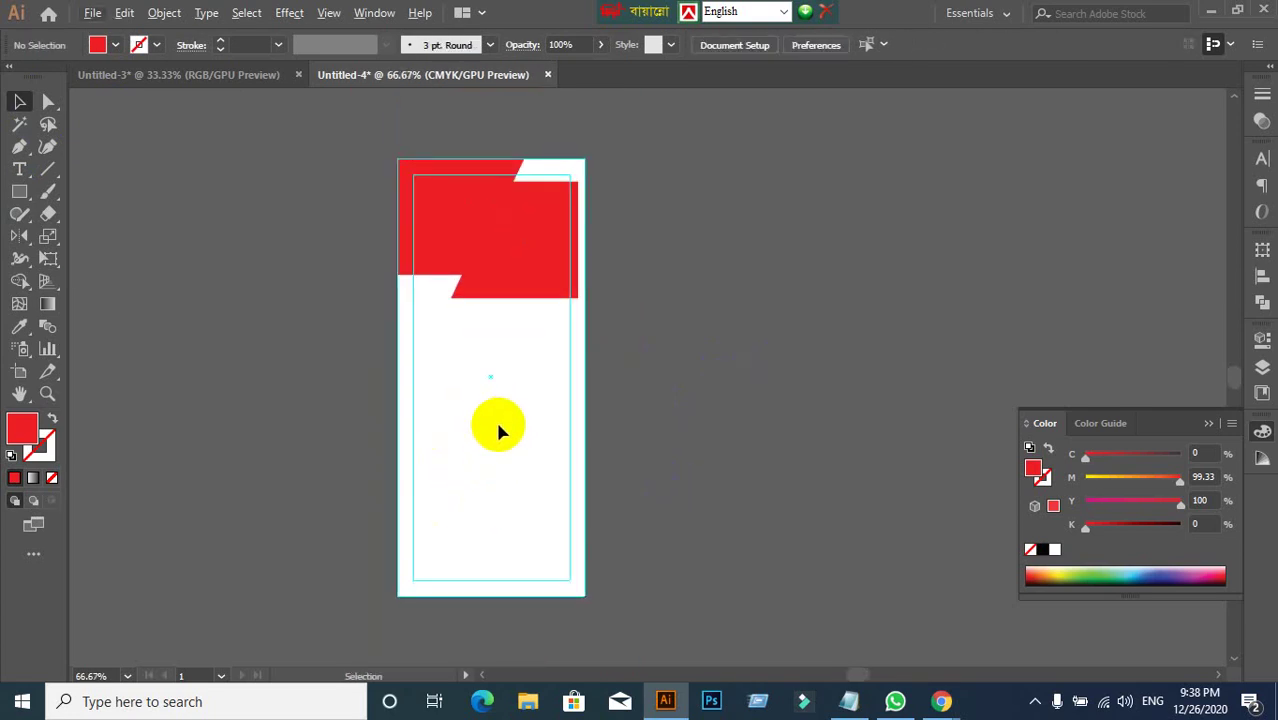
{"action": "mouse_move", "coordinate": [905, 704]}
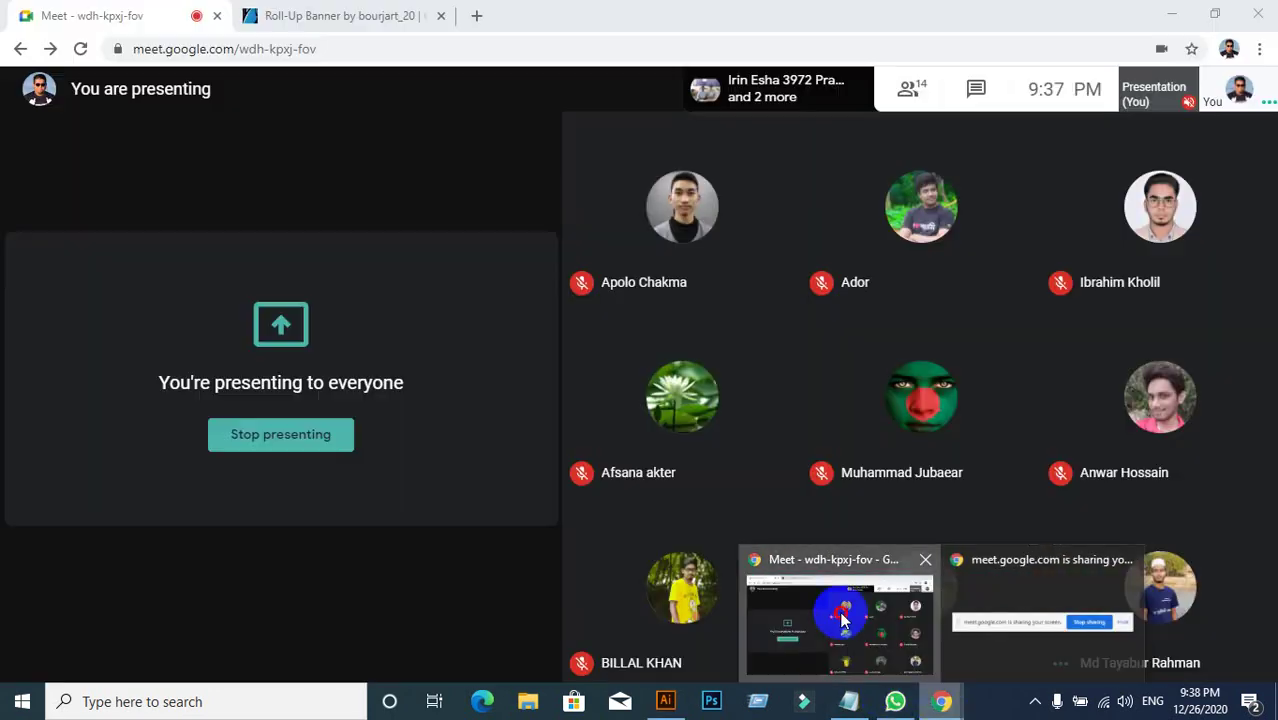
{"action": "left_click", "coordinate": [838, 612]}
{"action": "left_click", "coordinate": [668, 700]}
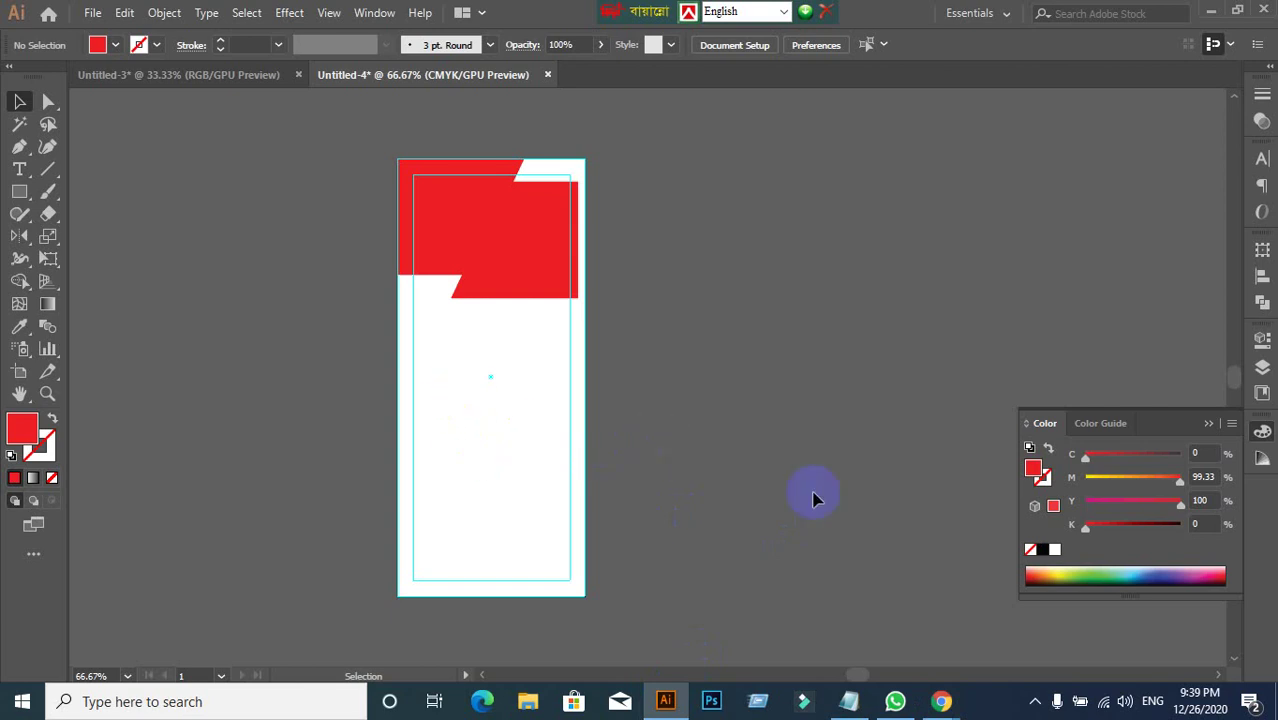
{"action": "mouse_move", "coordinate": [941, 701]}
{"action": "left_click", "coordinate": [846, 676]}
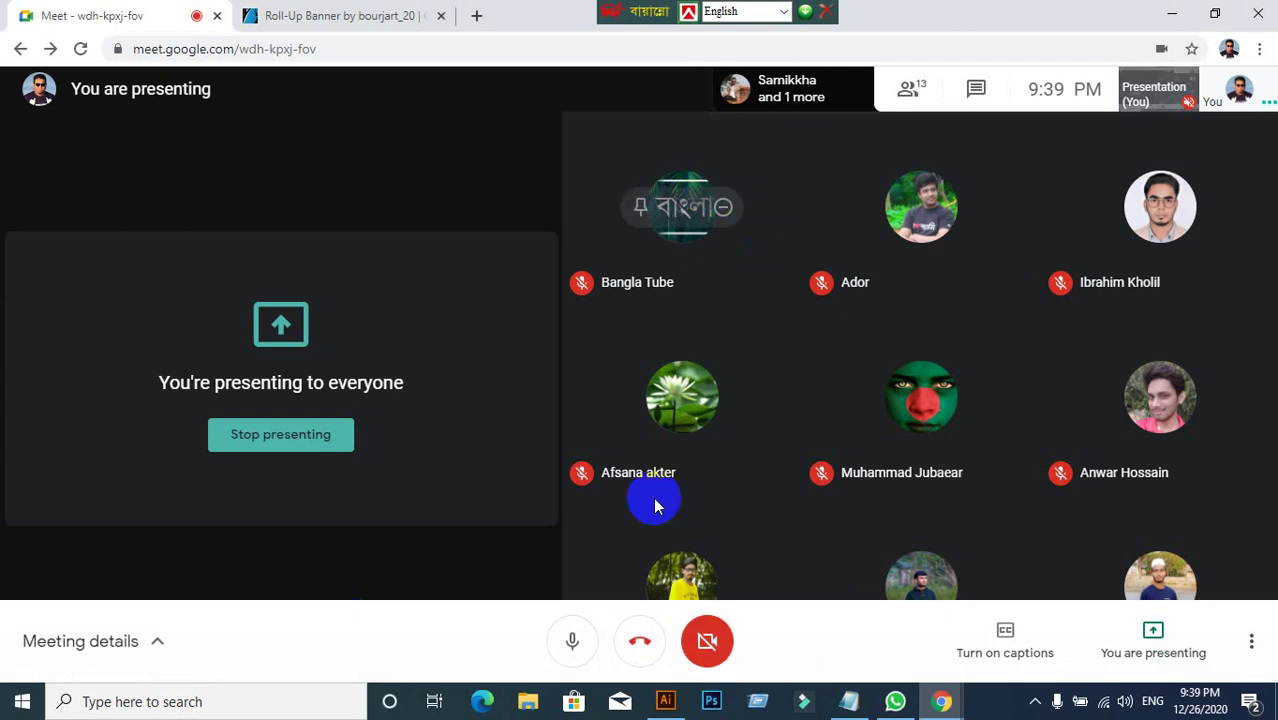
{"action": "key", "text": "alt+Tab"}
{"action": "scroll", "coordinate": [610, 380], "scroll_direction": "down", "scroll_amount": 2}
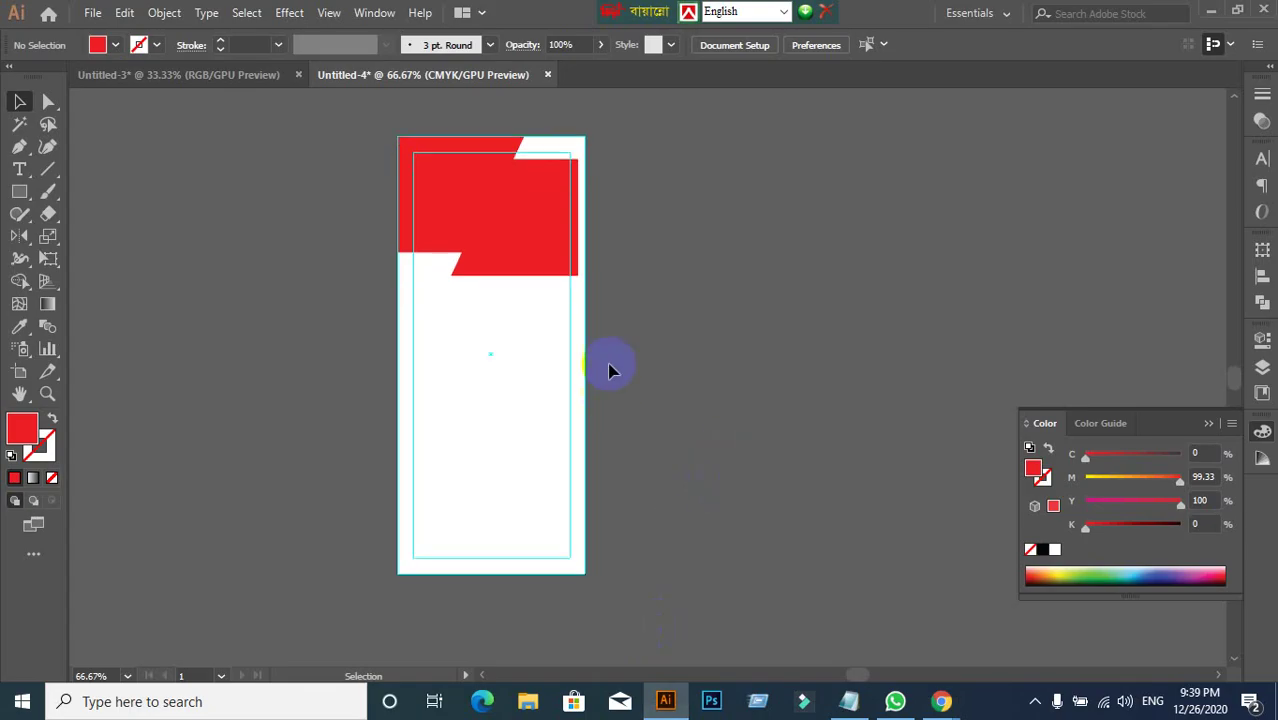
Add an area text frame with placeholder text below the red shapes, and resize it to fit inside the margin guides.
{"action": "left_click", "coordinate": [494, 322]}
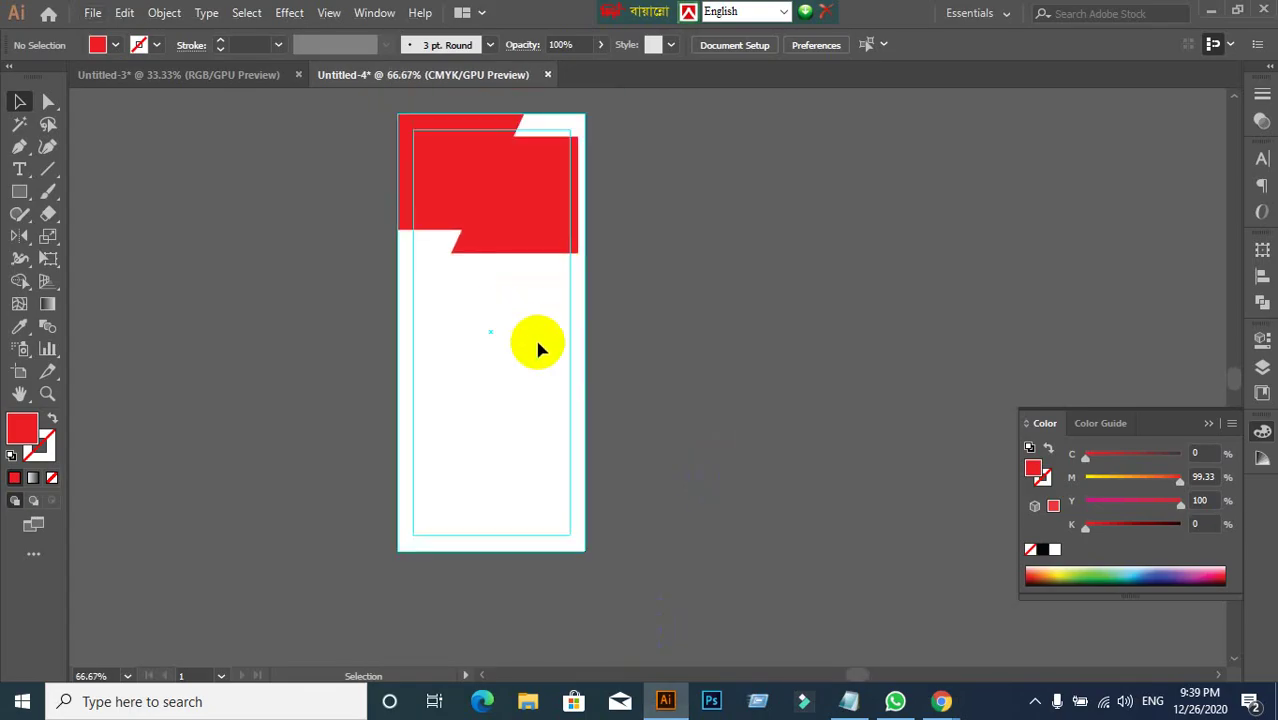
{"action": "left_click", "coordinate": [19, 170]}
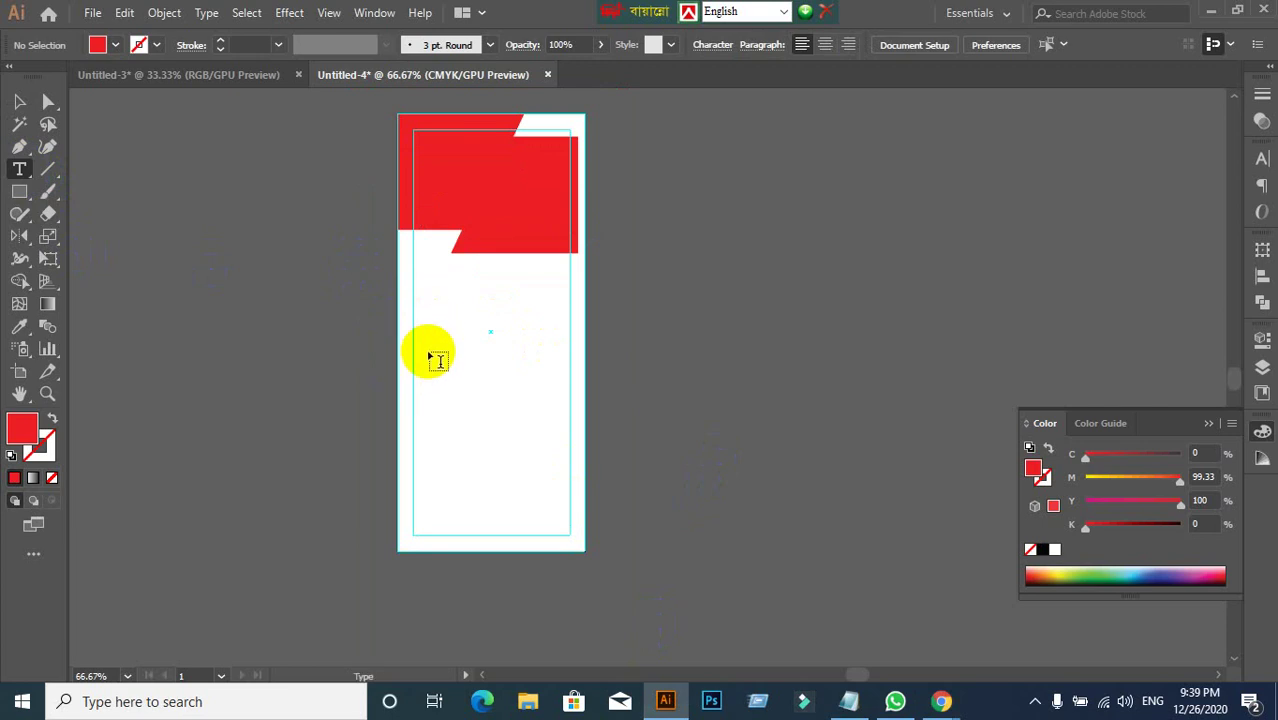
{"action": "left_click_drag", "start_coordinate": [428, 353], "coordinate": [655, 411]}
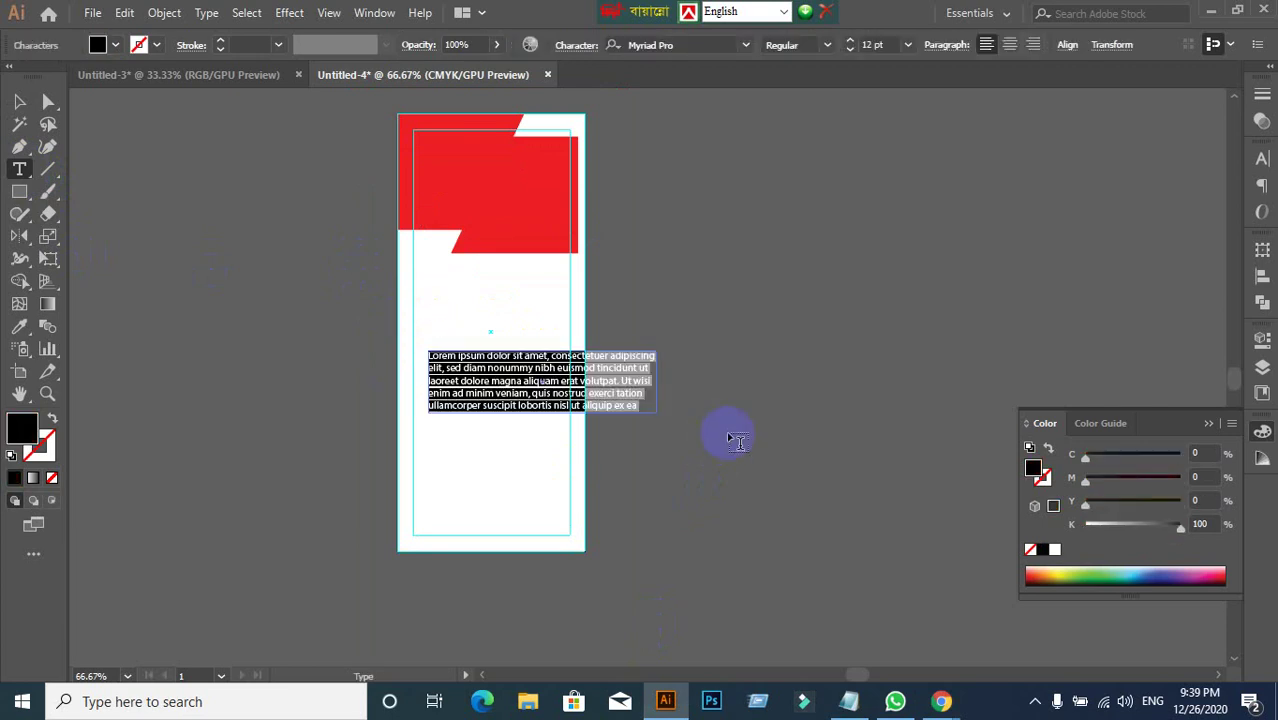
{"action": "left_click", "coordinate": [19, 101]}
{"action": "left_click", "coordinate": [480, 393]}
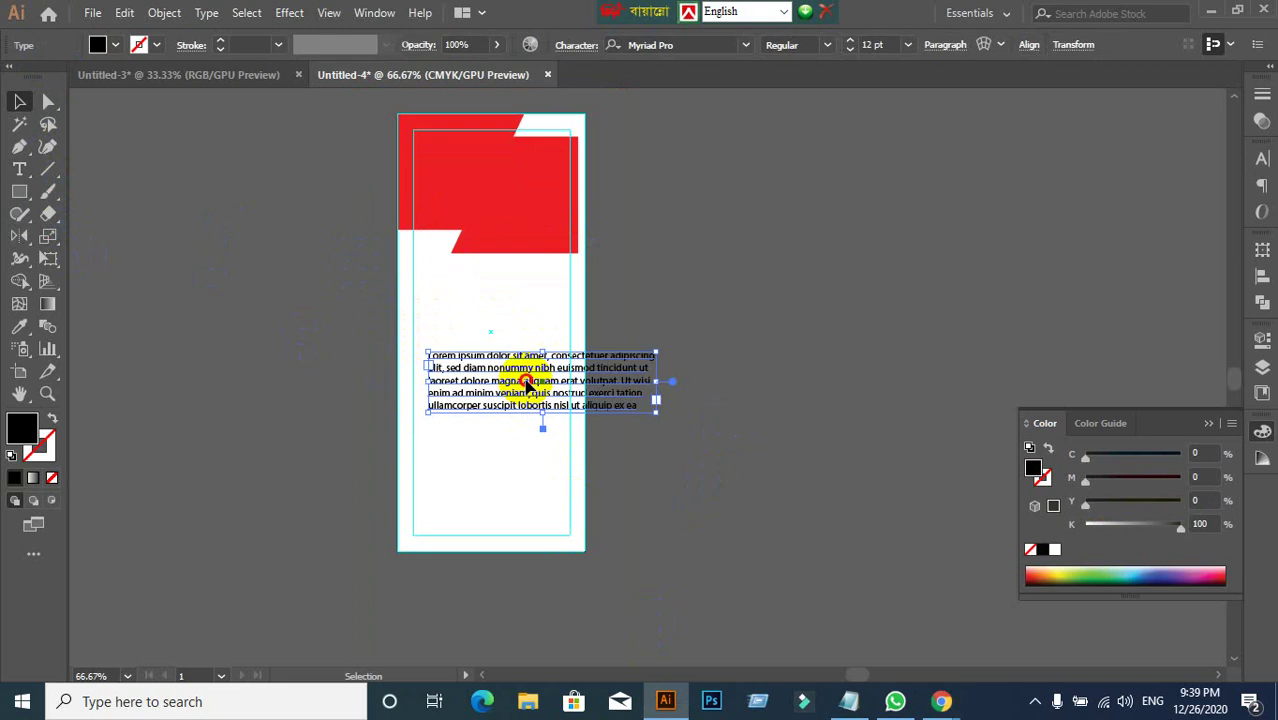
{"action": "left_click_drag", "start_coordinate": [535, 395], "coordinate": [520, 387]}
{"action": "left_click_drag", "start_coordinate": [640, 405], "coordinate": [551, 388]}
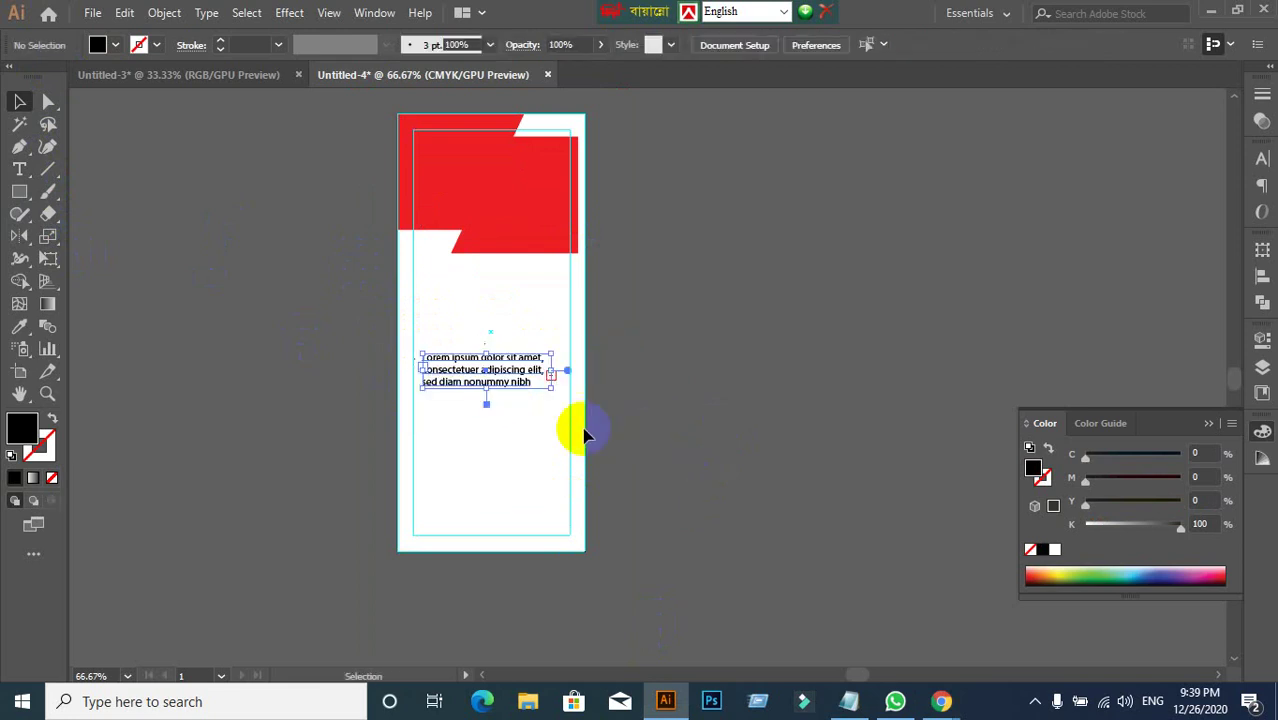
{"action": "left_click", "coordinate": [532, 427]}
{"action": "scroll", "coordinate": [532, 427], "scroll_direction": "up", "scroll_amount": 2}
{"action": "scroll", "coordinate": [563, 408], "scroll_direction": "down", "scroll_amount": 1}
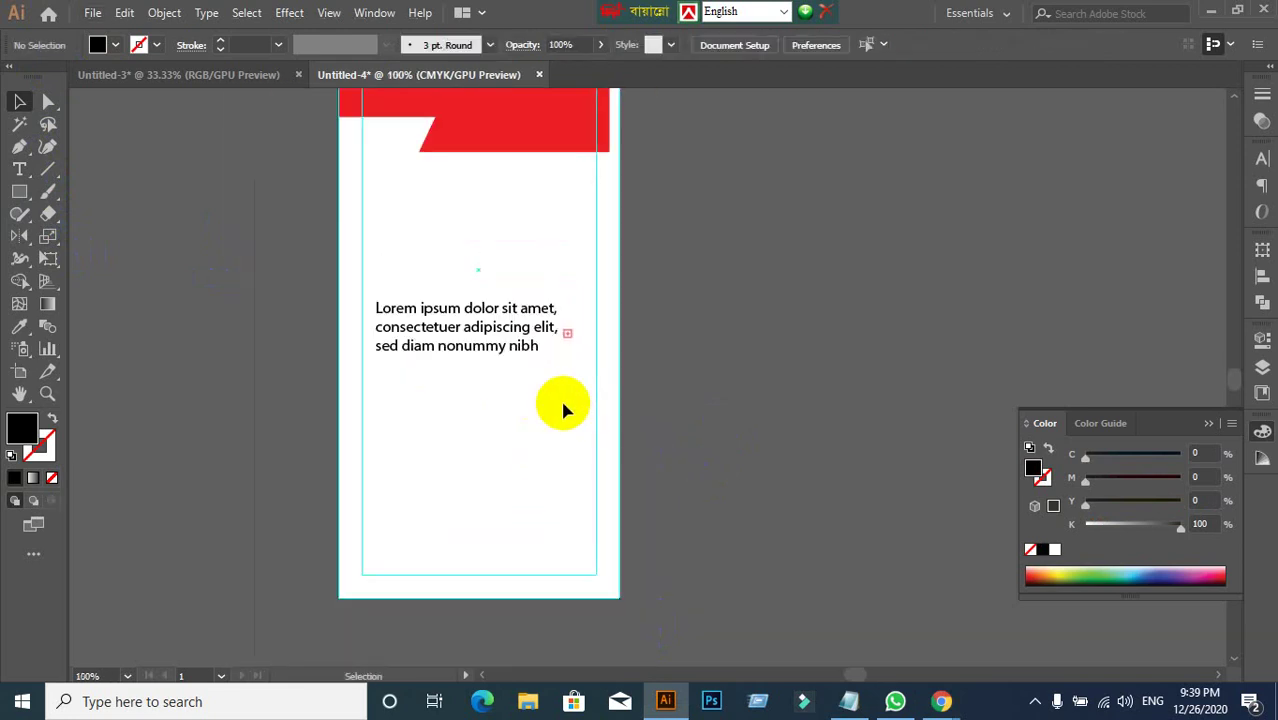
{"action": "left_click", "coordinate": [474, 349]}
{"action": "left_click", "coordinate": [711, 460]}
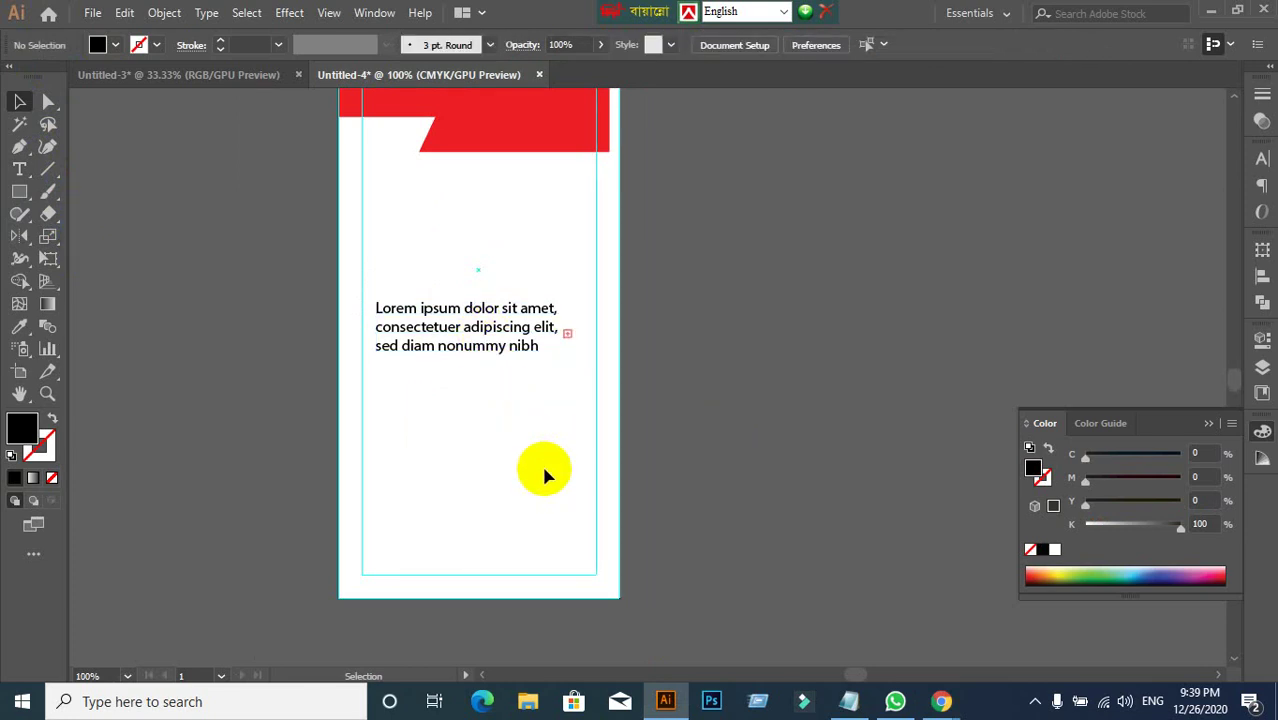
{"action": "left_click", "coordinate": [466, 318]}
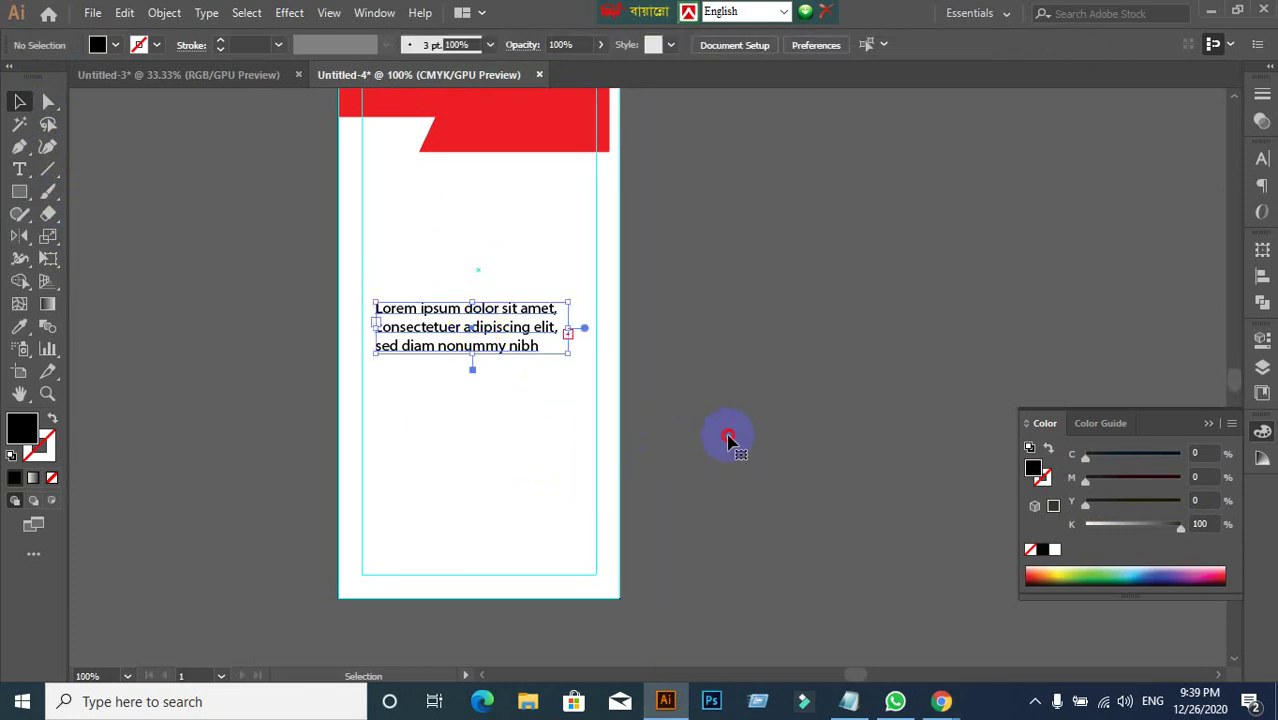
{"action": "scroll", "coordinate": [705, 385], "scroll_direction": "up", "scroll_amount": 3}
{"action": "left_click", "coordinate": [522, 428]}
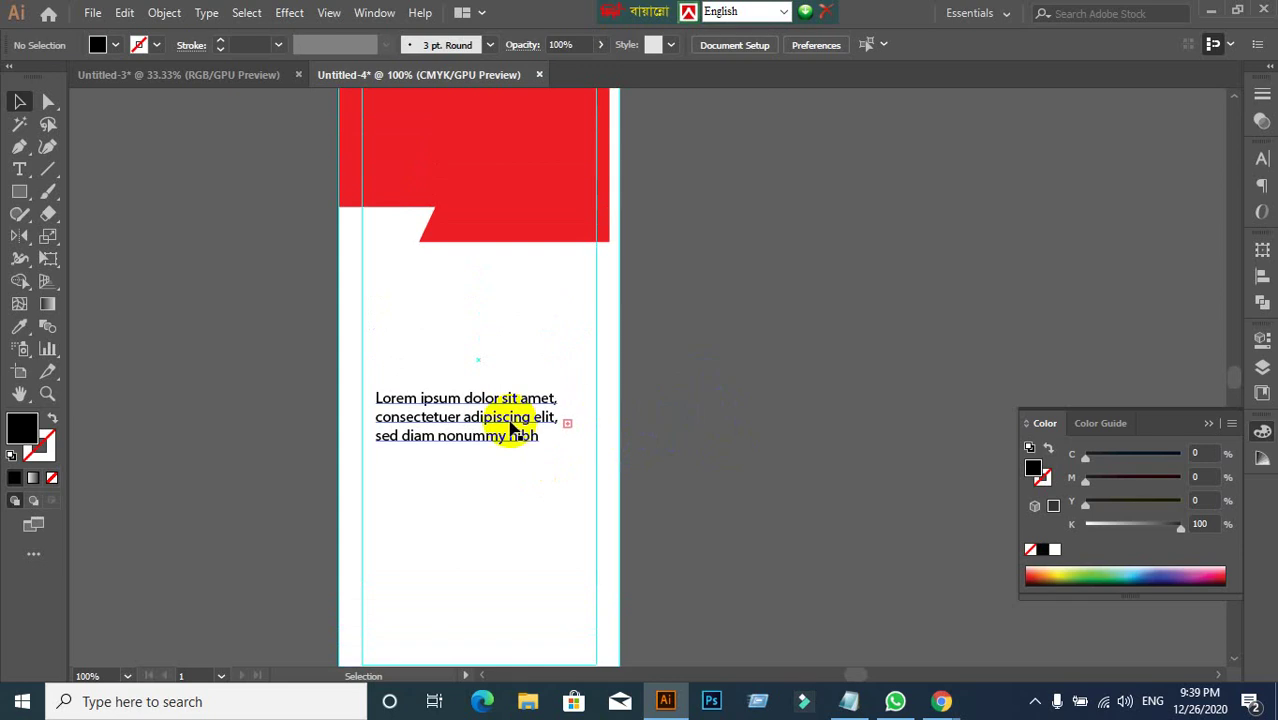
{"action": "left_click", "coordinate": [674, 447]}
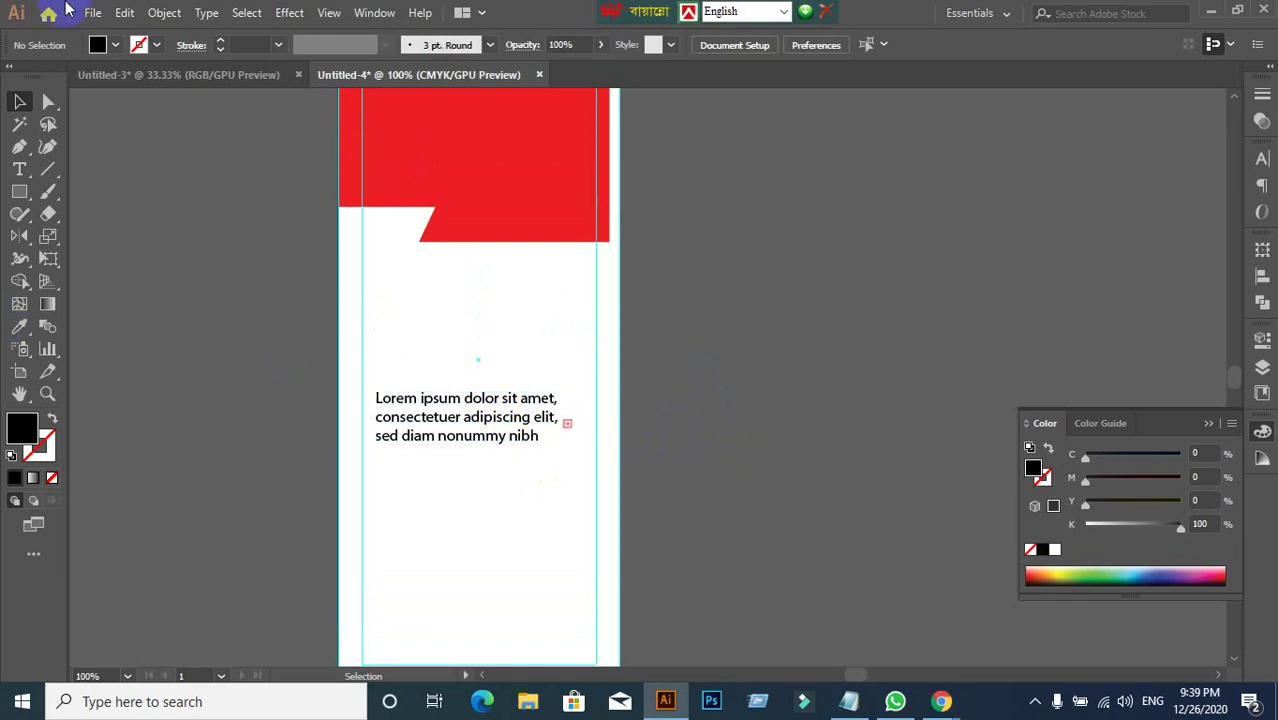
{"action": "scroll", "coordinate": [317, 220], "scroll_direction": "up", "scroll_amount": 1}
{"action": "scroll", "coordinate": [345, 251], "scroll_direction": "down", "scroll_amount": 1}
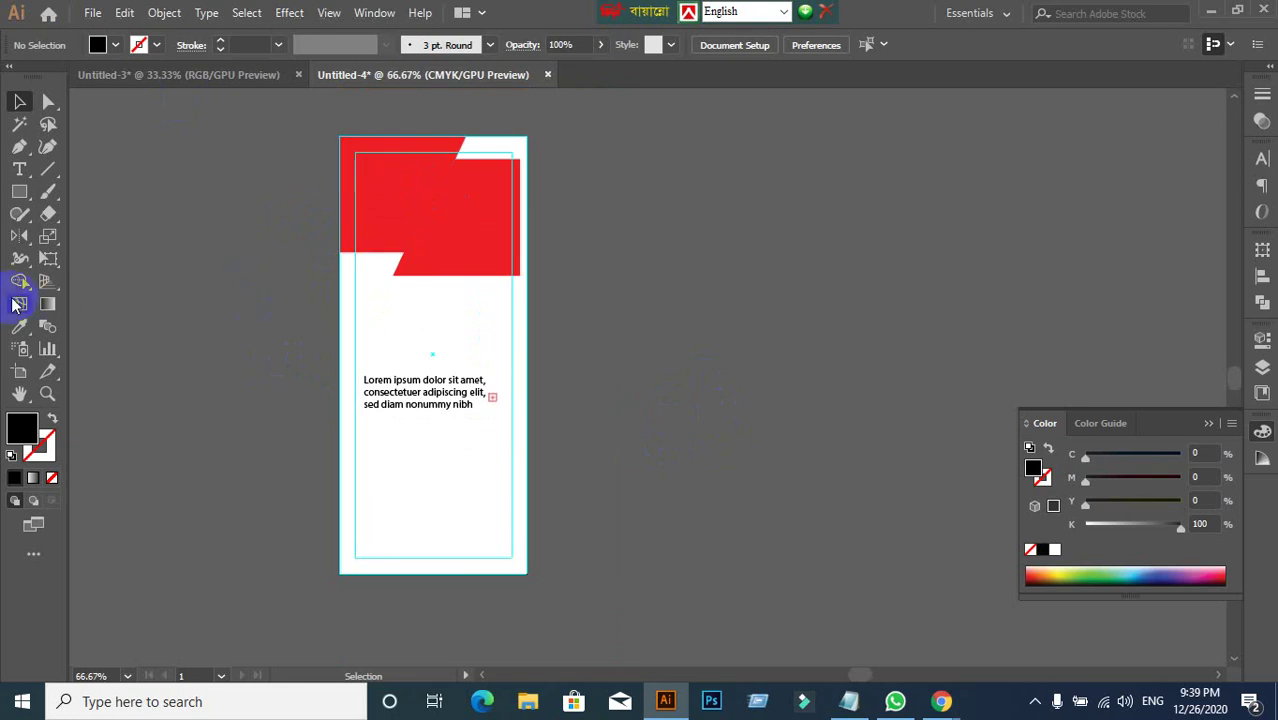
Examine the banner artboard's size and display settings in Artboard Options, and close the options without changing anything.
{"action": "left_click", "coordinate": [19, 375]}
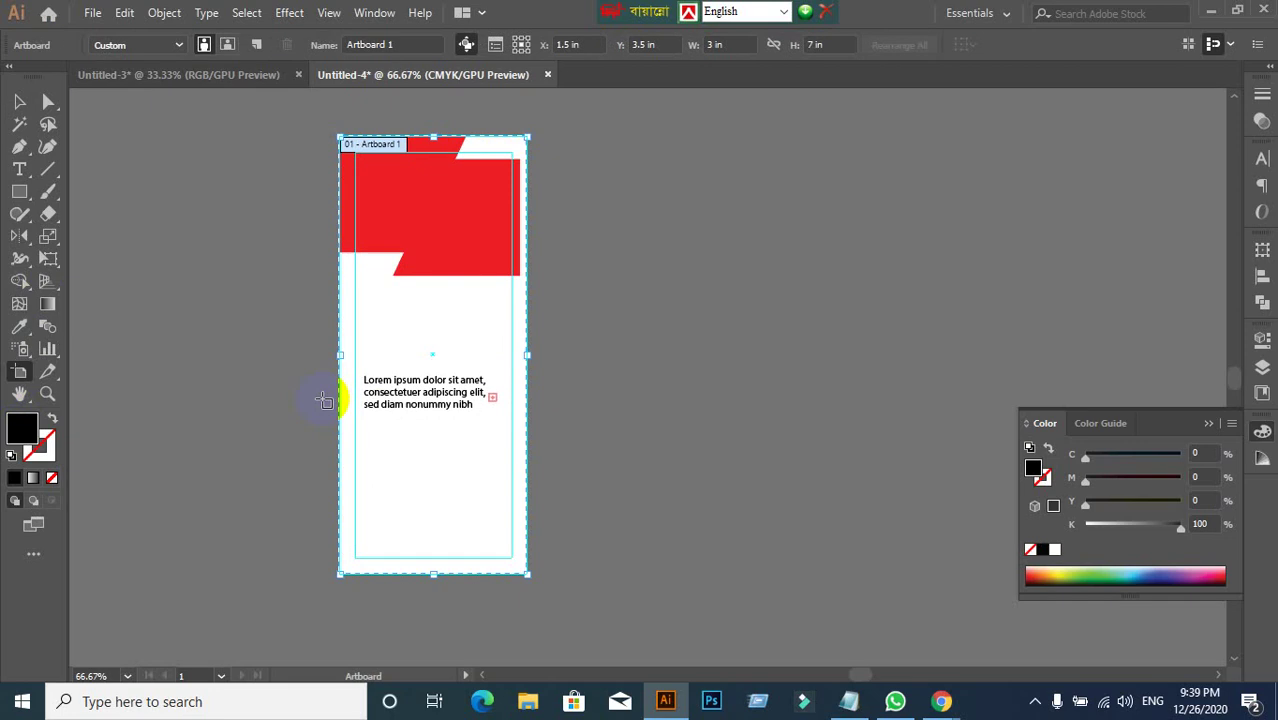
{"action": "double_click", "coordinate": [324, 400]}
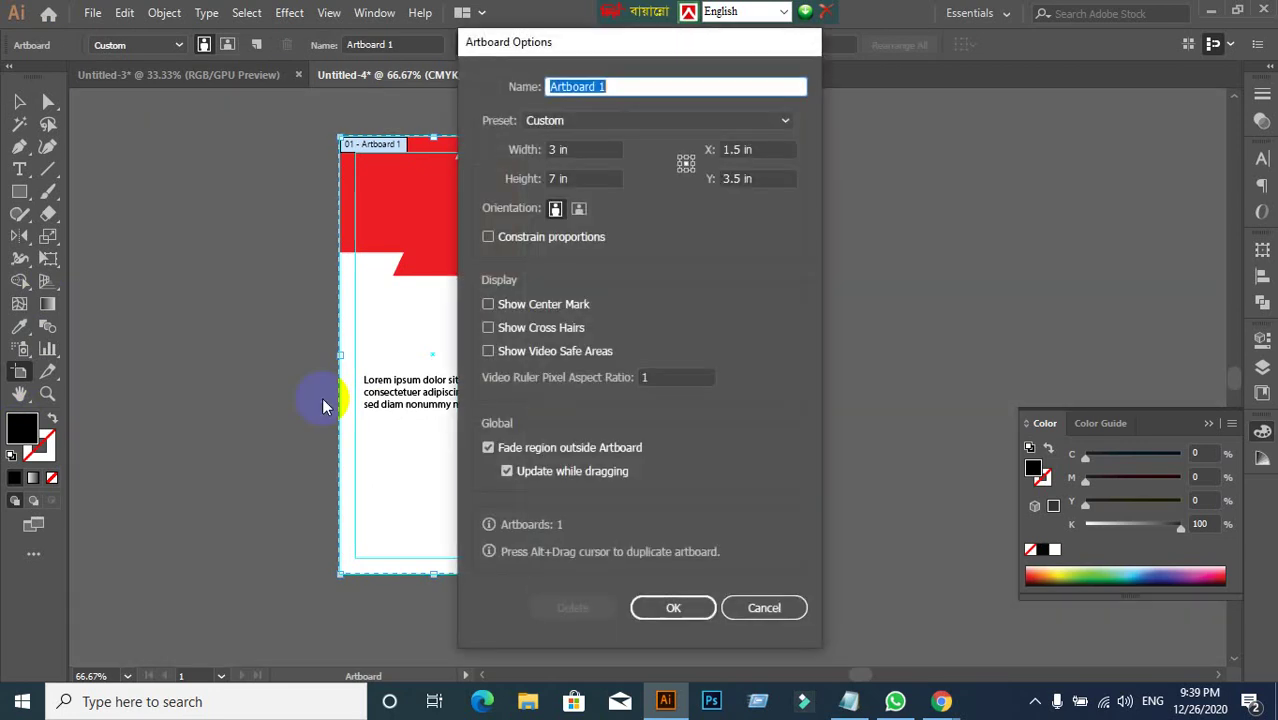
{"action": "key", "text": "Escape"}
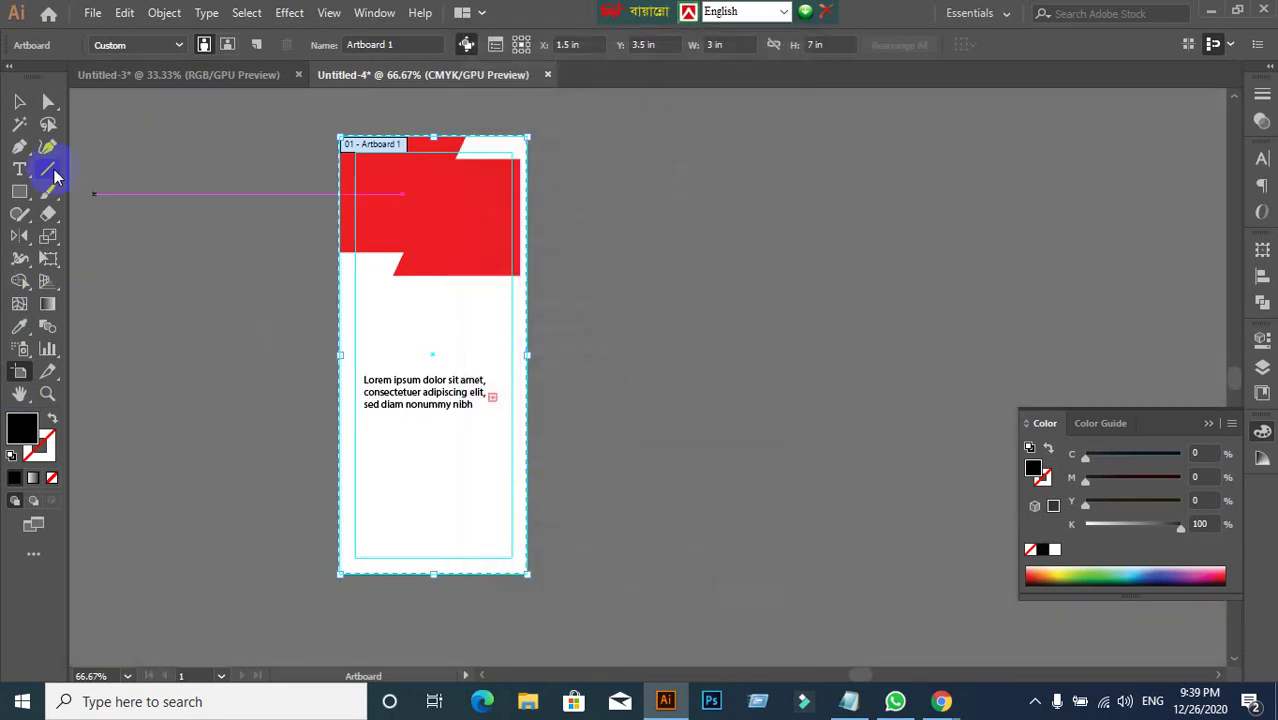
{"action": "left_click", "coordinate": [19, 101]}
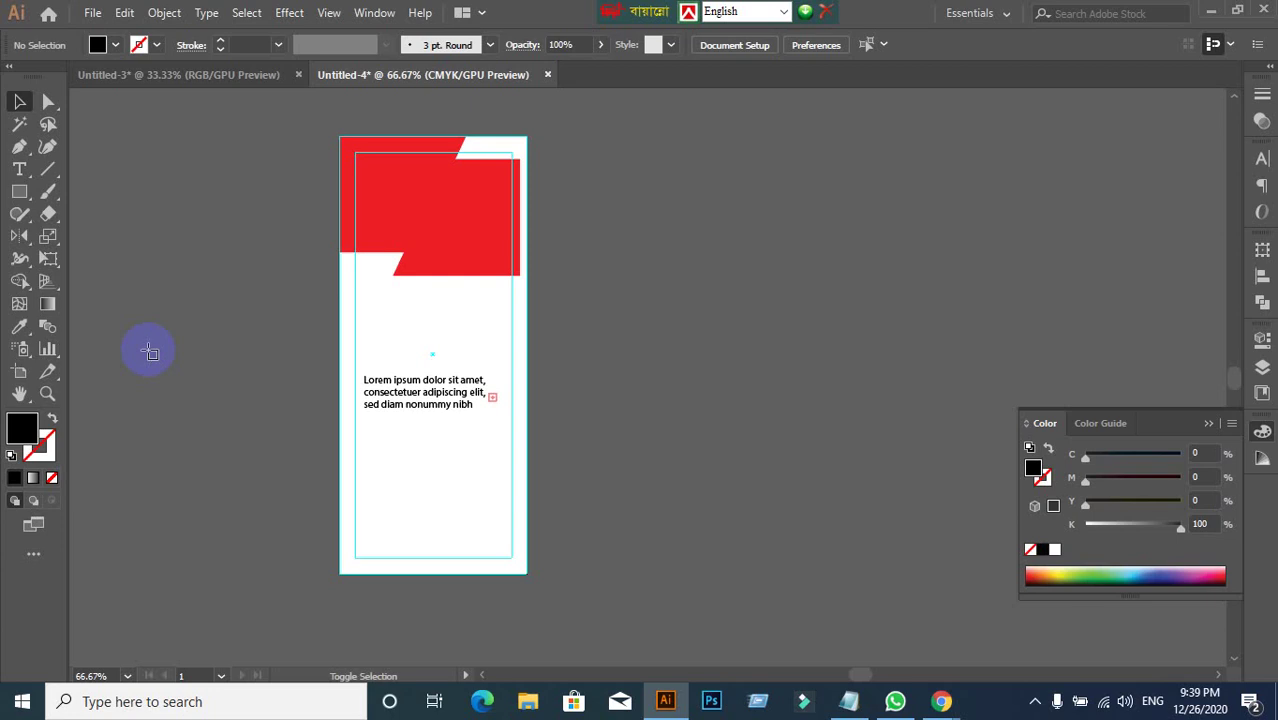
{"action": "key", "text": "shift+o"}
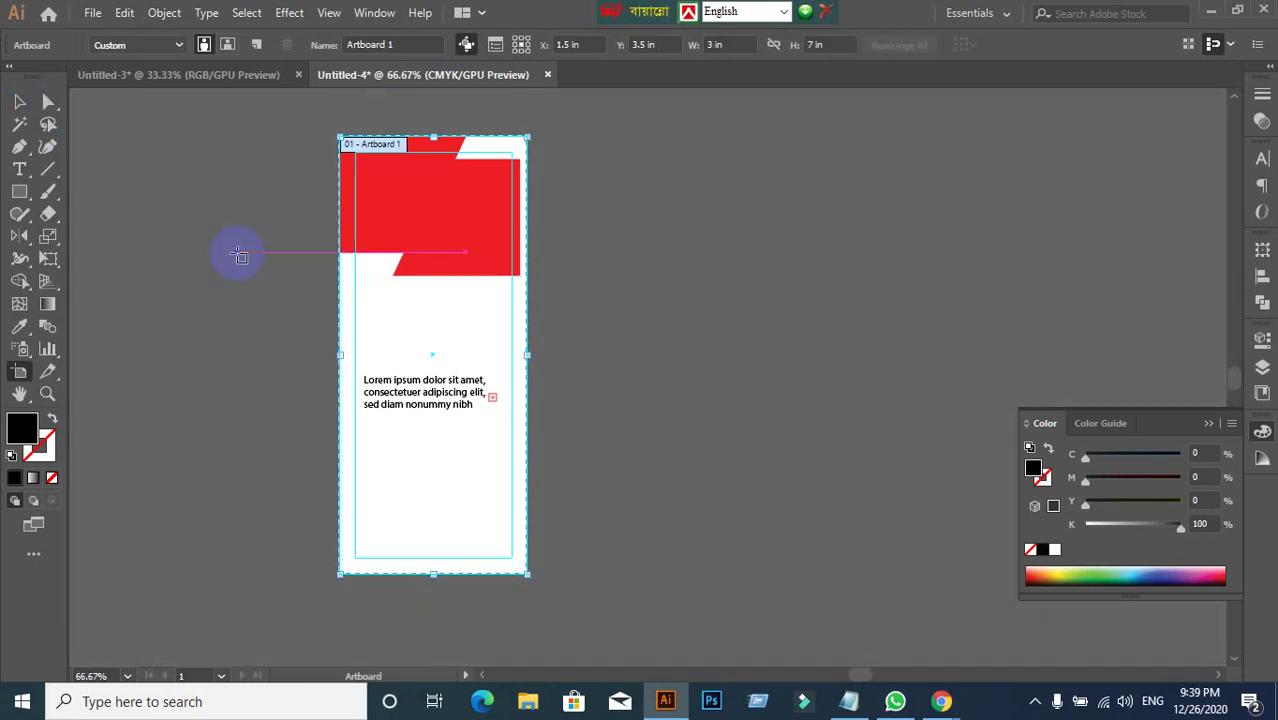
{"action": "double_click", "coordinate": [238, 255]}
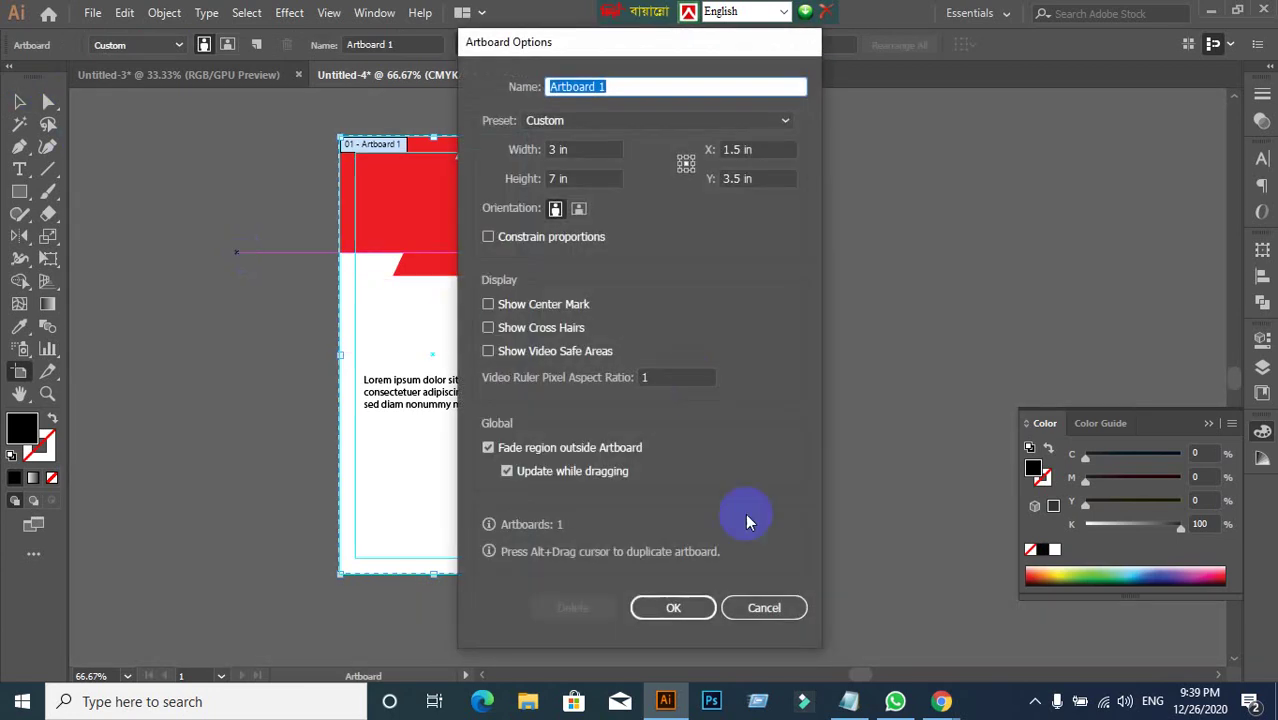
{"action": "left_click", "coordinate": [762, 604]}
{"action": "left_click", "coordinate": [20, 102]}
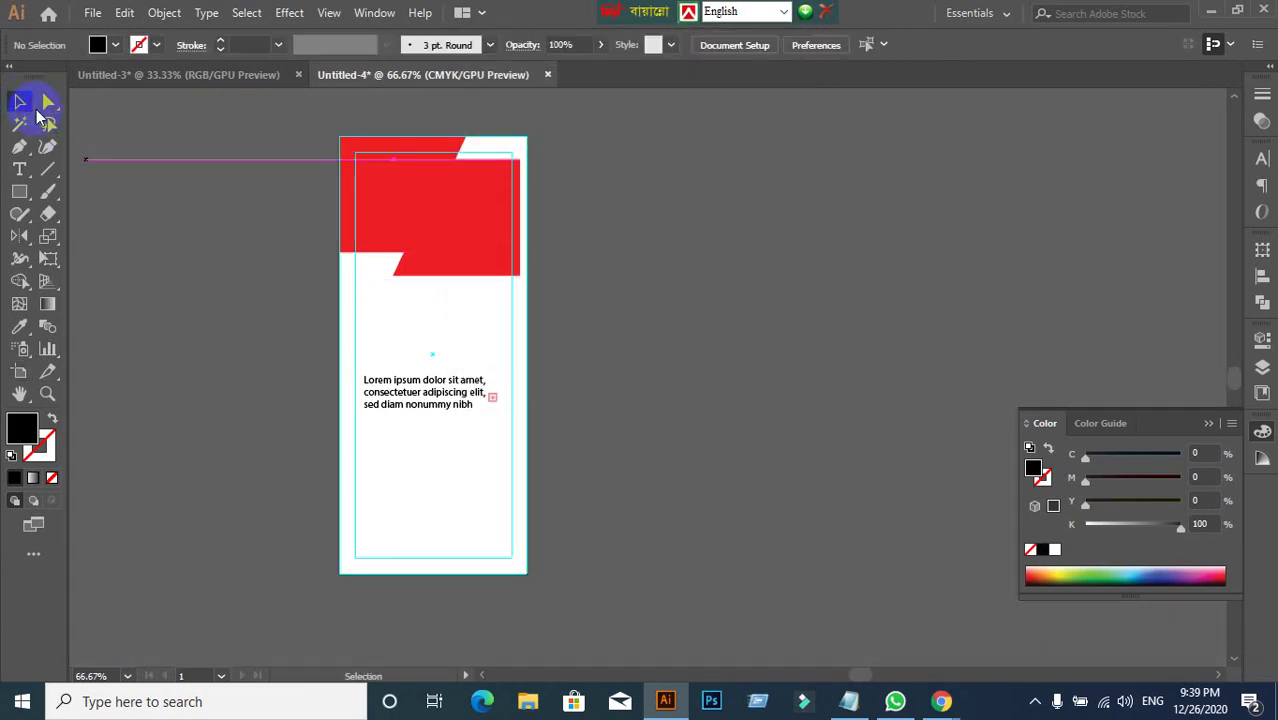
Resize the banner artboard to its full size of 30 in wide and 70 in high in Artboard Options.
{"action": "left_click", "coordinate": [22, 374]}
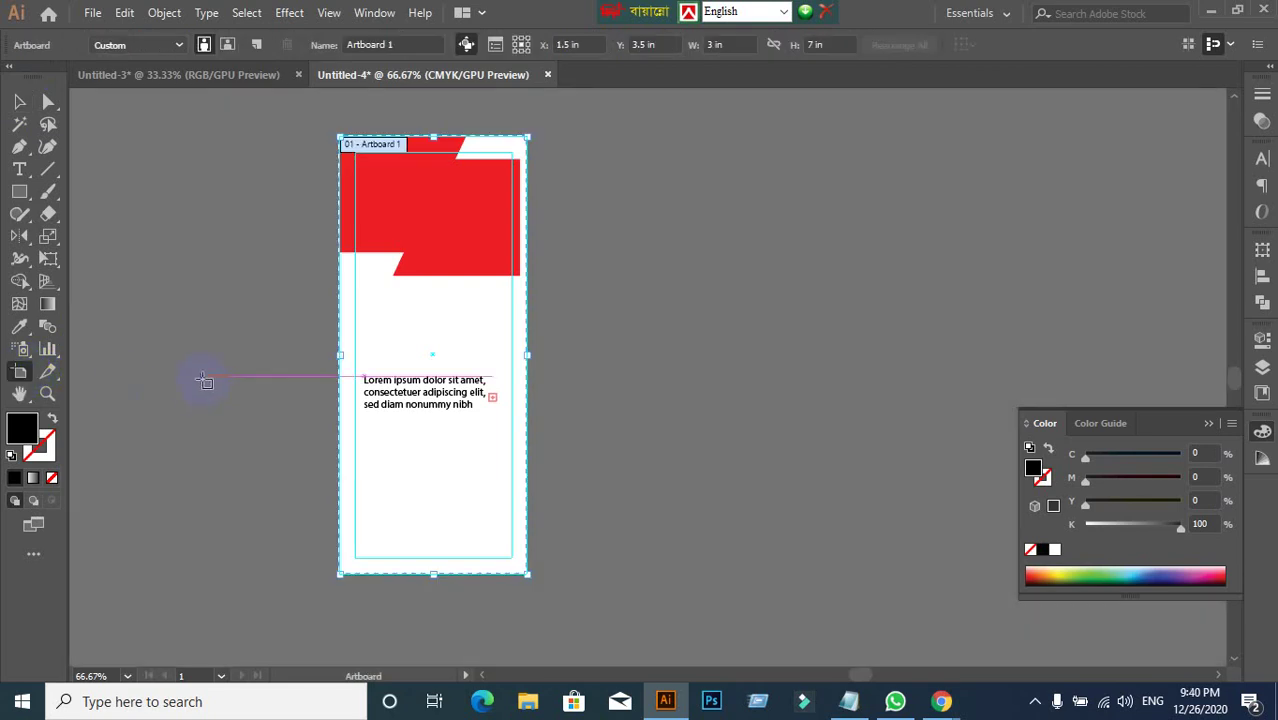
{"action": "double_click", "coordinate": [202, 380]}
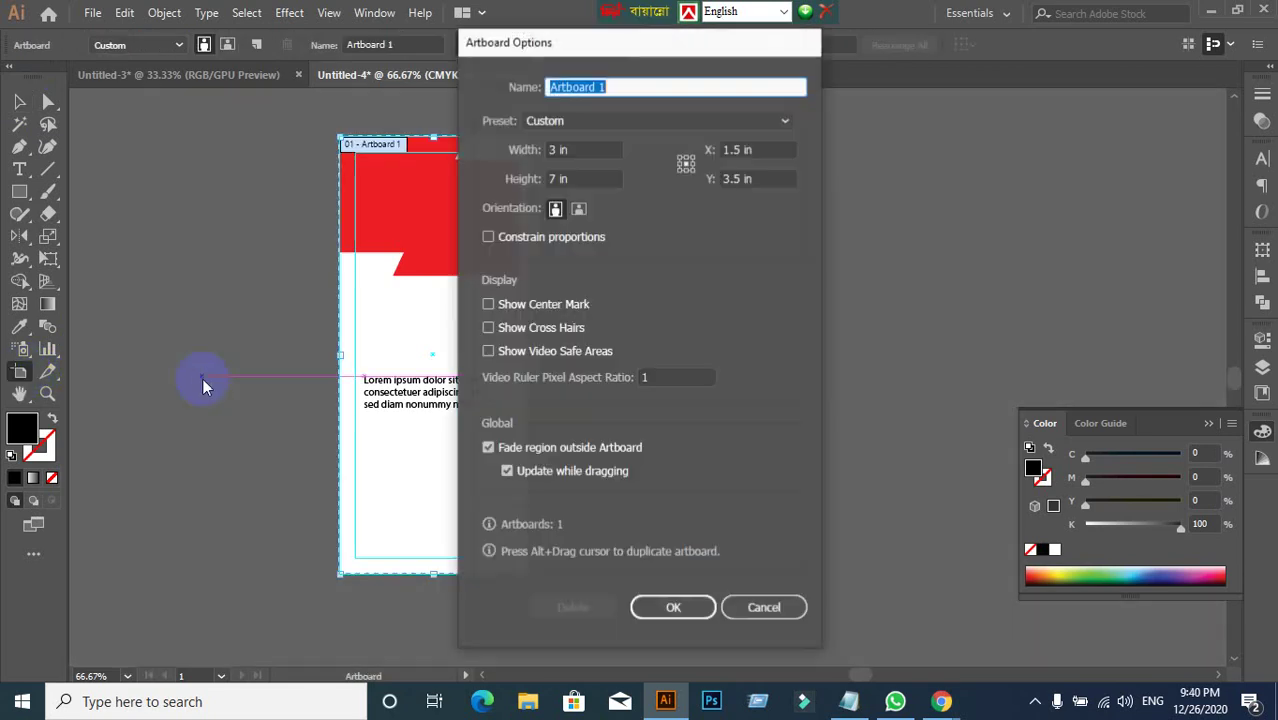
{"action": "left_click_drag", "start_coordinate": [583, 65], "coordinate": [827, 103]}
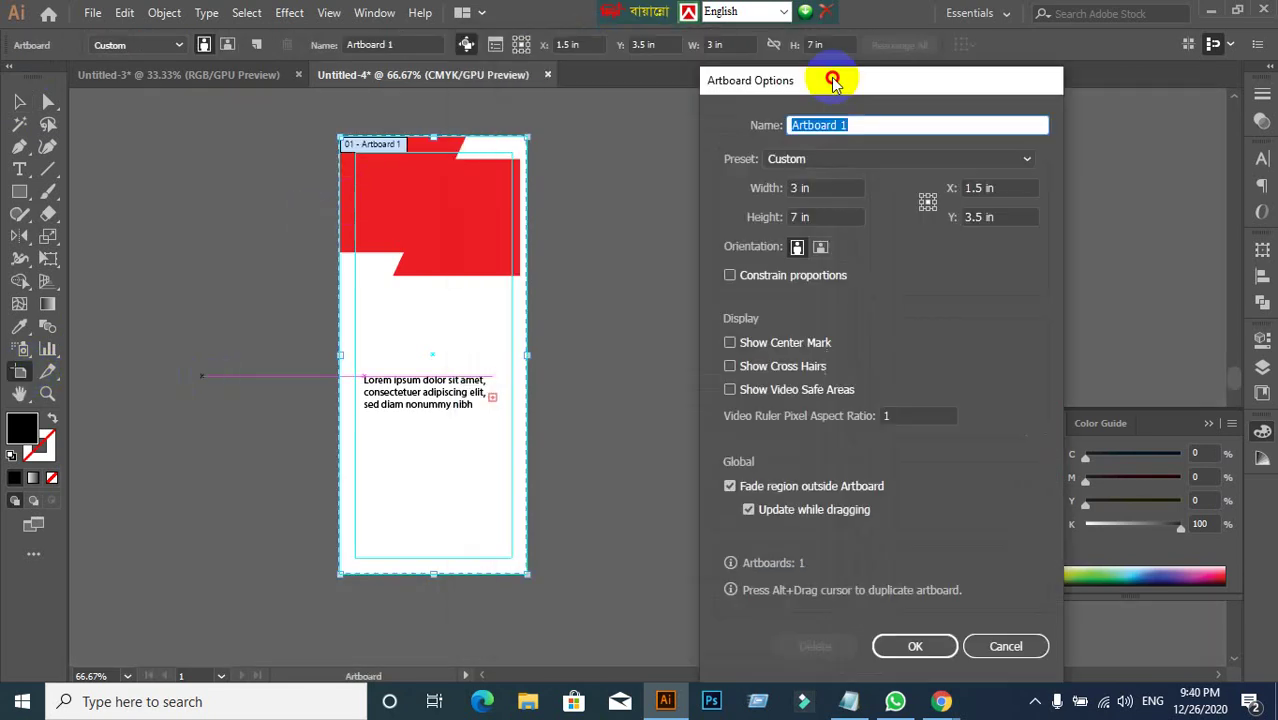
{"action": "left_click_drag", "start_coordinate": [813, 186], "coordinate": [767, 188]}
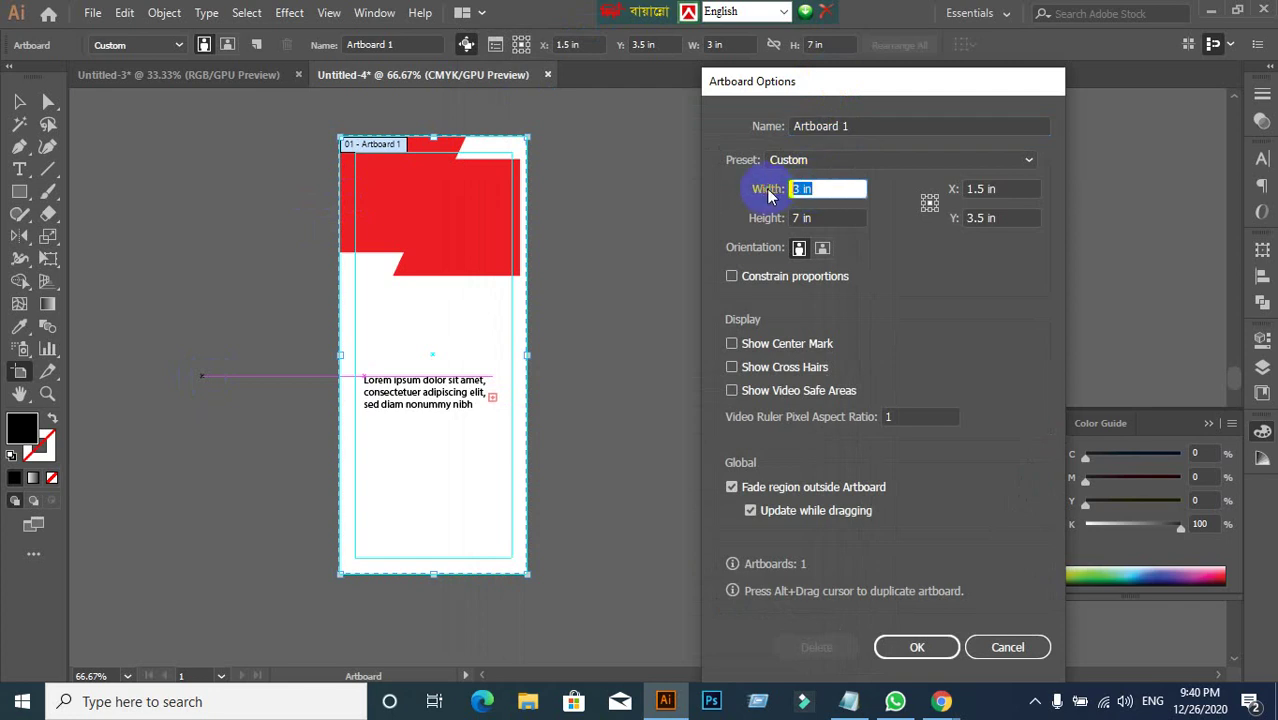
{"action": "type", "text": "30"}
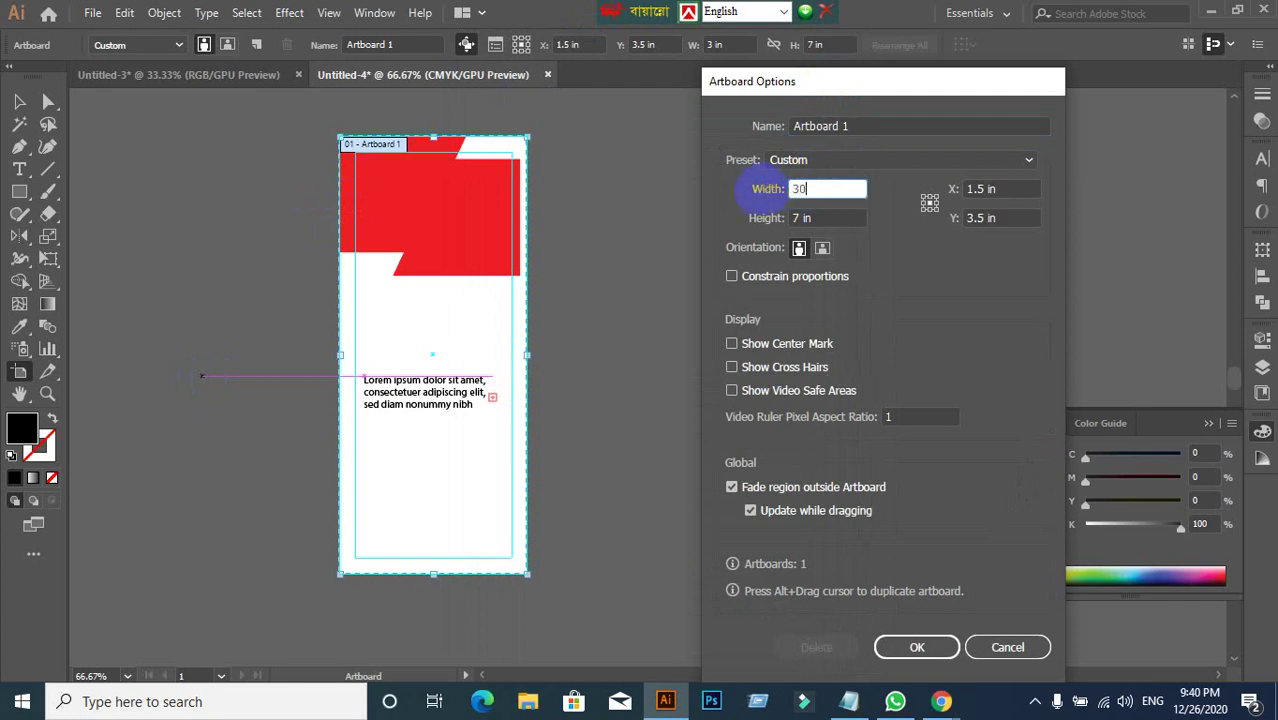
{"action": "left_click", "coordinate": [818, 217]}
{"action": "left_click_drag", "start_coordinate": [818, 217], "coordinate": [760, 230]}
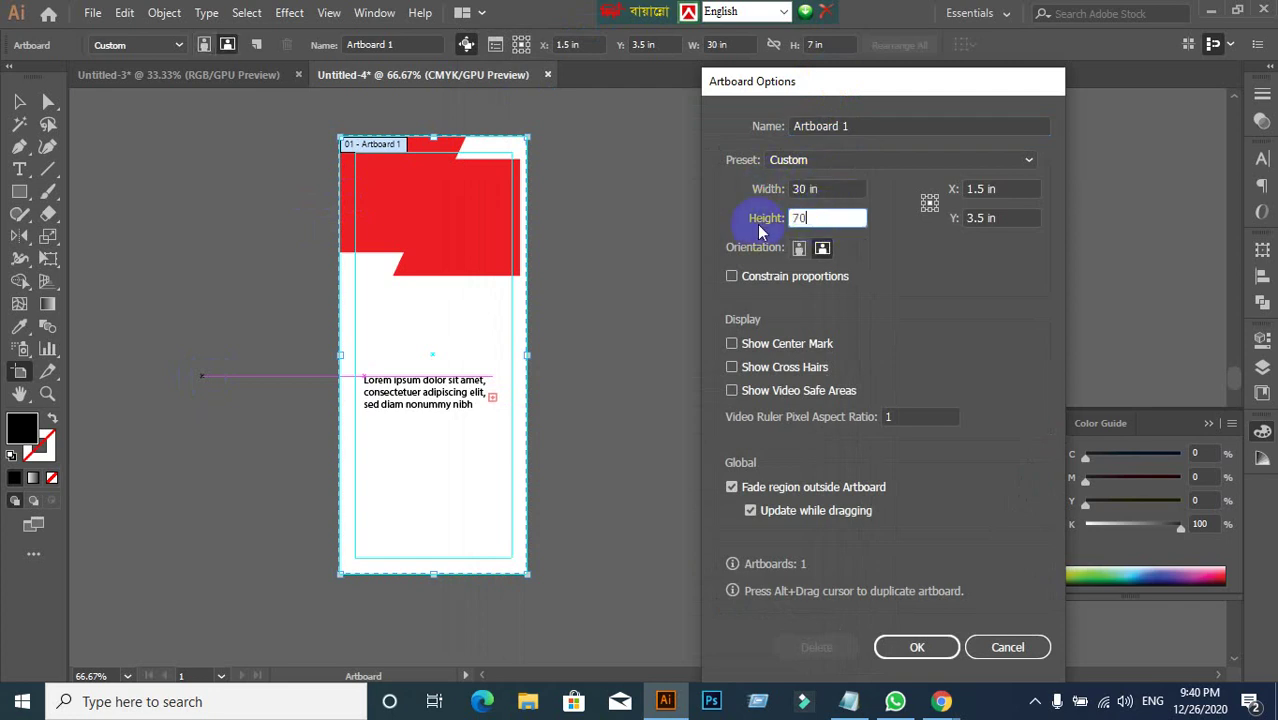
{"action": "type", "text": "70"}
{"action": "key", "text": "Return"}
{"action": "scroll", "coordinate": [750, 234], "scroll_direction": "down", "scroll_amount": 5}
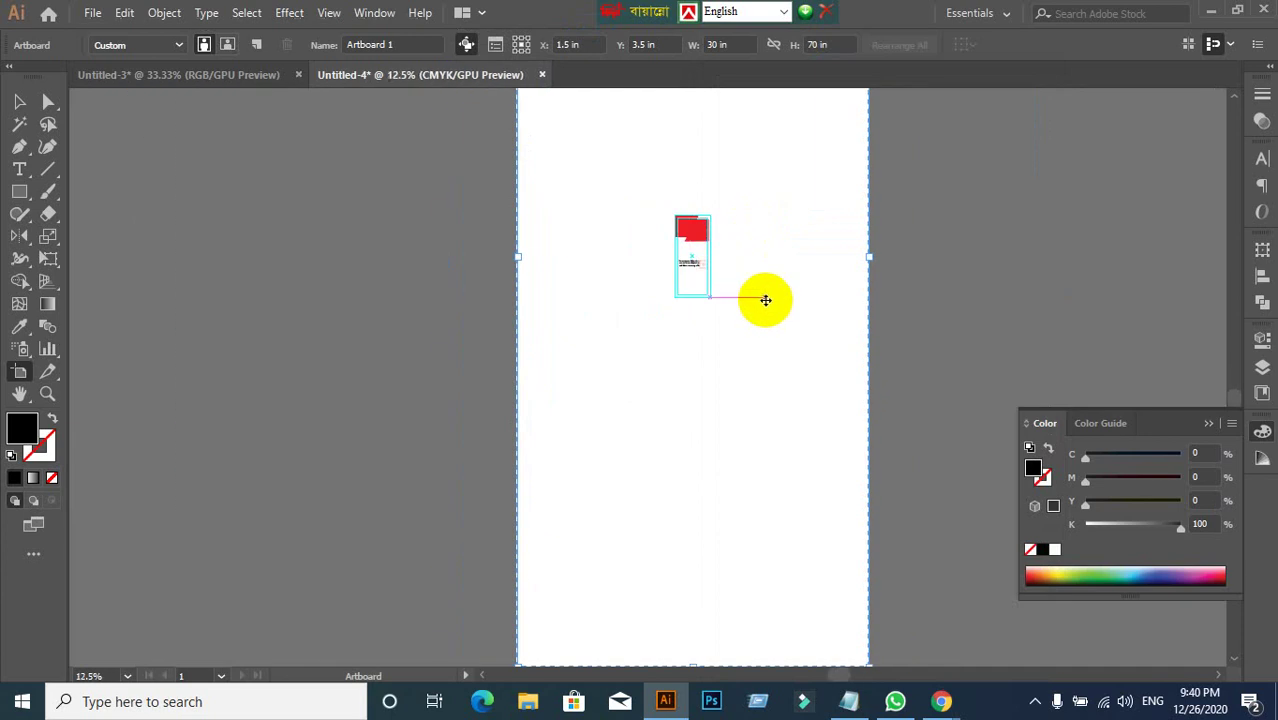
Unlock the guides, and group them with the red shapes and the text frame.
{"action": "left_click", "coordinate": [19, 101]}
{"action": "right_click", "coordinate": [724, 404]}
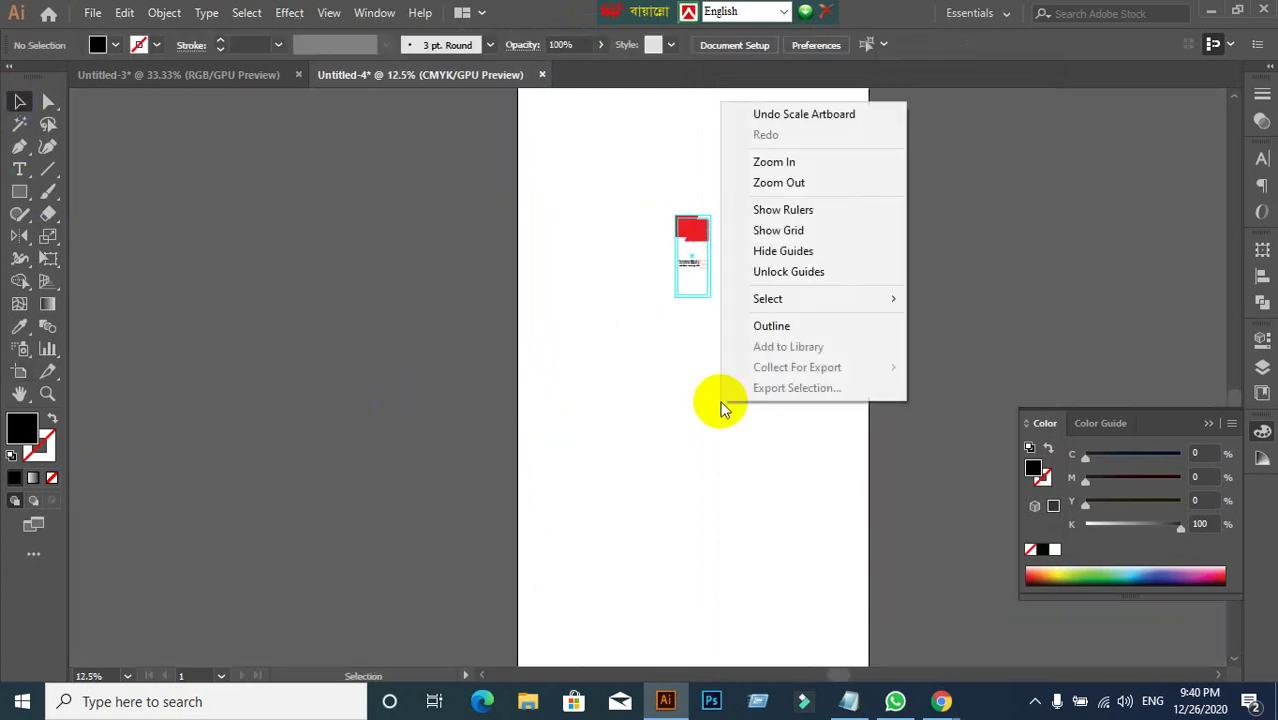
{"action": "left_click", "coordinate": [799, 271]}
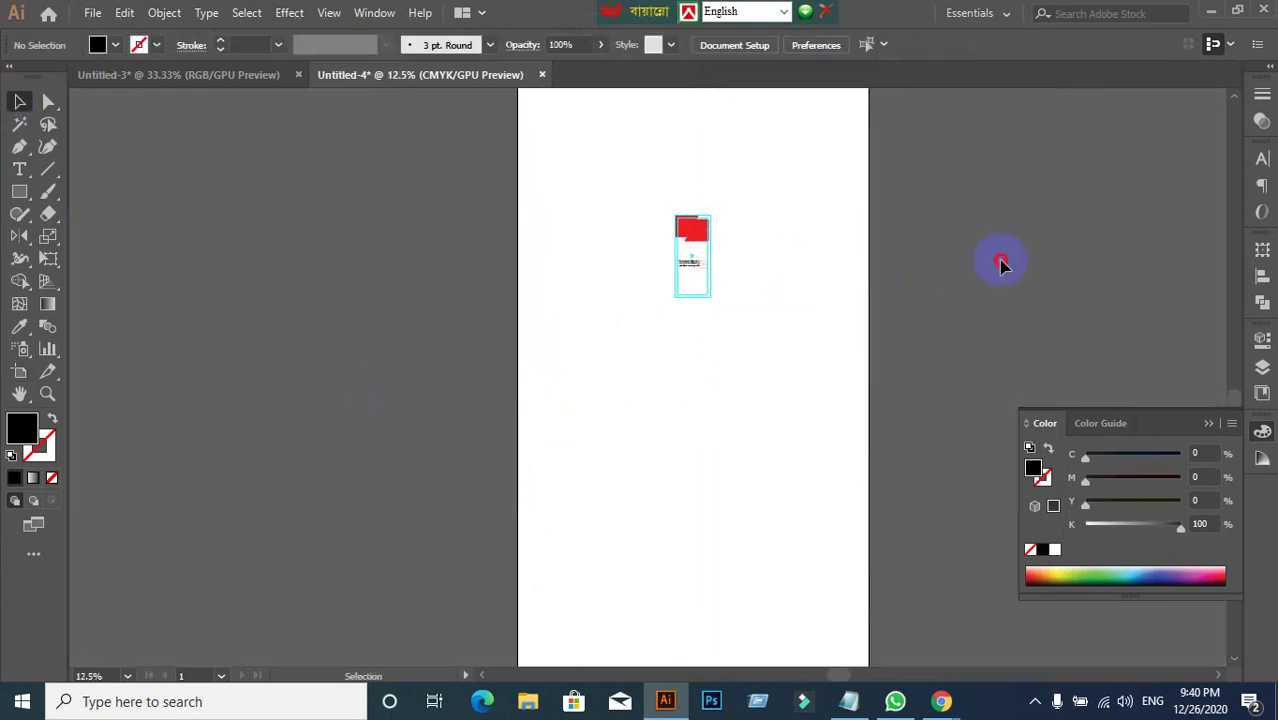
{"action": "left_click_drag", "start_coordinate": [603, 184], "coordinate": [803, 423]}
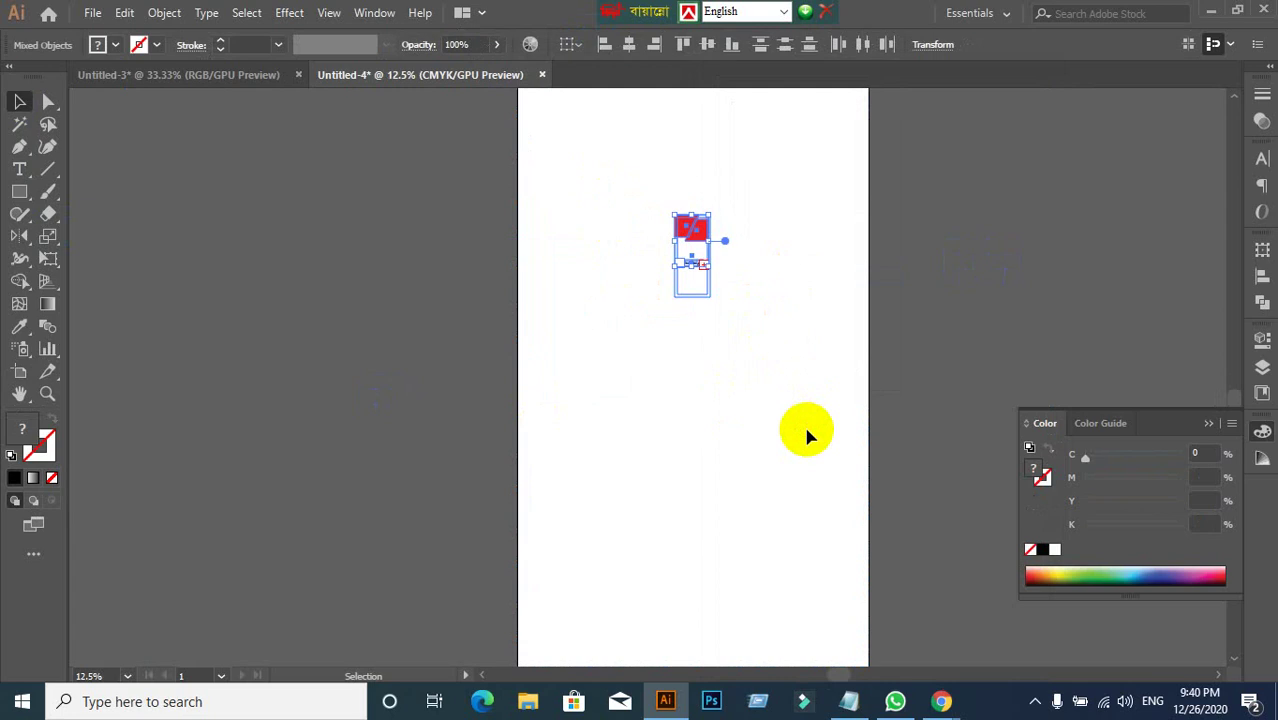
{"action": "key", "text": "a"}
{"action": "key", "text": "v"}
{"action": "left_click", "coordinate": [970, 302]}
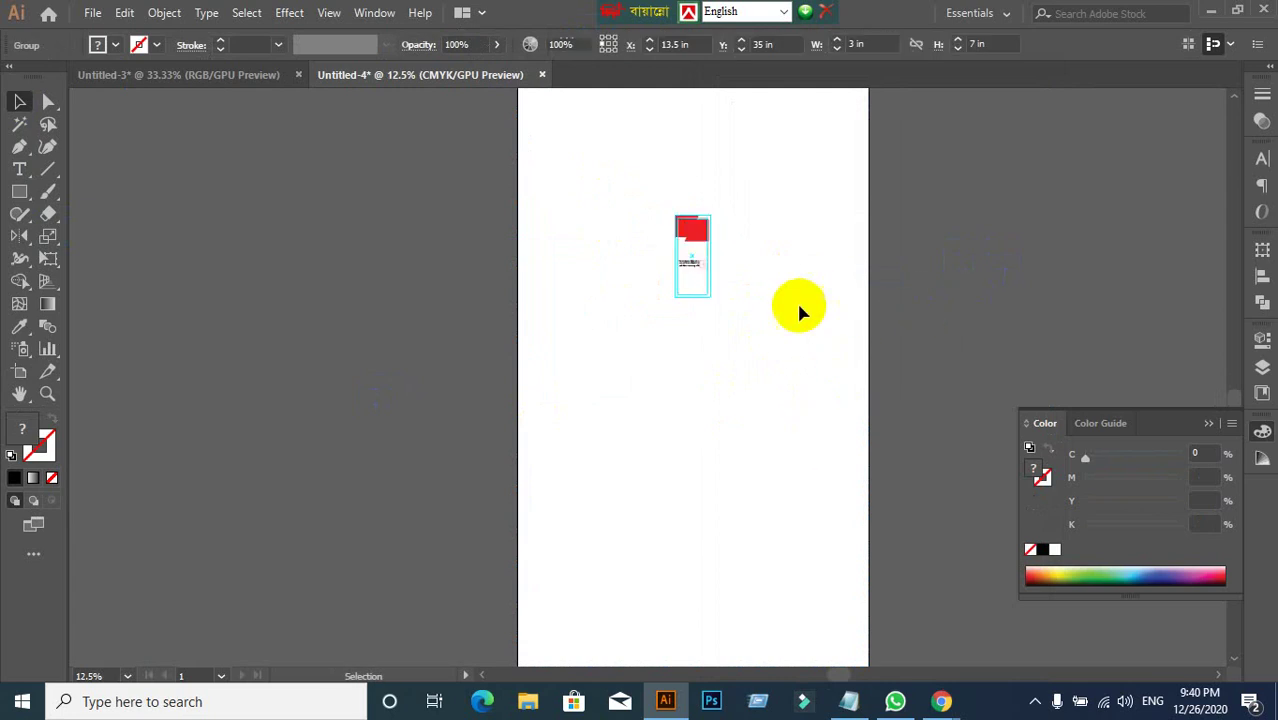
Set alignment to the artboard, and center the grouped artwork and guides on it.
{"action": "key", "text": "ctrl+minus"}
{"action": "scroll", "coordinate": [845, 285], "scroll_direction": "up", "scroll_amount": 3}
{"action": "scroll", "coordinate": [893, 328], "scroll_direction": "down", "scroll_amount": 1}
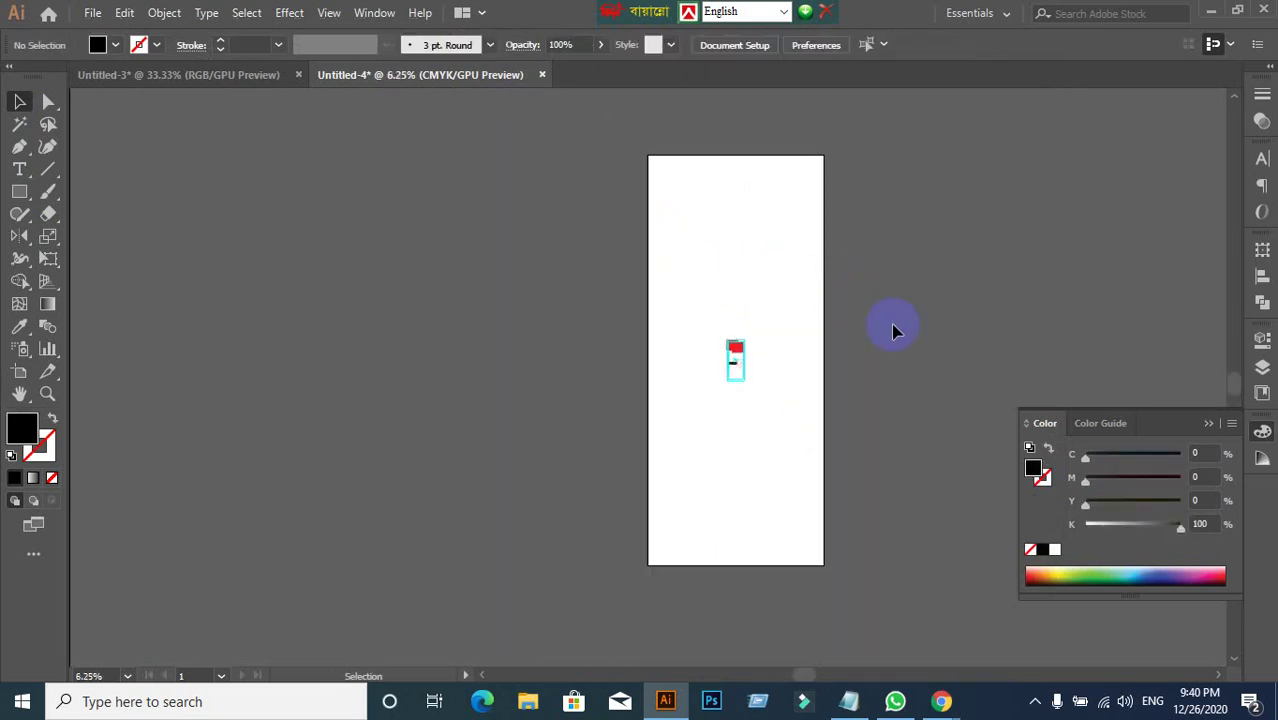
{"action": "scroll", "coordinate": [865, 368], "scroll_direction": "up", "scroll_amount": 1}
{"action": "left_click_drag", "start_coordinate": [693, 357], "coordinate": [707, 351]}
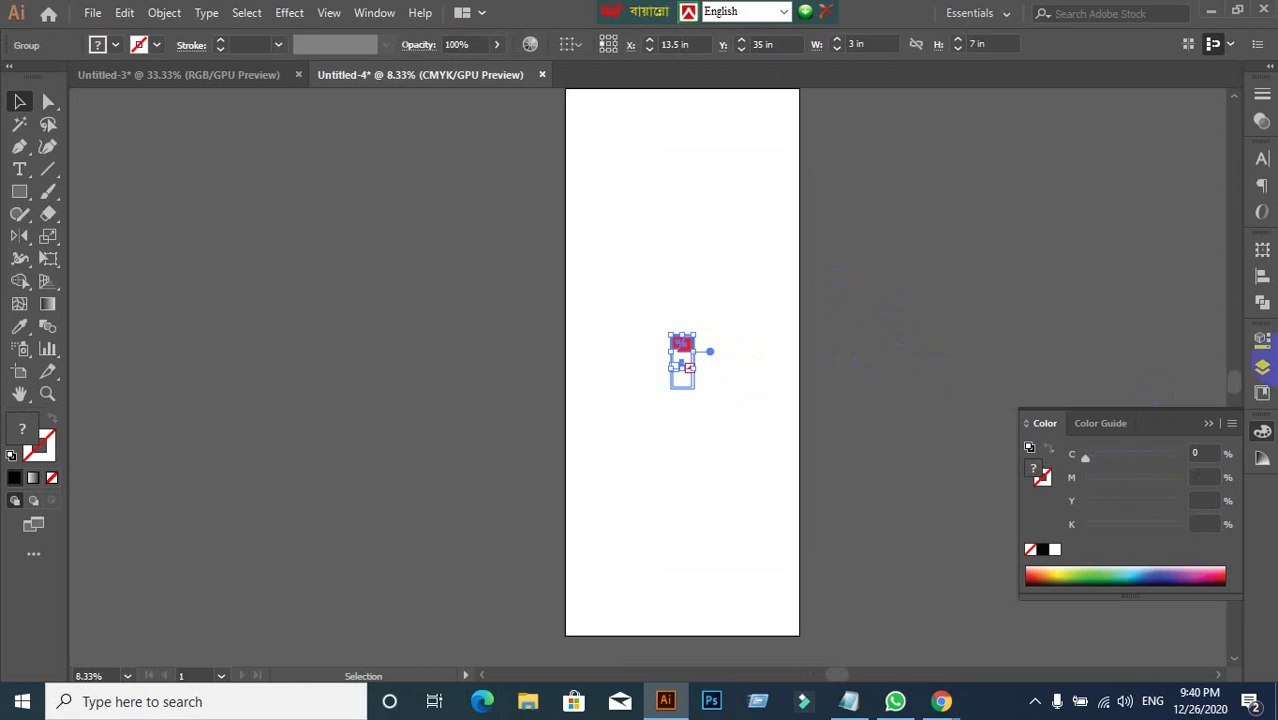
{"action": "left_click", "coordinate": [1260, 280]}
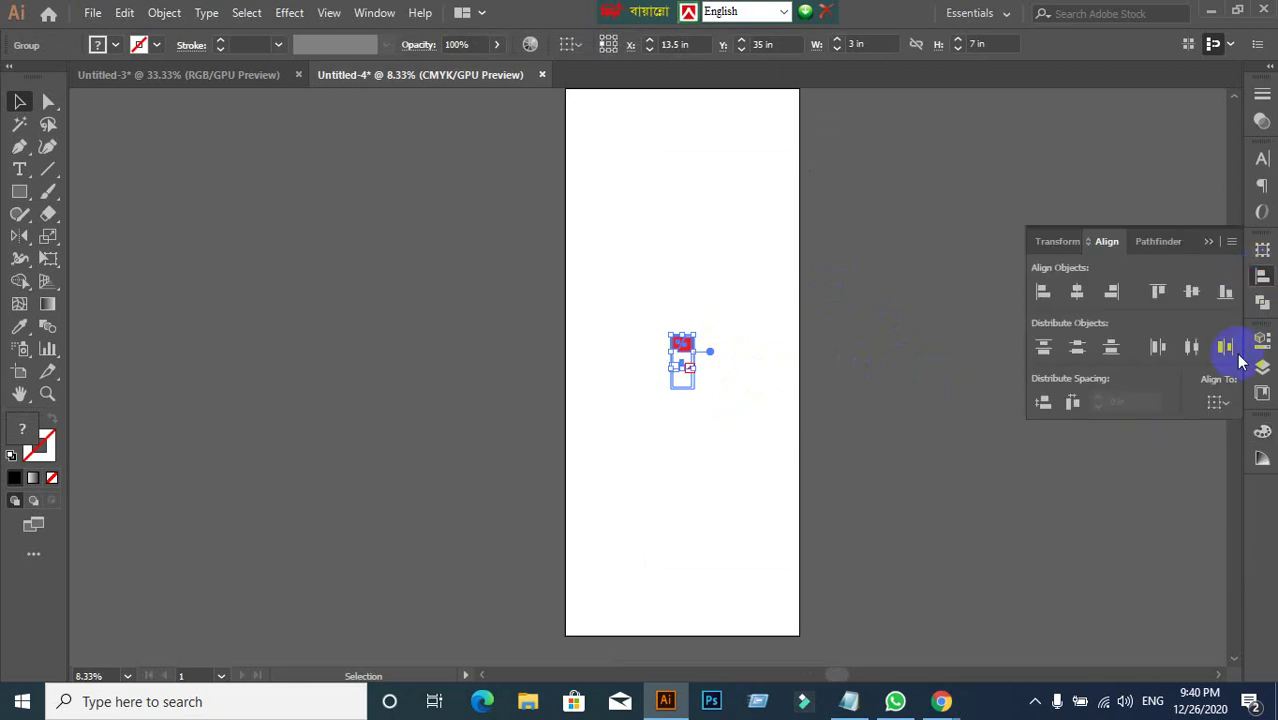
{"action": "left_click", "coordinate": [1218, 401]}
{"action": "left_click", "coordinate": [1186, 465]}
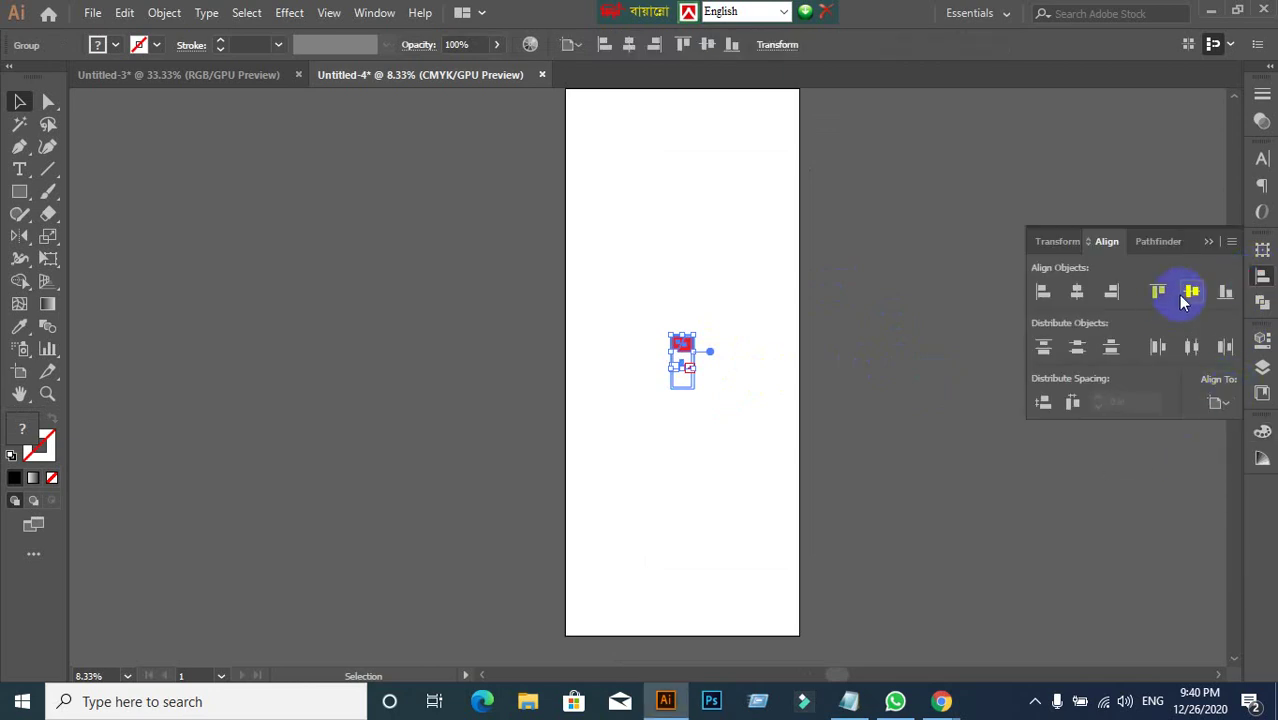
{"action": "left_click", "coordinate": [1077, 291]}
{"action": "left_click", "coordinate": [827, 422]}
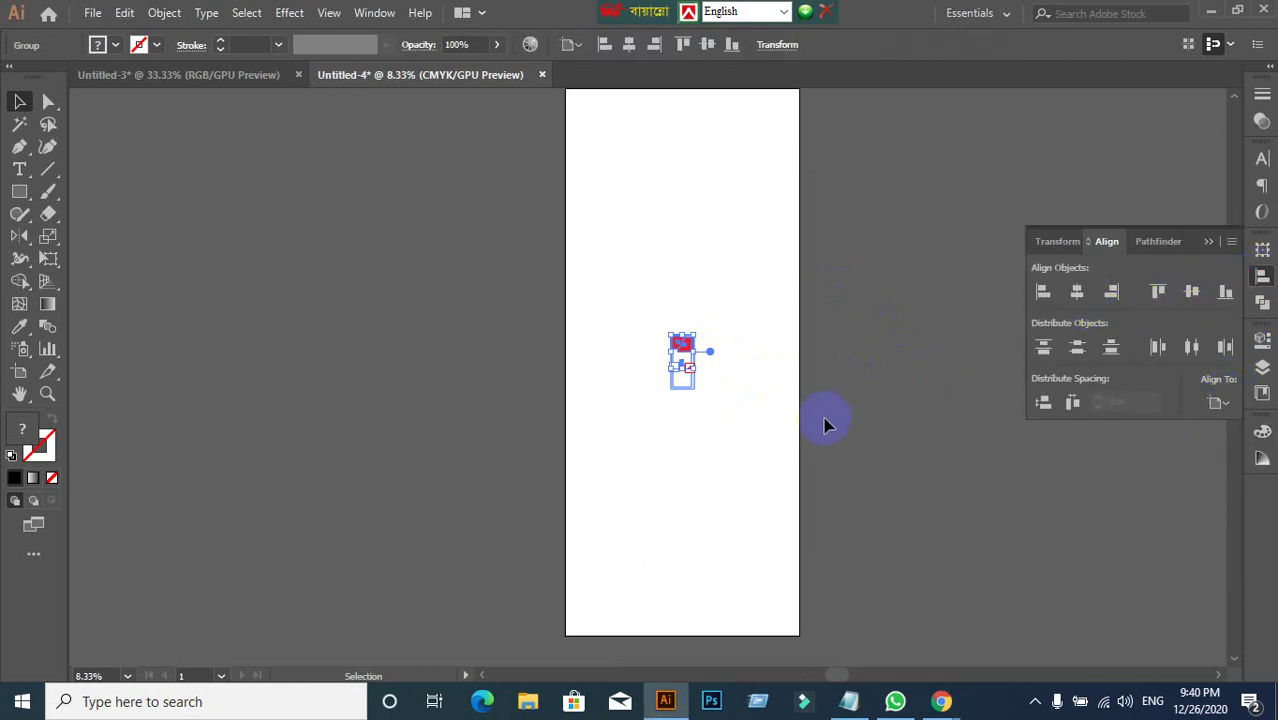
Scale the grouped artwork and guides about their center to 30 in wide and 70 in high with Transform.
{"action": "left_click_drag", "start_coordinate": [618, 296], "coordinate": [780, 503]}
{"action": "left_click", "coordinate": [1262, 249]}
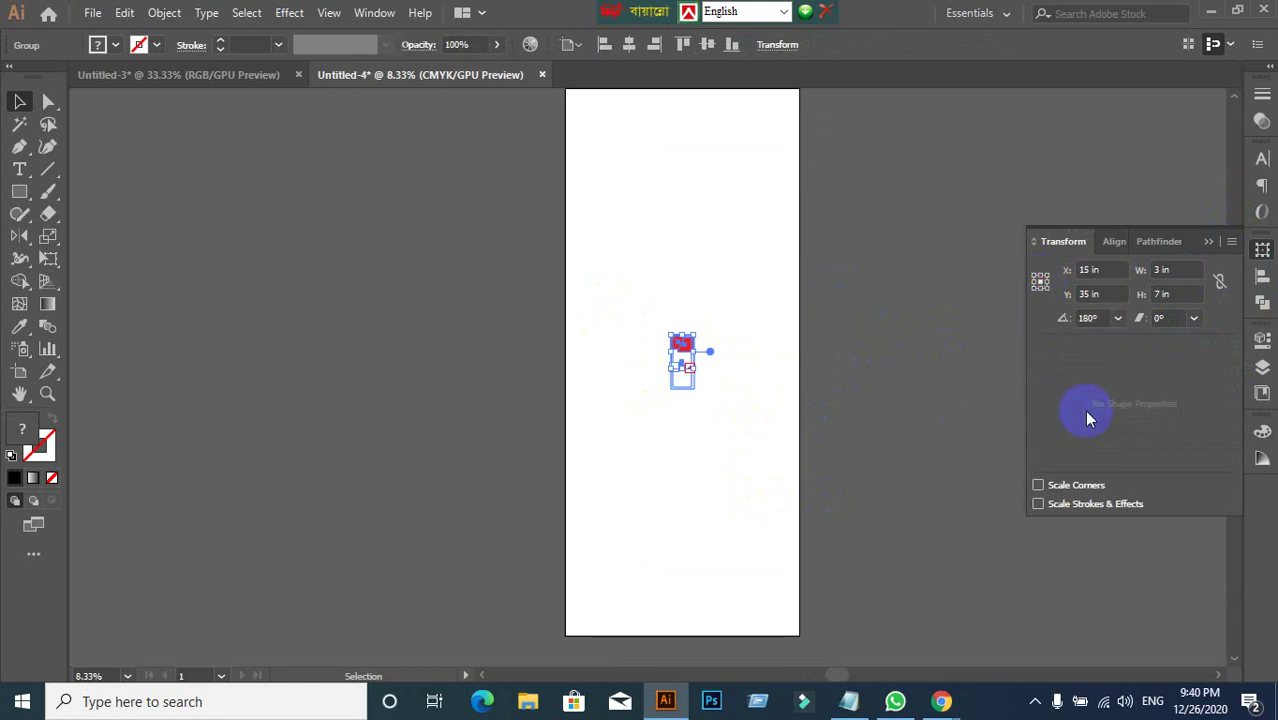
{"action": "left_click", "coordinate": [1172, 270]}
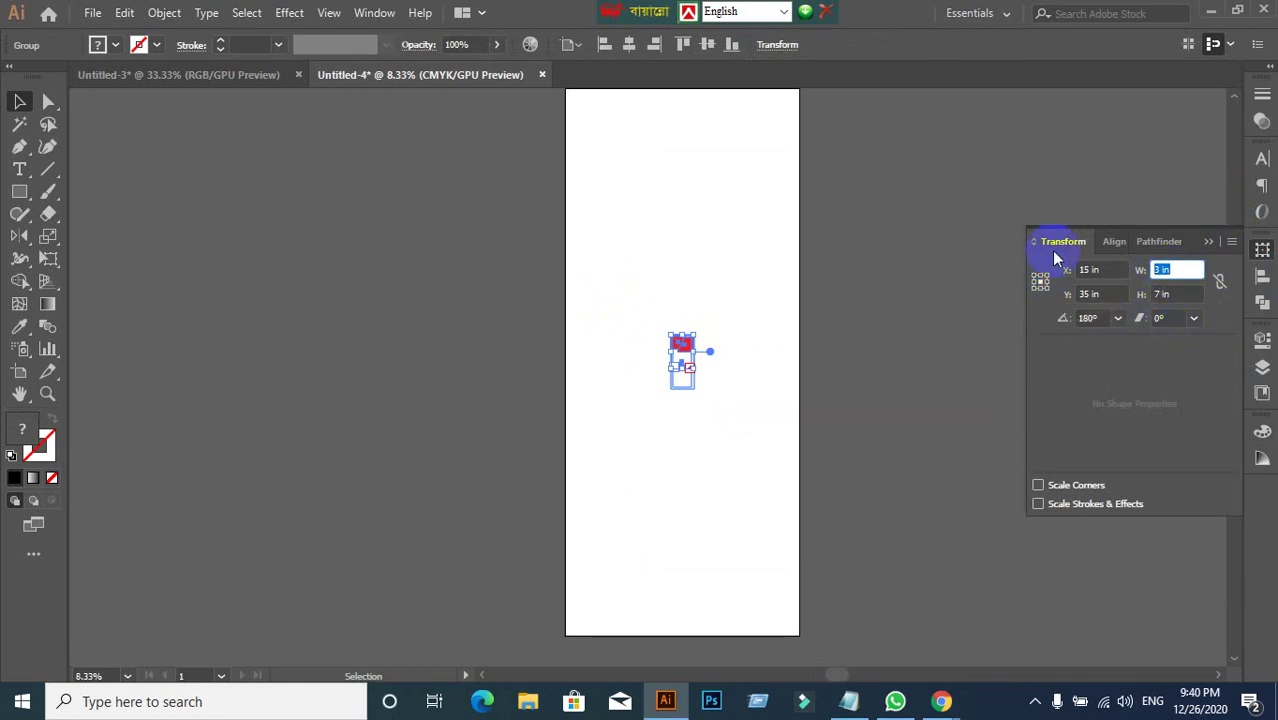
{"action": "key", "text": "Tab"}
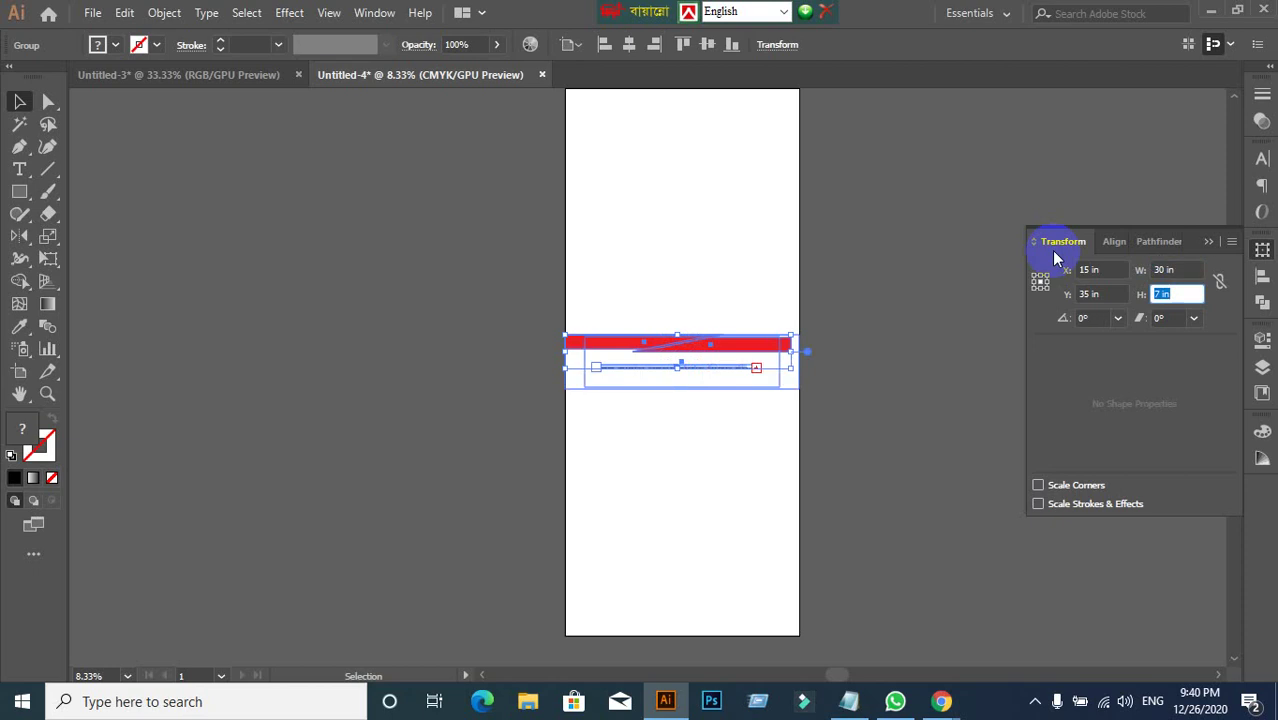
{"action": "type", "text": "70"}
{"action": "key", "text": "Return"}
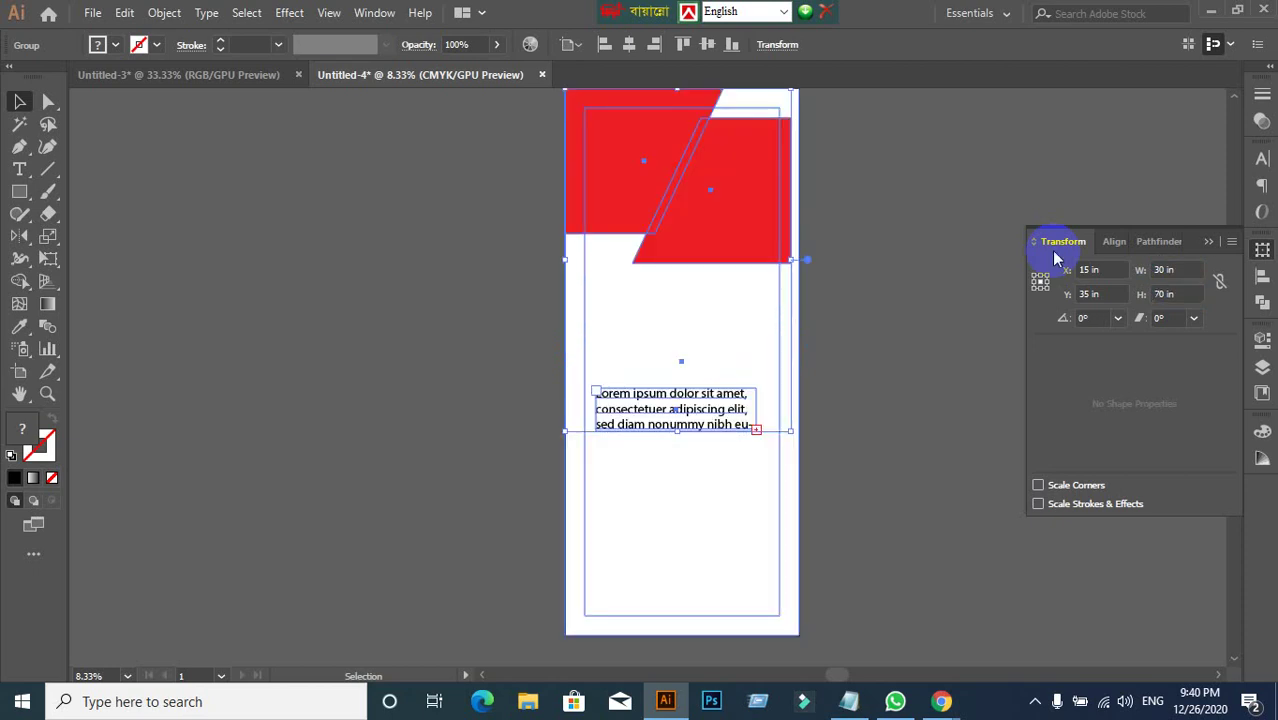
{"action": "left_click", "coordinate": [890, 266]}
{"action": "scroll", "coordinate": [901, 280], "scroll_direction": "up", "scroll_amount": 2}
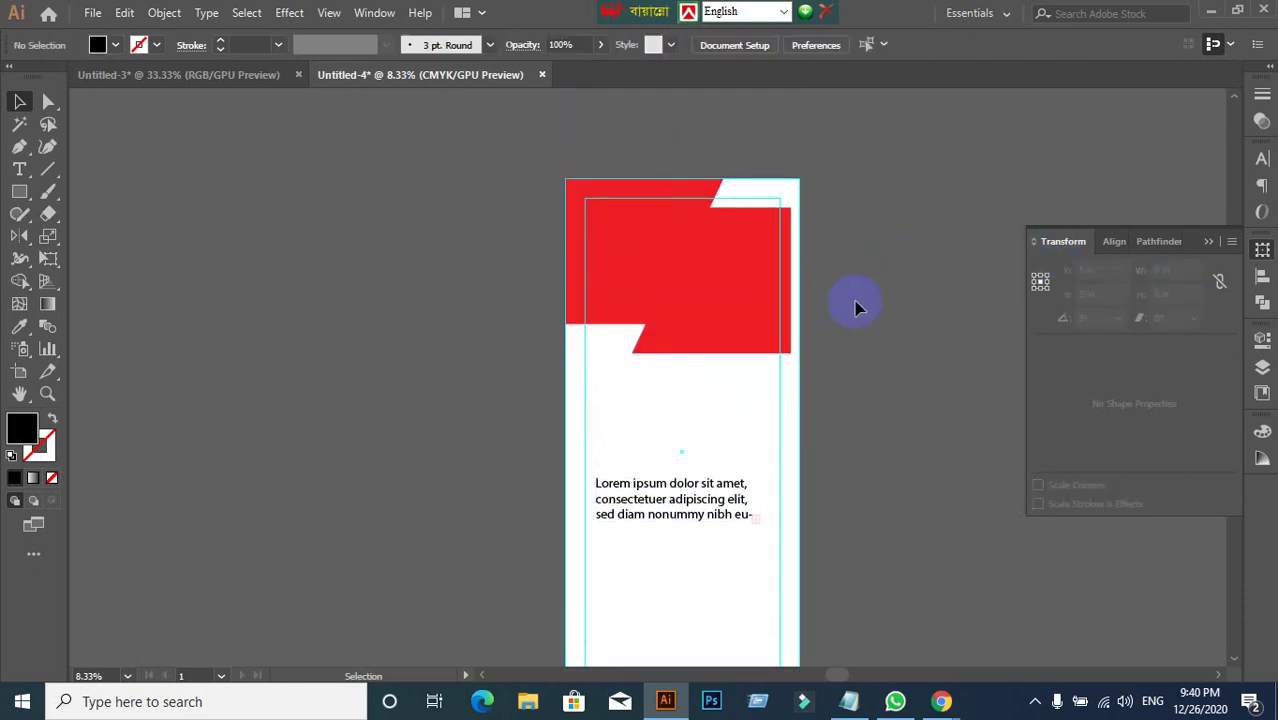
{"action": "scroll", "coordinate": [855, 307], "scroll_direction": "down", "scroll_amount": 1}
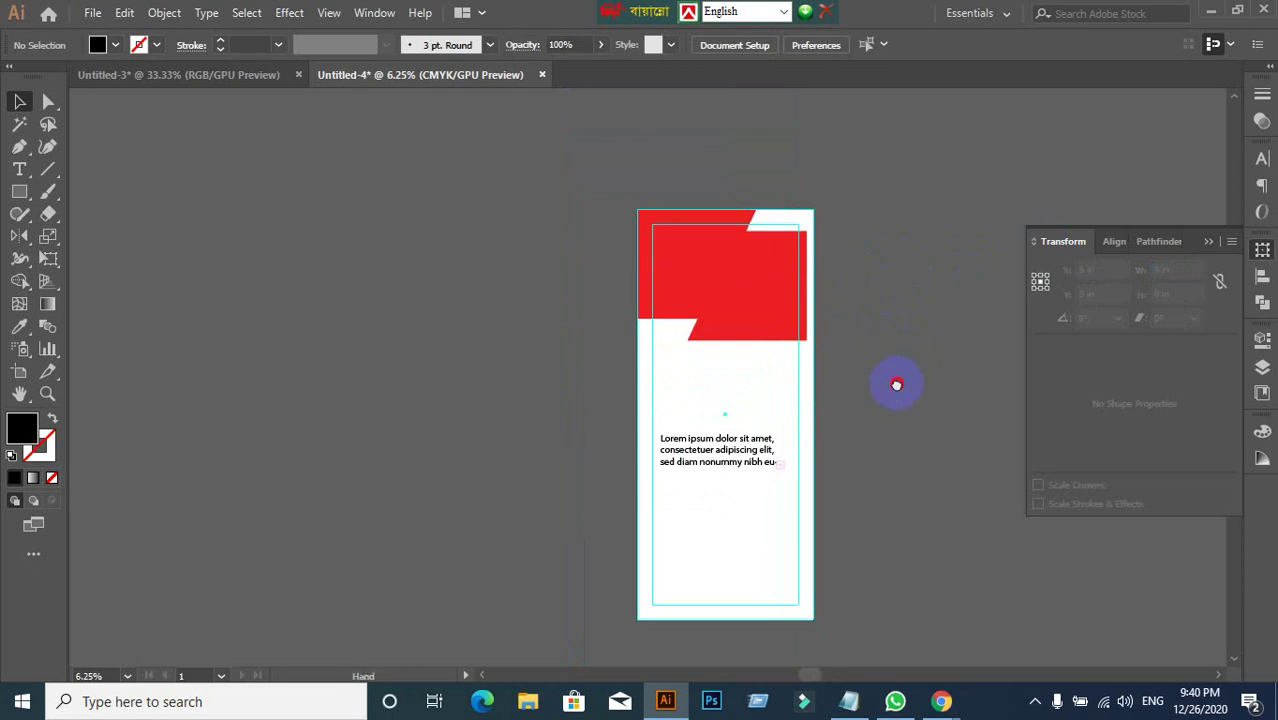
{"action": "left_click_drag", "start_coordinate": [895, 382], "coordinate": [753, 341]}
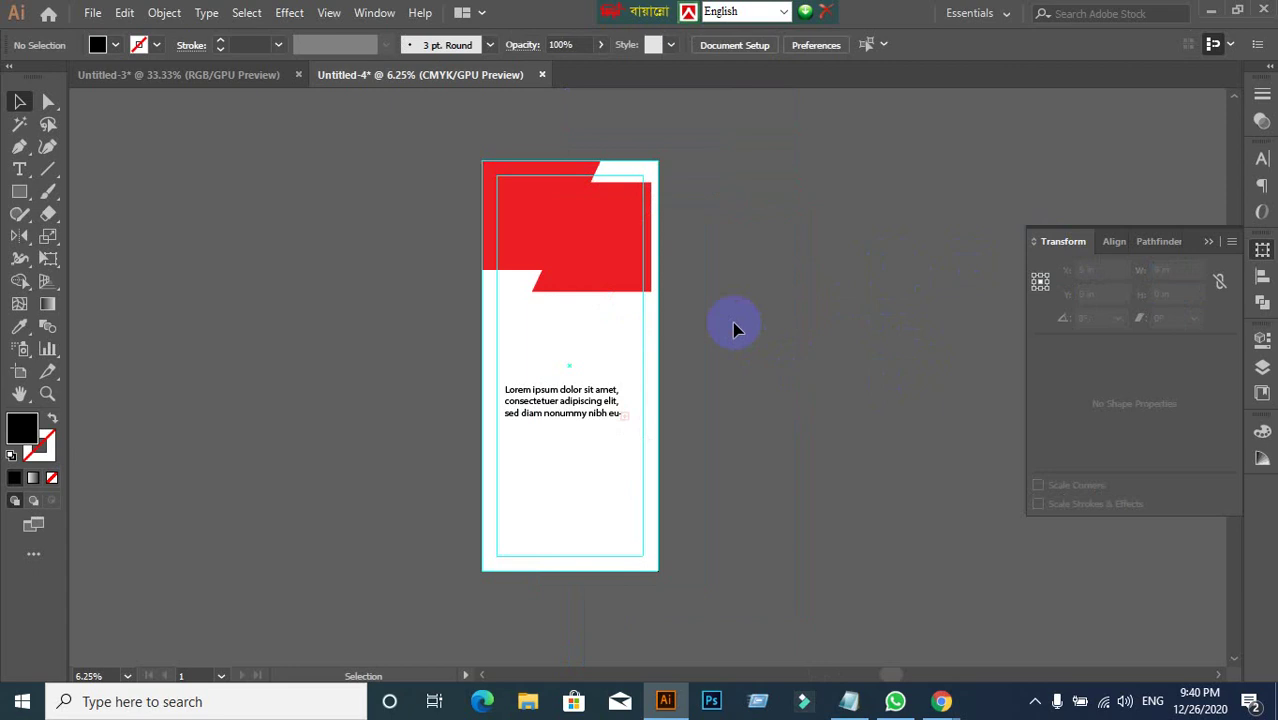
{"action": "scroll", "coordinate": [727, 318], "scroll_direction": "up", "scroll_amount": 1}
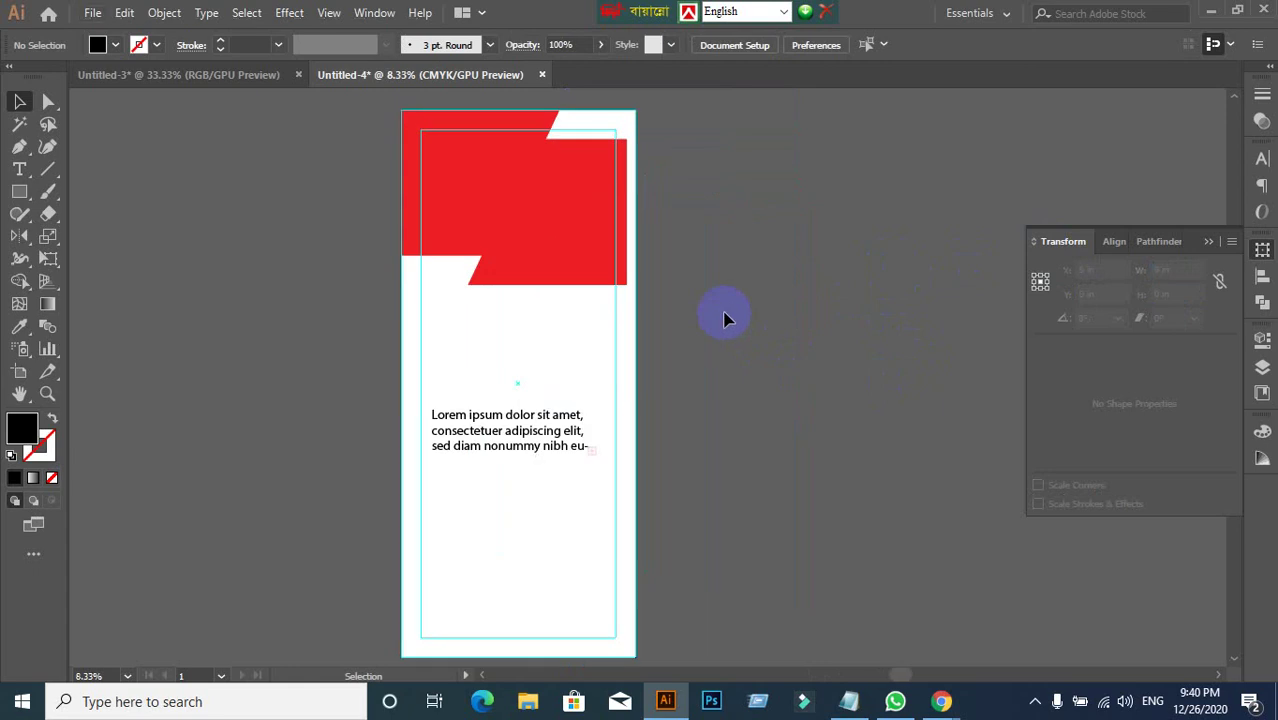
{"action": "scroll", "coordinate": [727, 318], "scroll_direction": "down", "scroll_amount": 1}
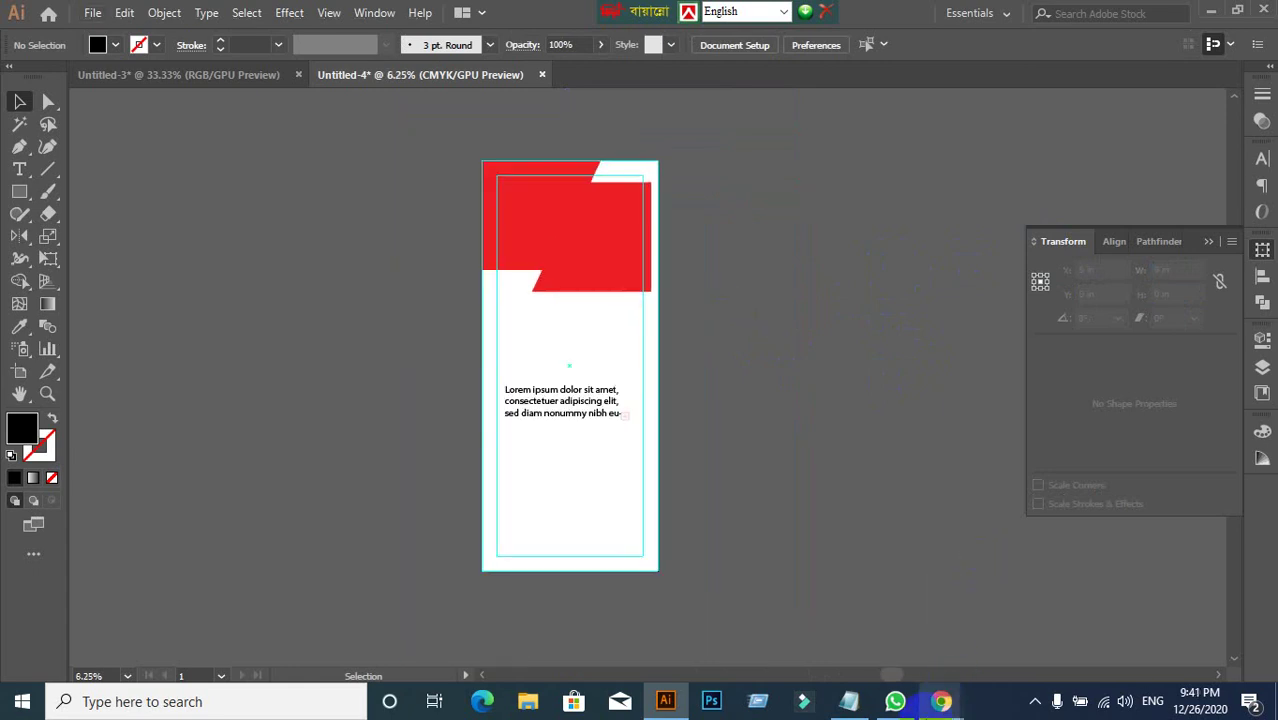
Switch to the Google Meet window in Chrome, and stop presenting the screen.
{"action": "mouse_move", "coordinate": [940, 698]}
{"action": "left_click", "coordinate": [800, 630]}
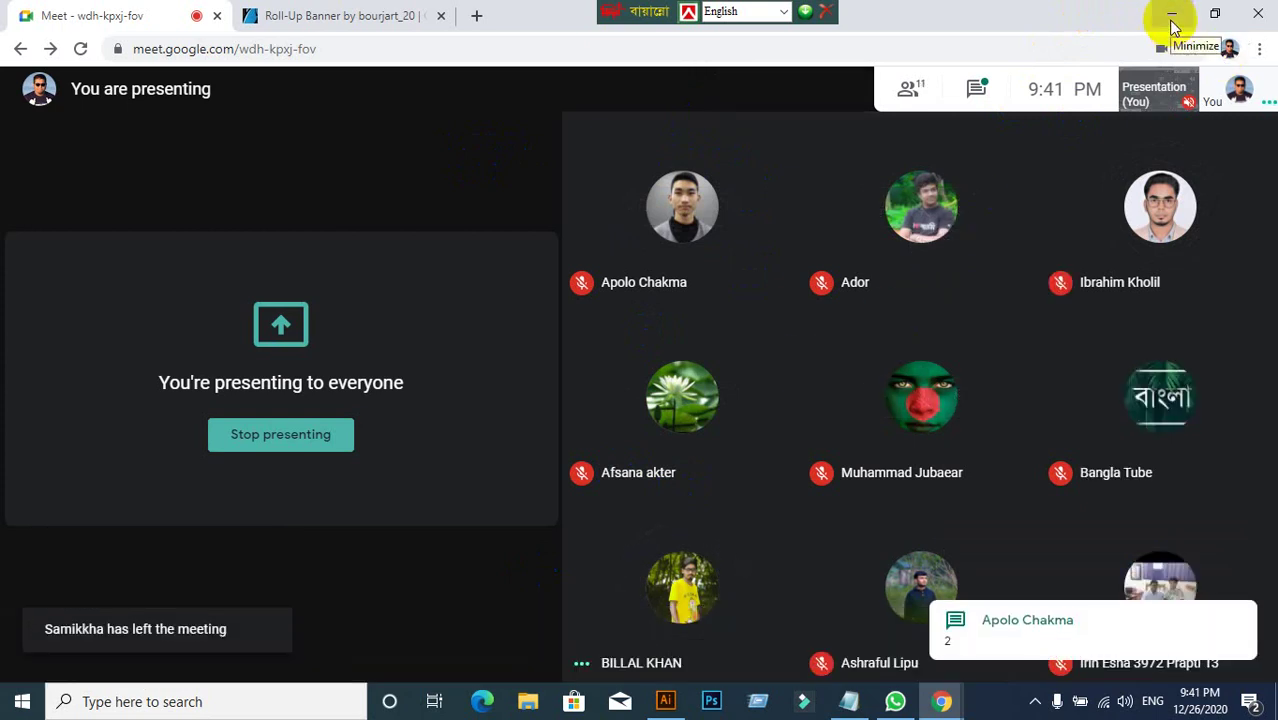
{"action": "left_click", "coordinate": [1153, 633]}
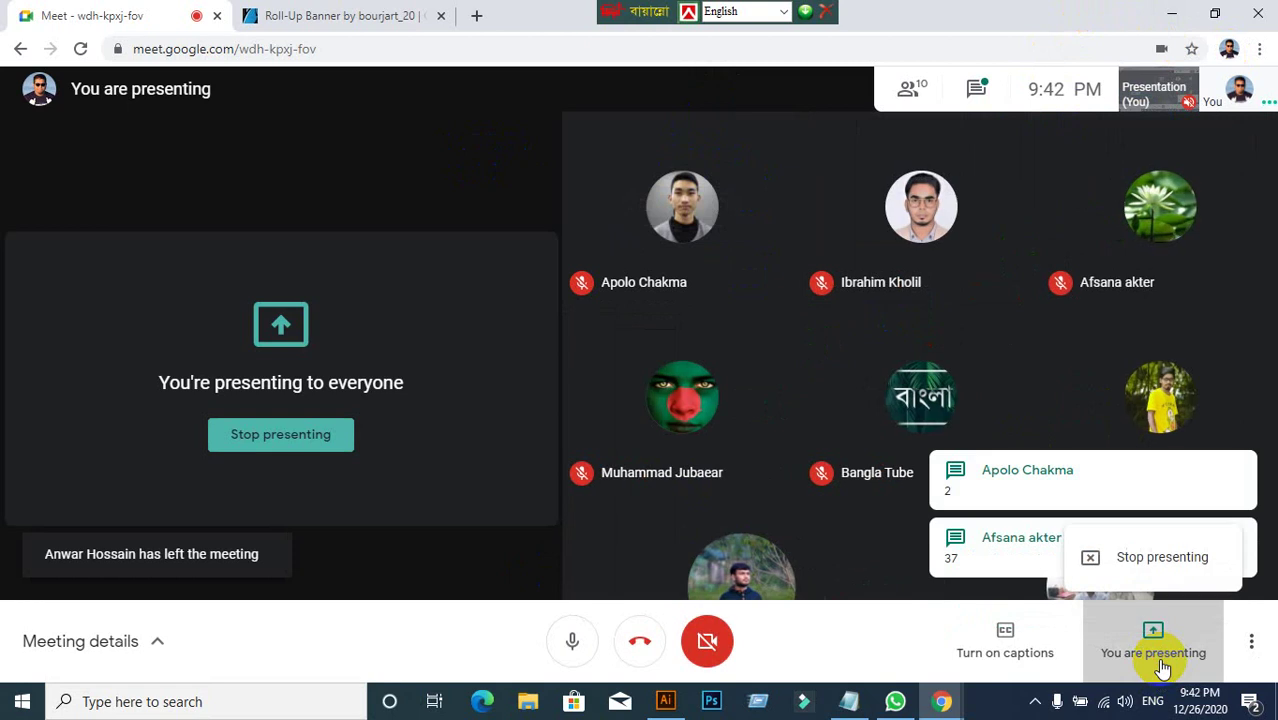
{"action": "left_click", "coordinate": [1078, 545]}
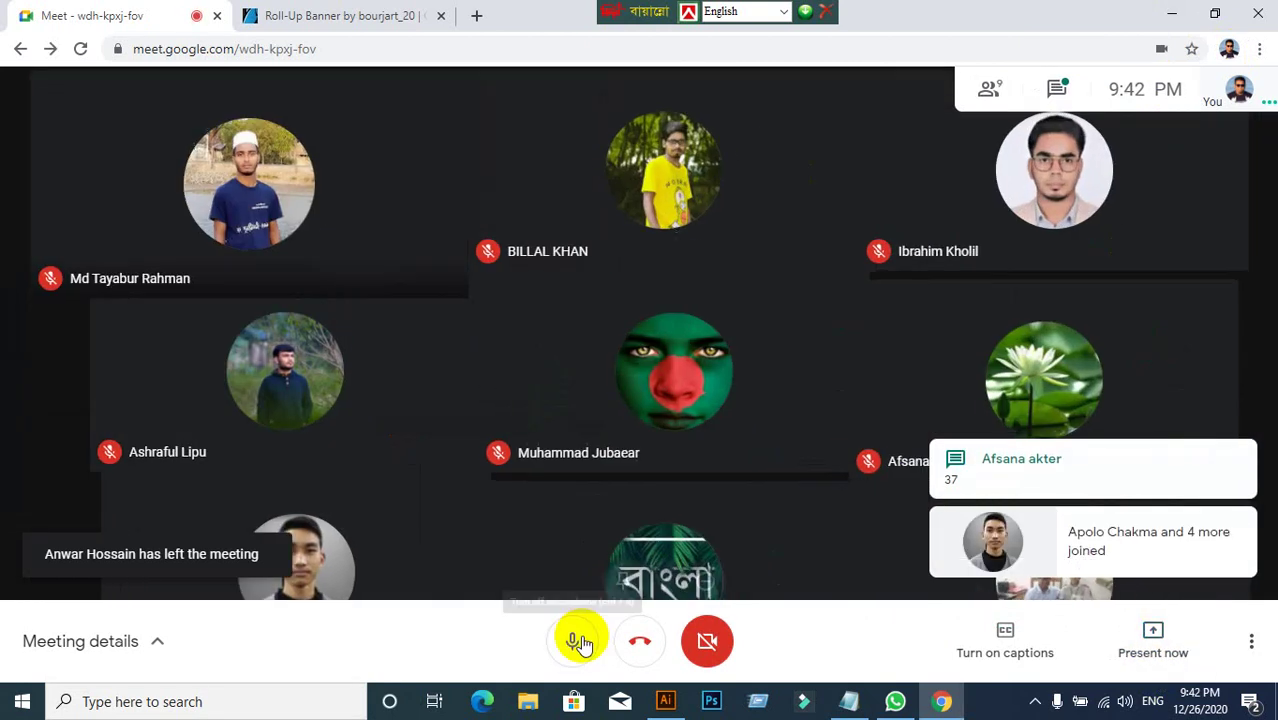
Mute the meeting microphone, and minimize the Google Meet and Illustrator windows.
{"action": "left_click", "coordinate": [581, 641]}
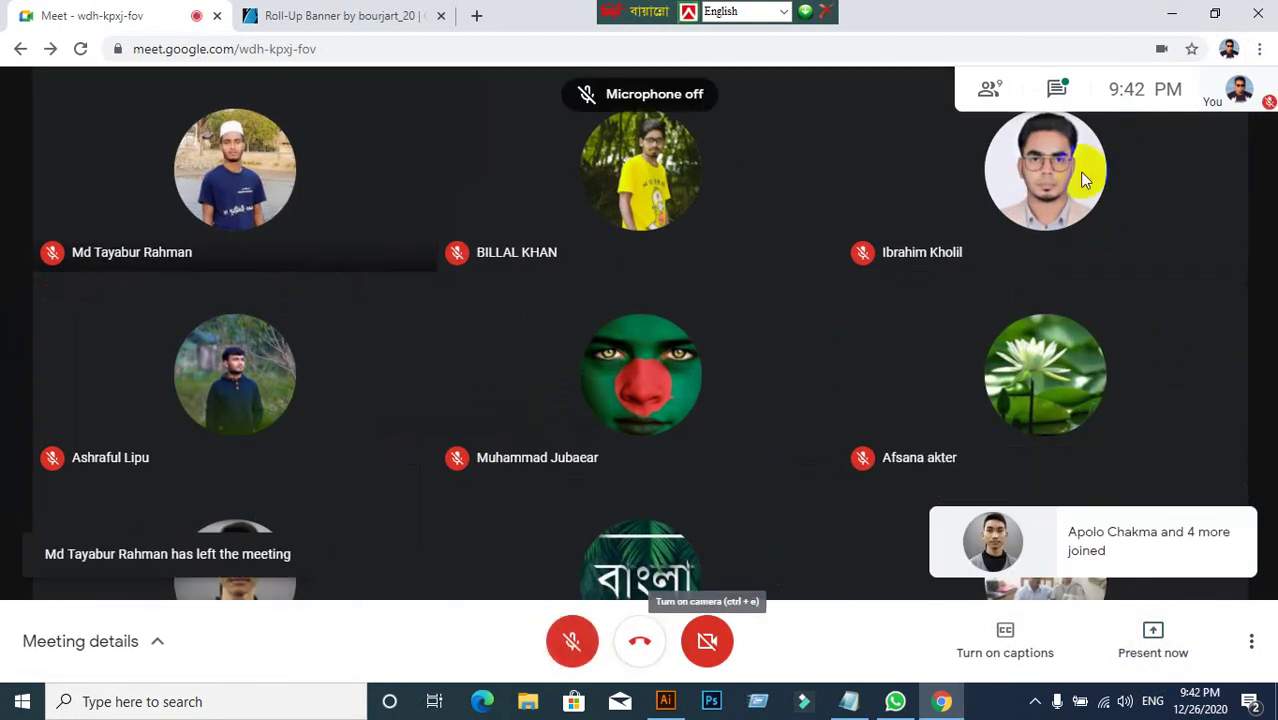
{"action": "left_click", "coordinate": [568, 652]}
{"action": "left_click", "coordinate": [568, 652]}
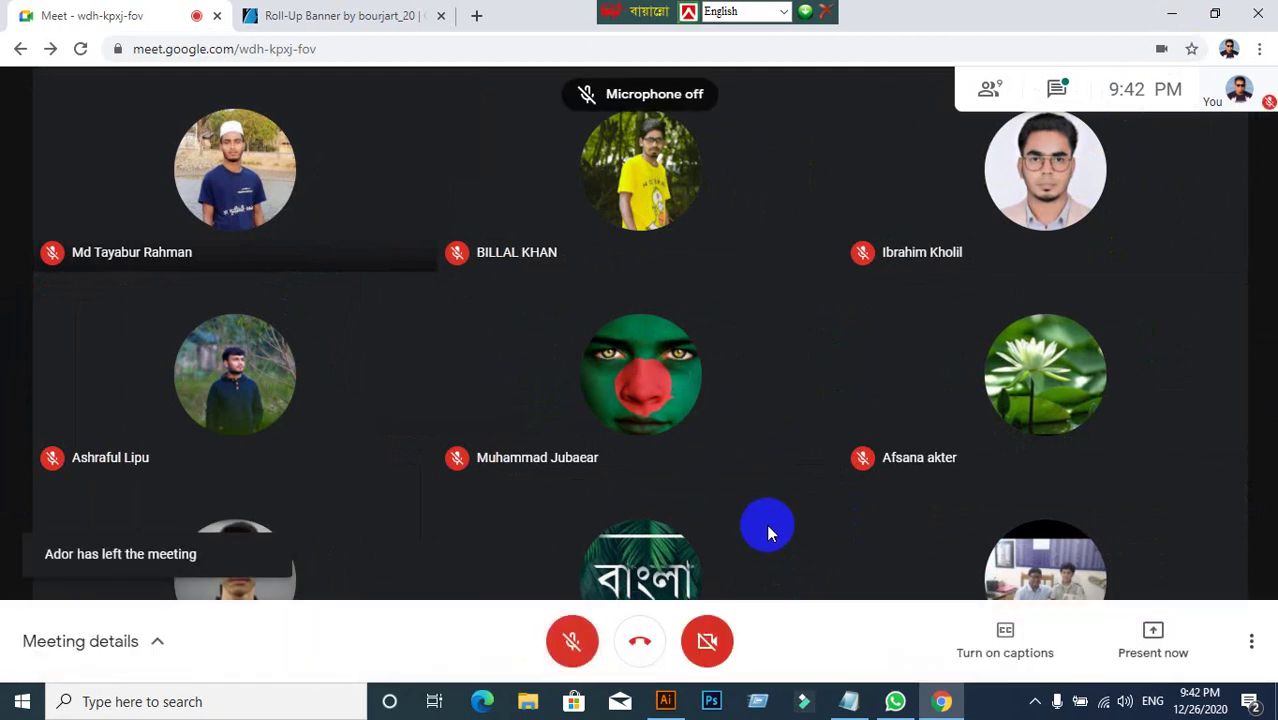
{"action": "left_click", "coordinate": [1174, 16]}
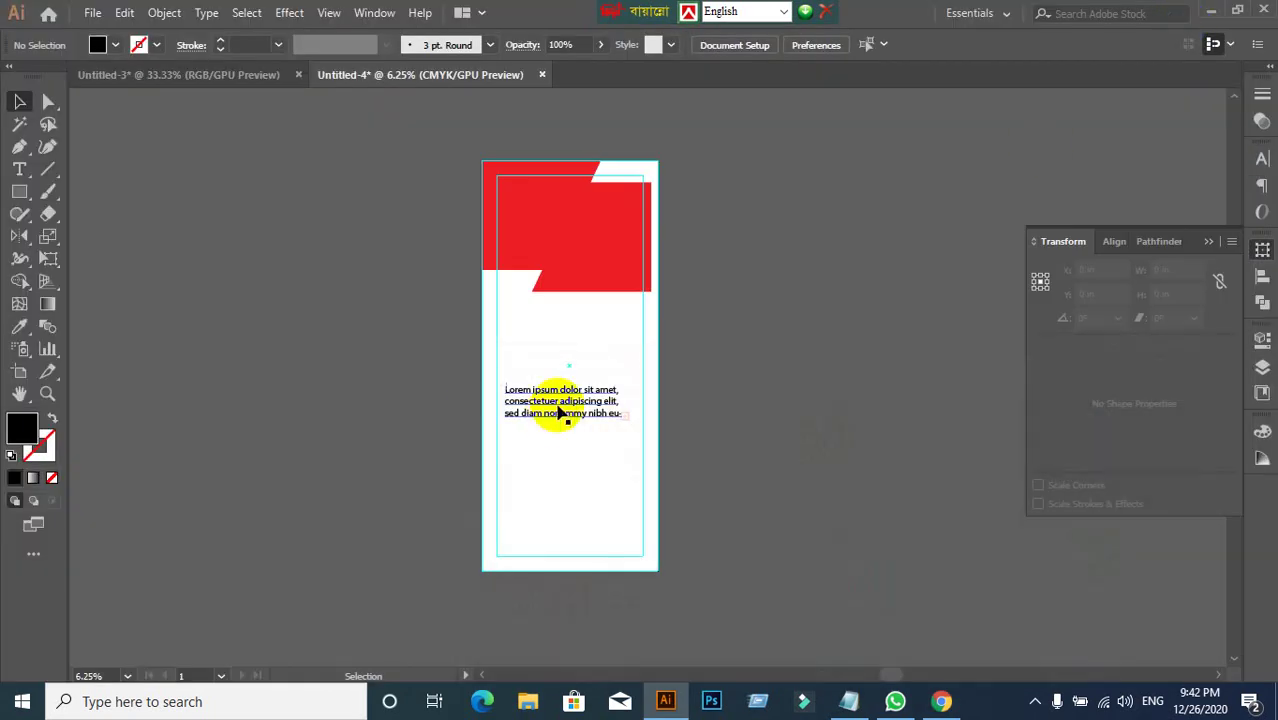
{"action": "left_click", "coordinate": [1211, 10]}
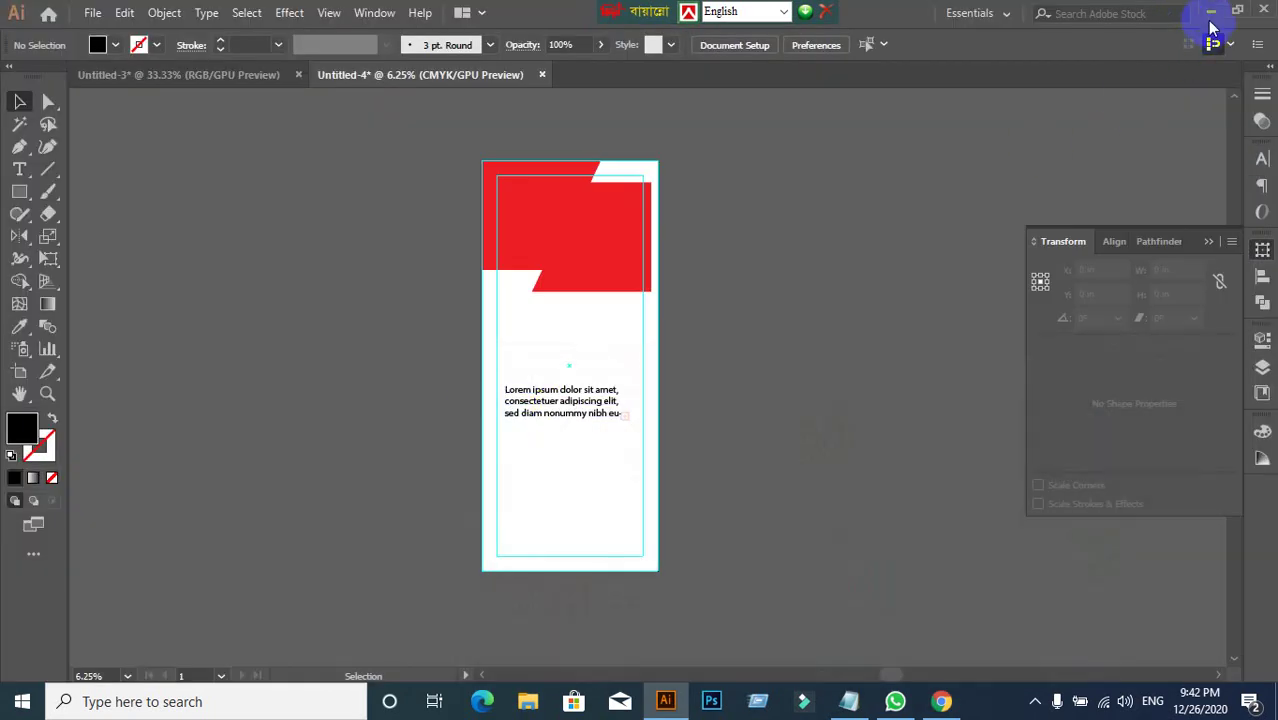